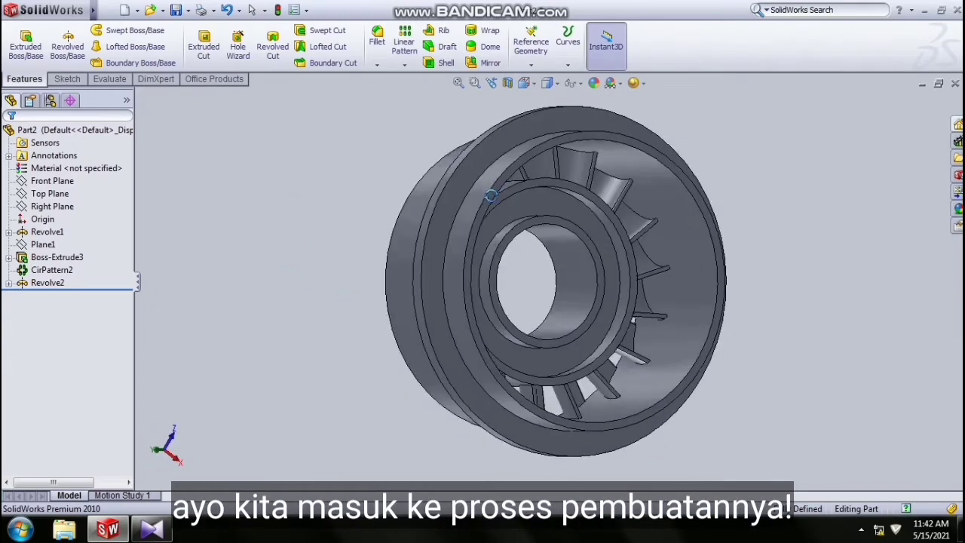
Step: Start a sketch on the Front Plane, viewed straight on, and draw a vertical centerline about 52 mm long upward from the origin
left_click(52, 181)
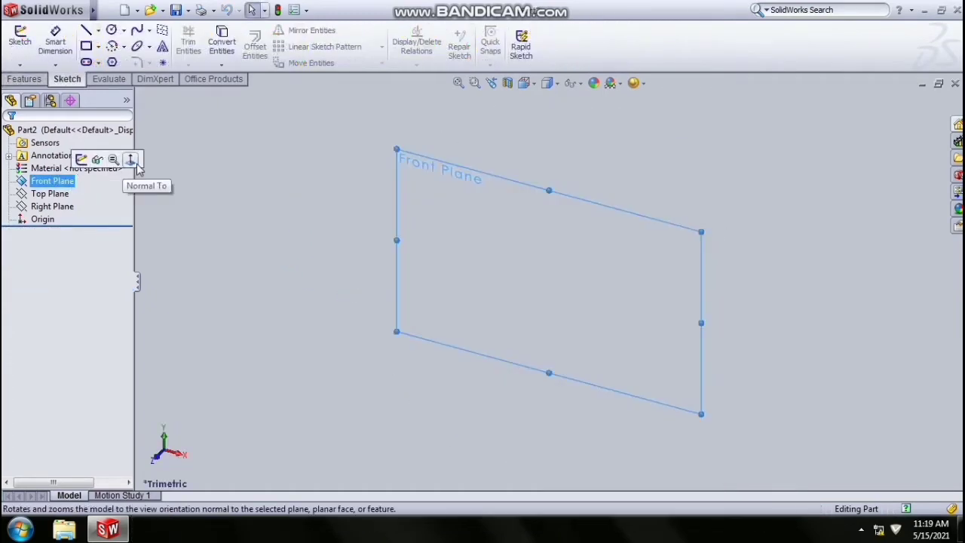
left_click(130, 159)
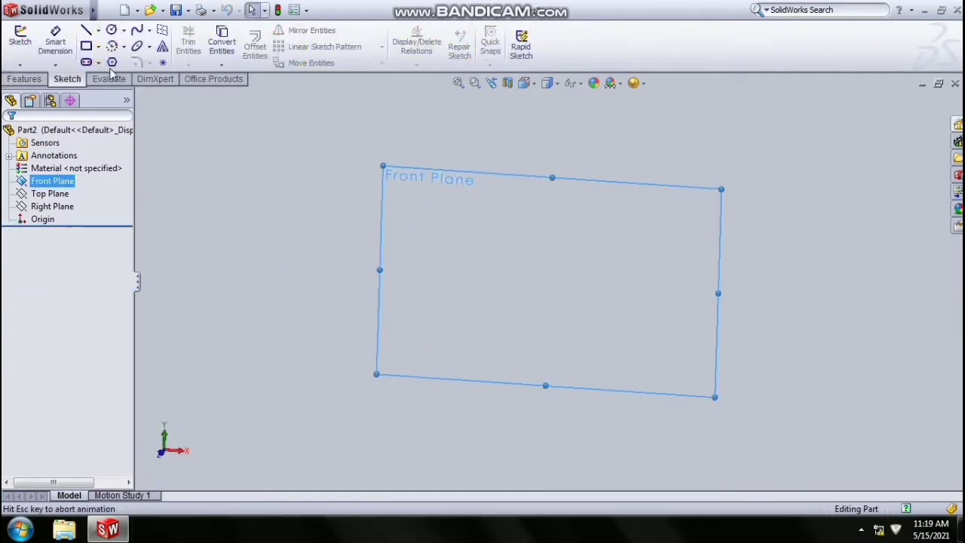
left_click(98, 30)
left_click(121, 60)
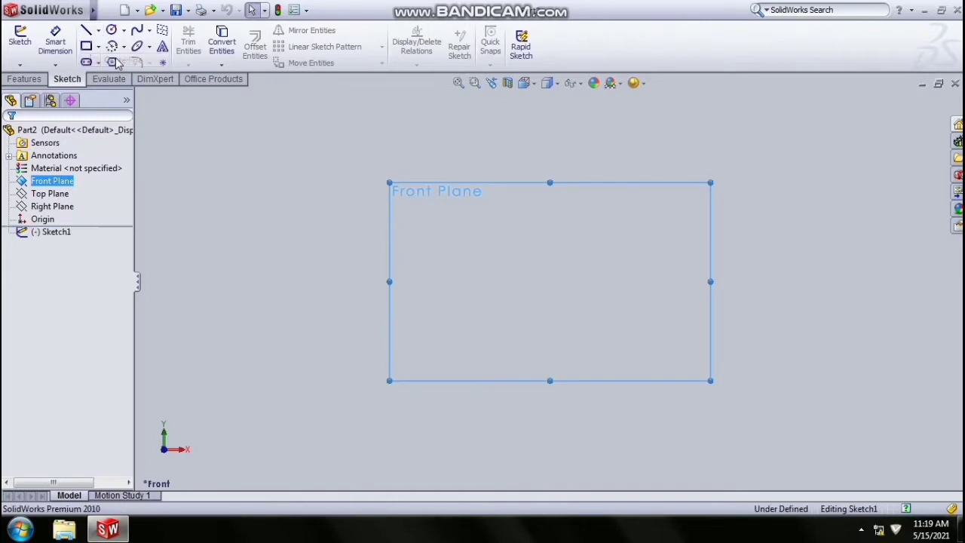
left_click(552, 281)
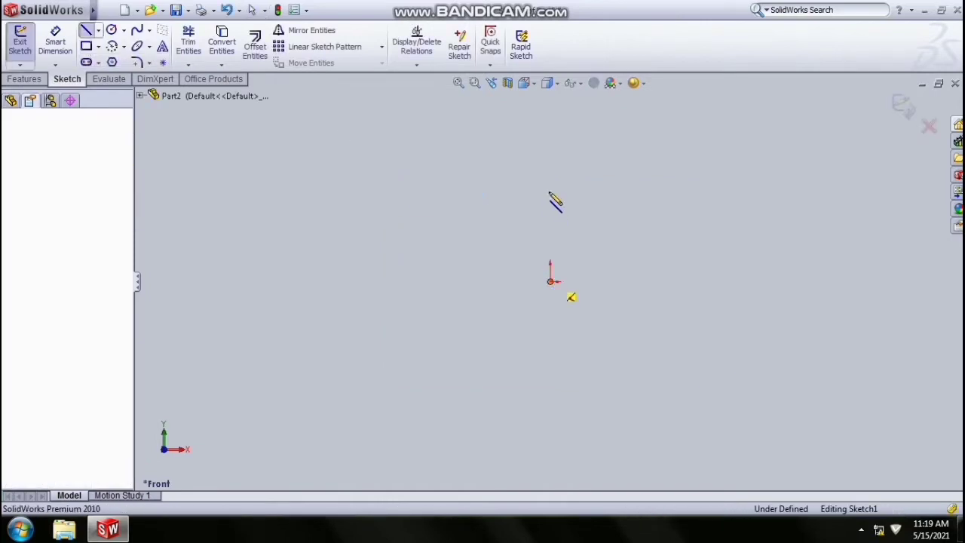
left_click(550, 187)
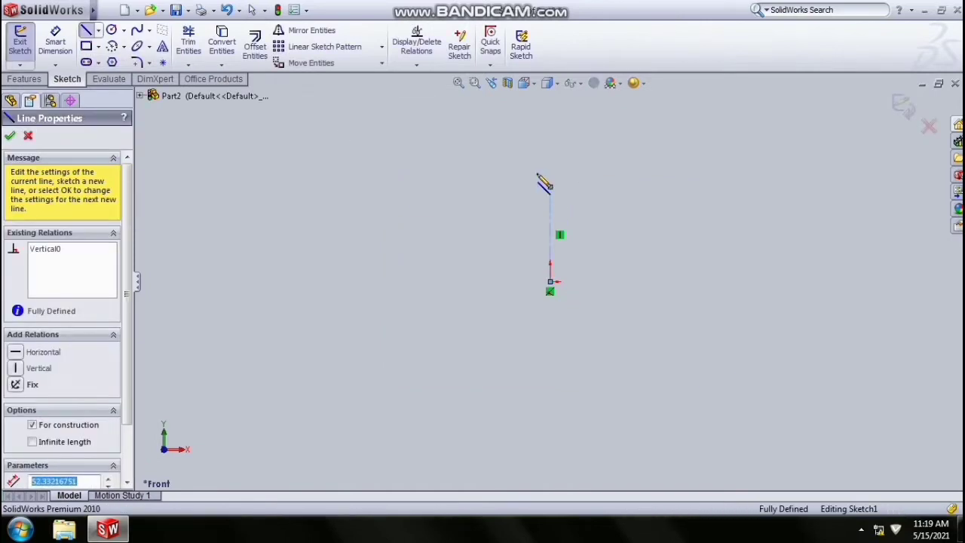
Step: Draw the profile's right side about 31 mm tall, left of the centerline, and its base level with the origin with a notch about 8 mm deep
left_click(461, 83)
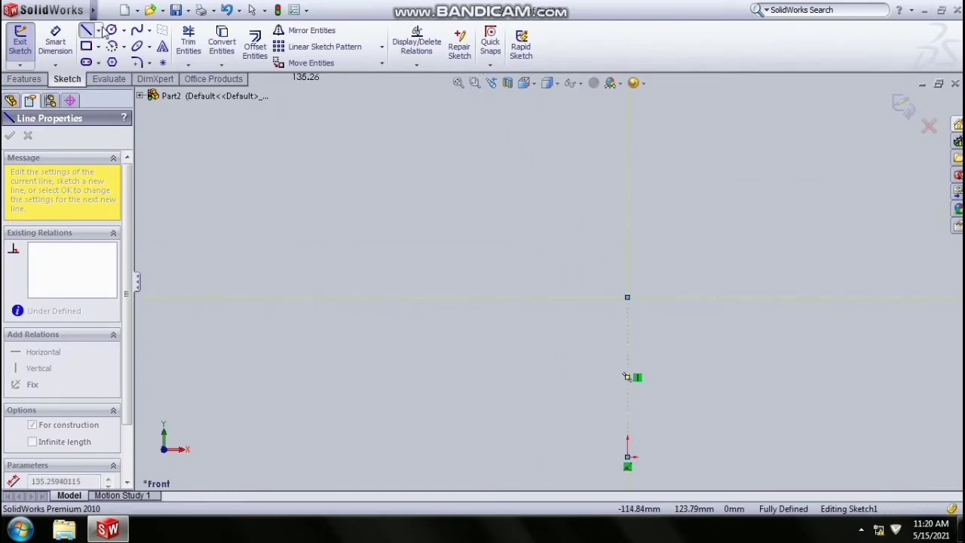
left_click(99, 30)
left_click(112, 46)
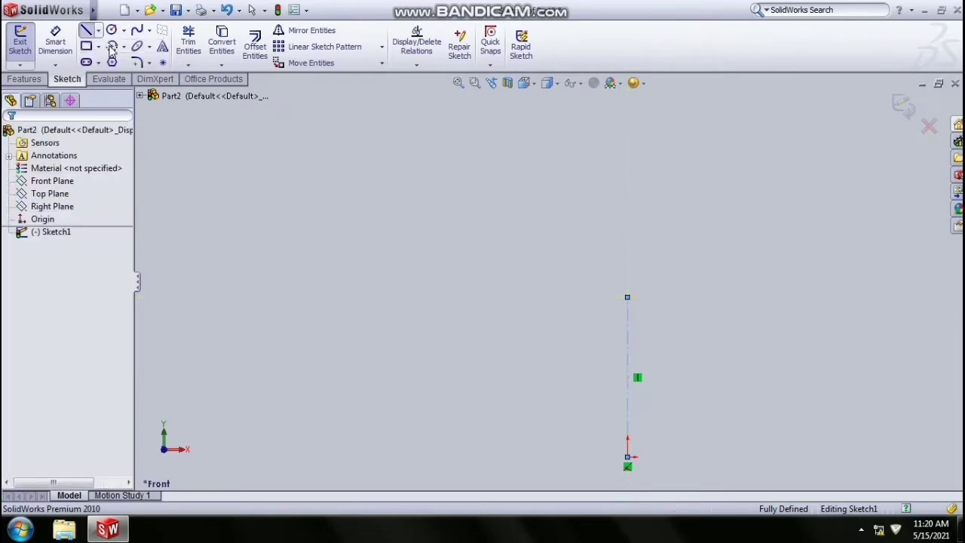
left_click(458, 84)
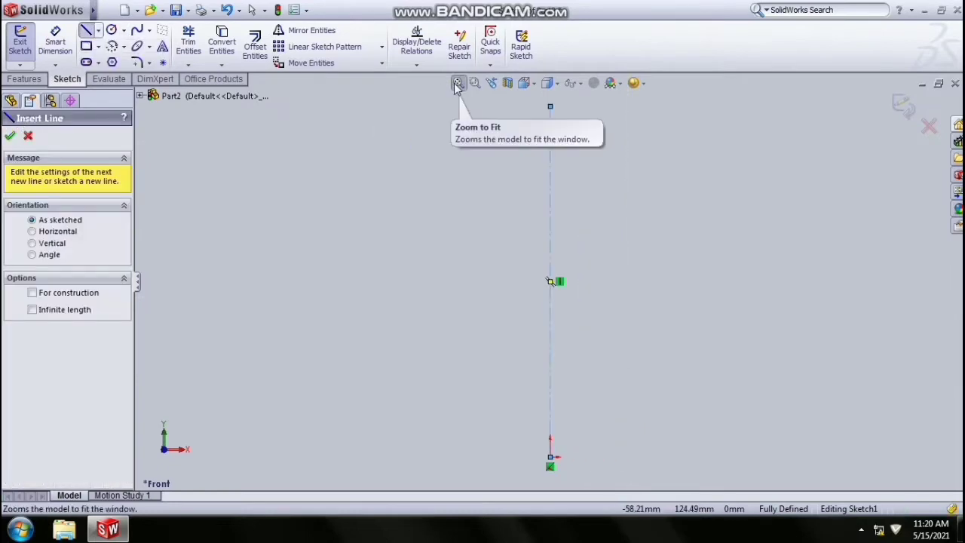
left_click(490, 252)
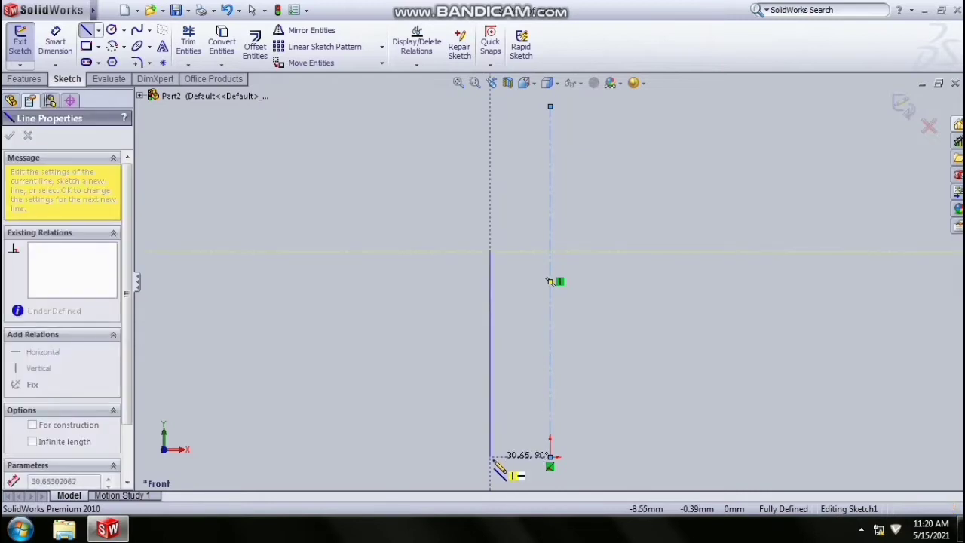
left_click(490, 456)
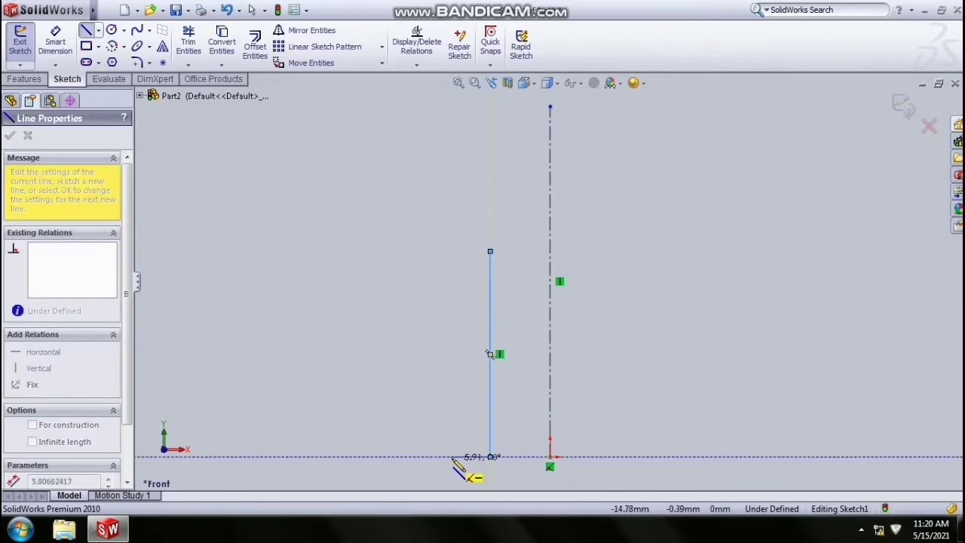
left_click(462, 457)
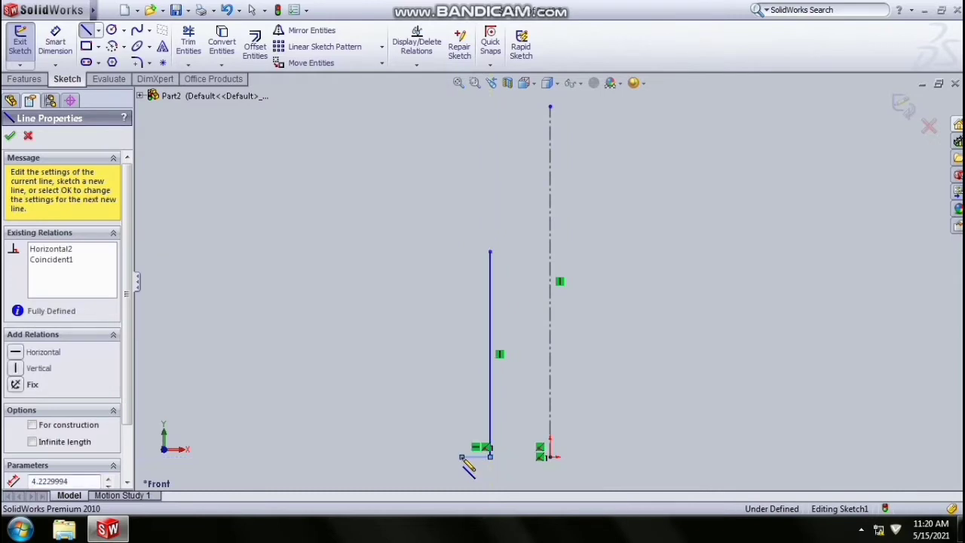
left_click(462, 403)
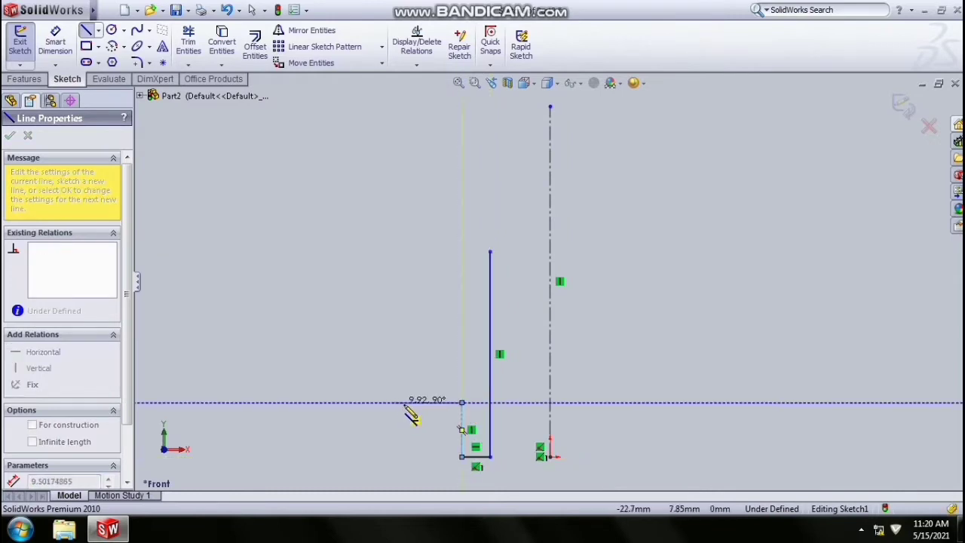
left_click(404, 402)
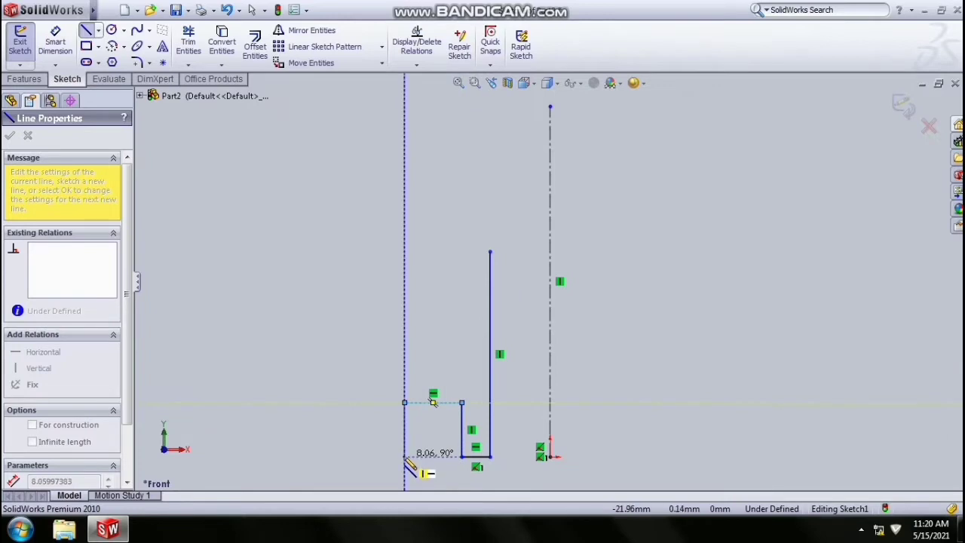
left_click(381, 457)
left_click(380, 456)
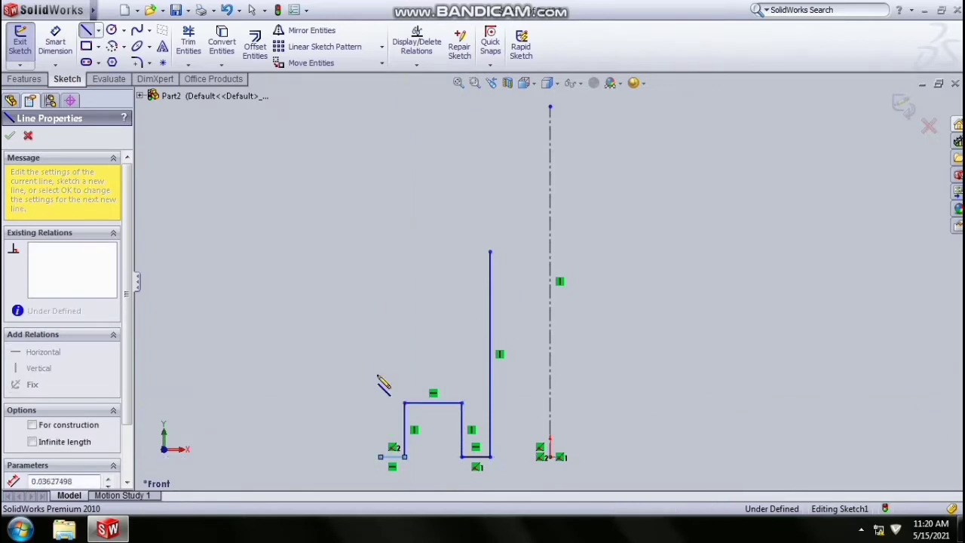
Step: Close the profile with a vertical left side, a short top edge, an upper recess aligned with the notch, and a taller right arm
left_click(380, 291)
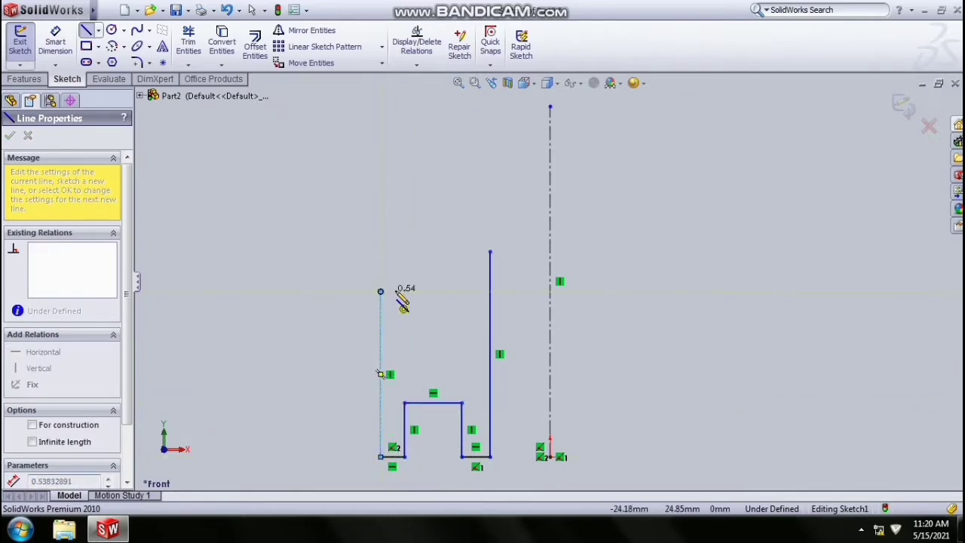
left_click(404, 291)
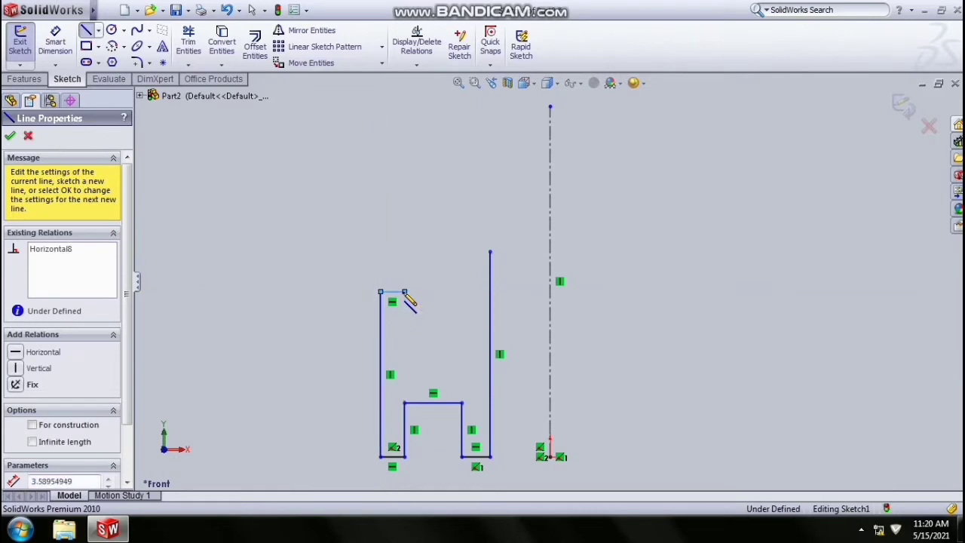
double_click(405, 341)
left_click(405, 342)
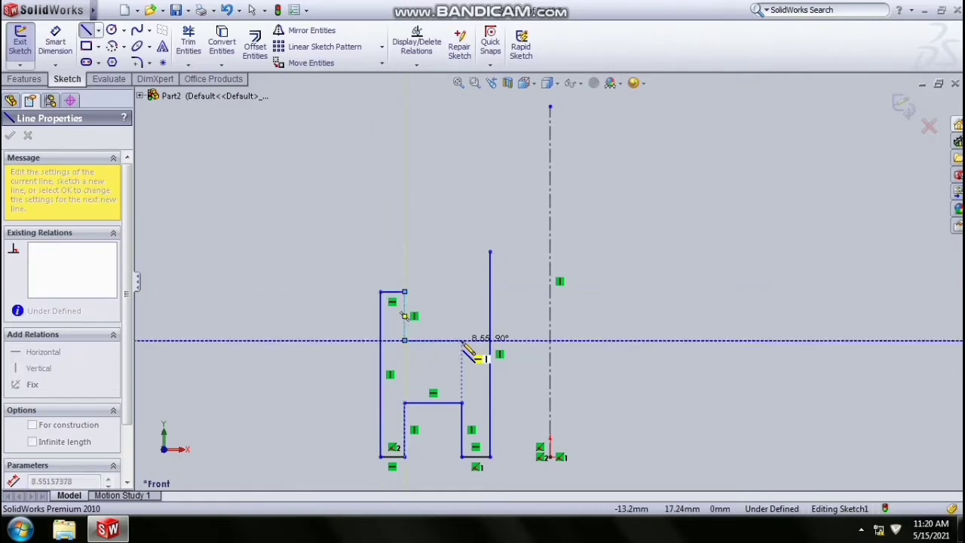
left_click(462, 341)
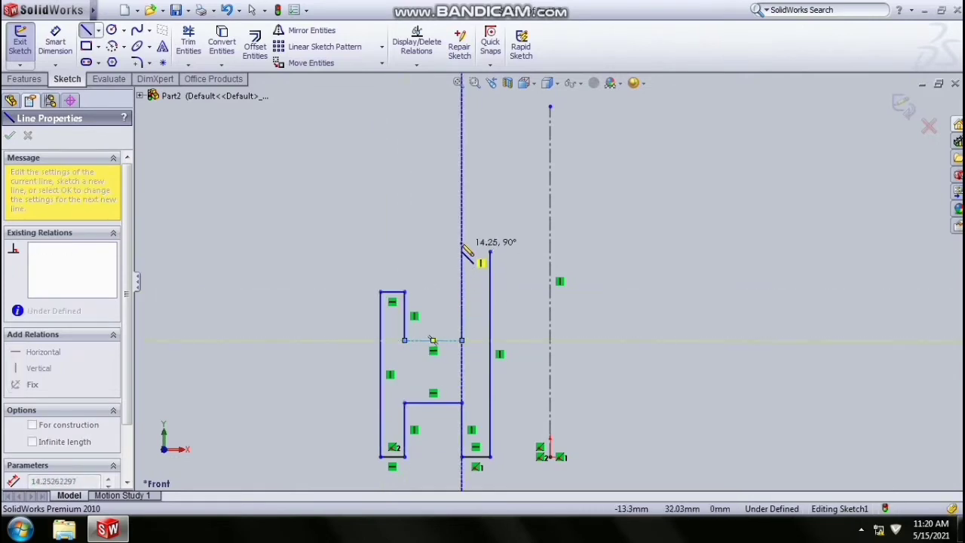
left_click(462, 252)
double_click(490, 252)
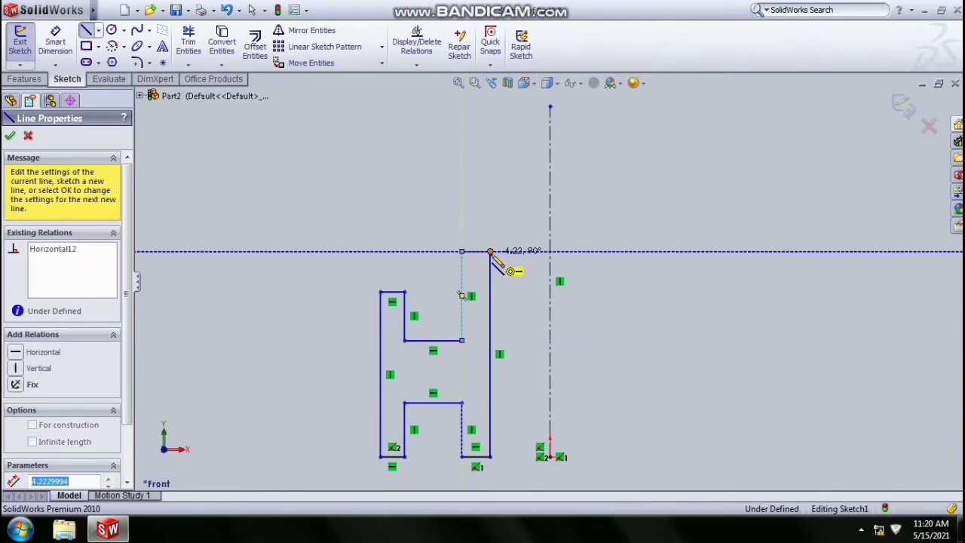
Step: Dimension the top and bottom edges of the profile's left arm at 2 mm each
left_click(65, 58)
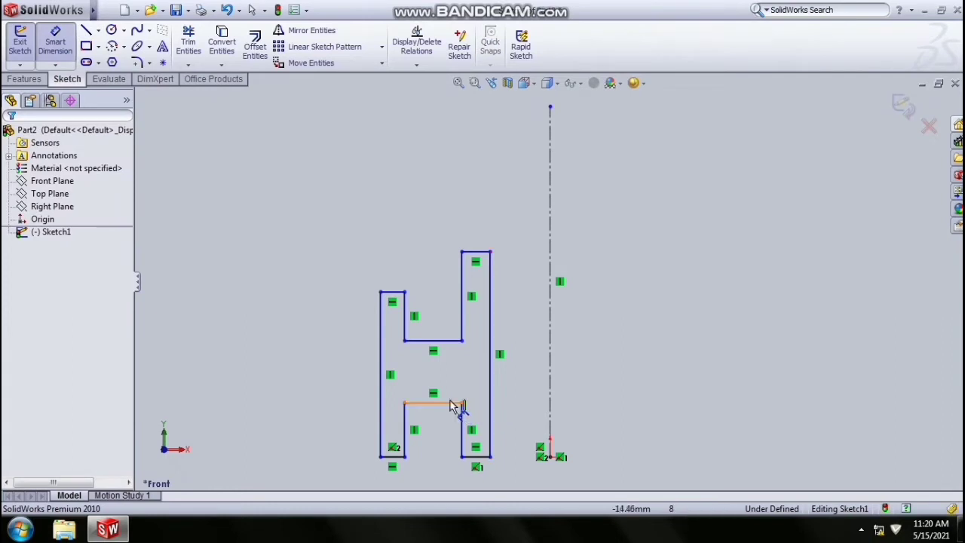
left_click(391, 300)
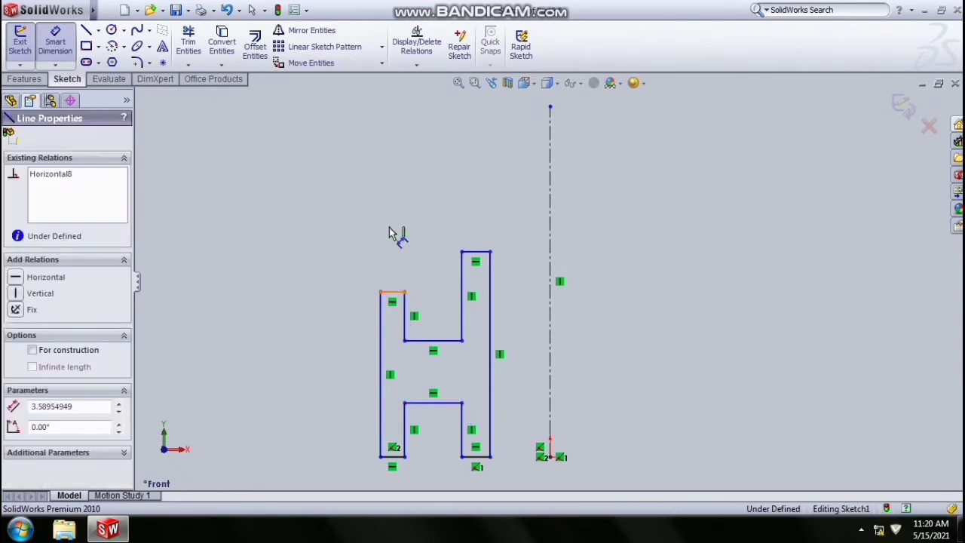
left_click(391, 232)
type("2")
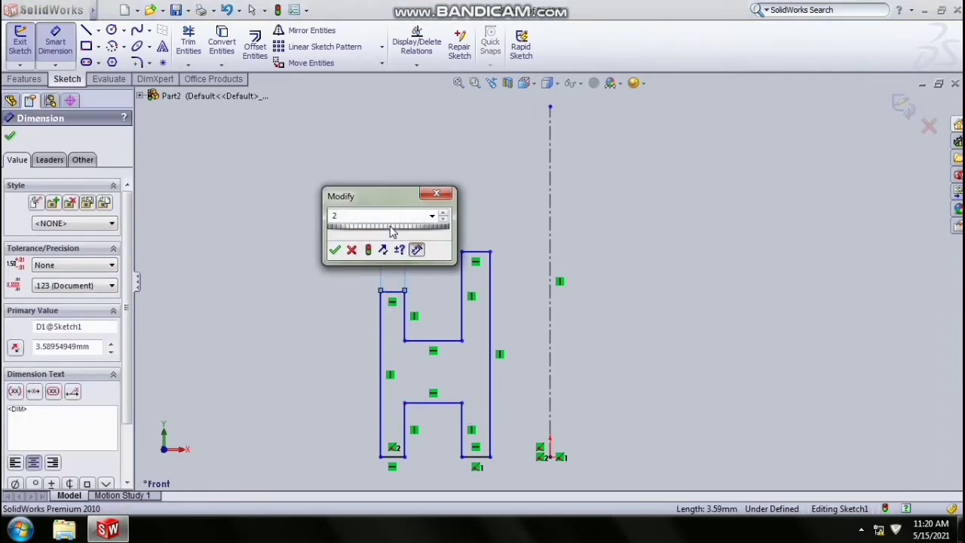
key("Return")
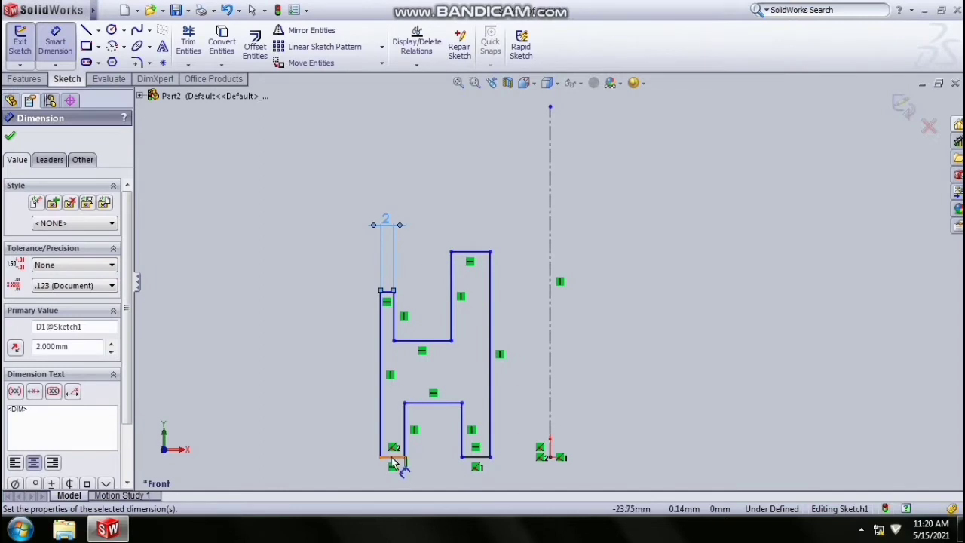
left_click(392, 459)
left_click(394, 476)
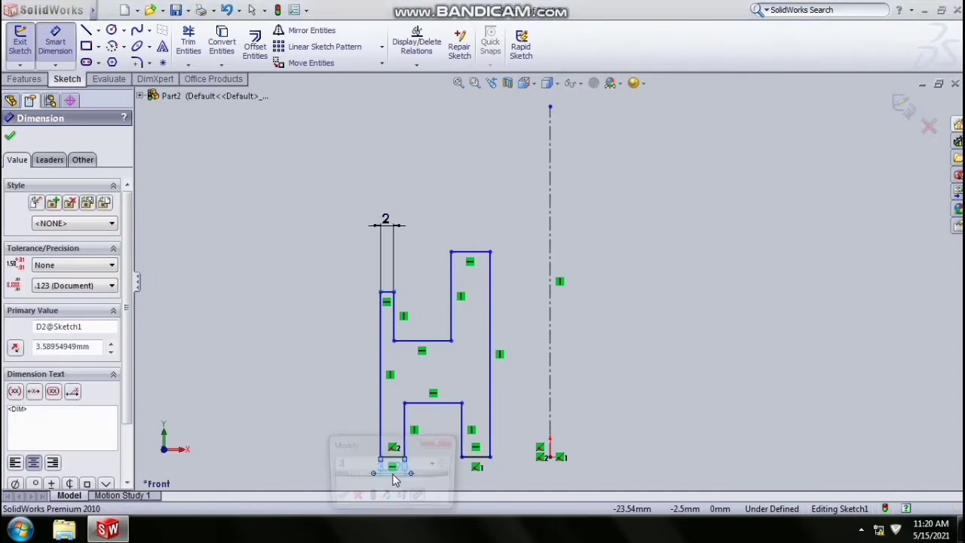
type("2")
key("Return")
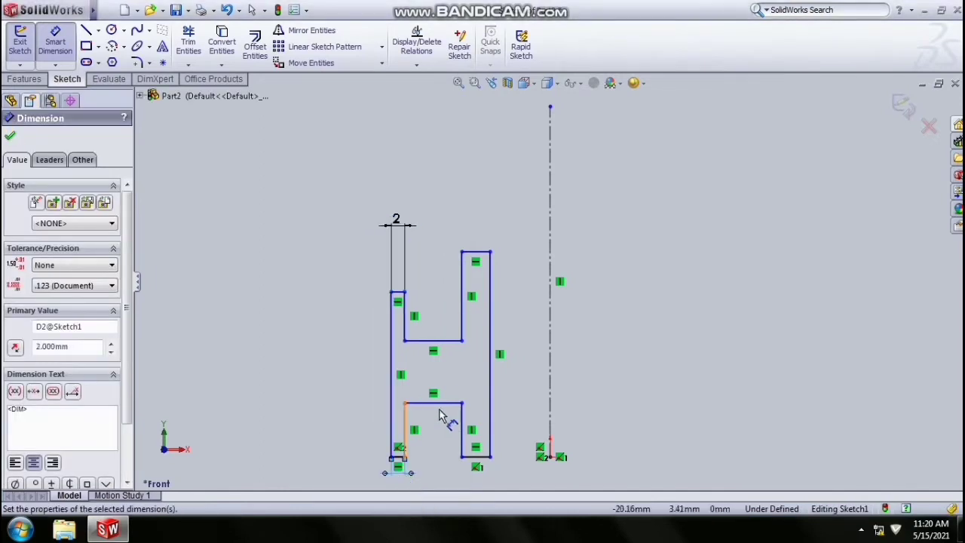
Step: Dimension the bottom edge of the profile's right arm at 2 mm
left_click(478, 458)
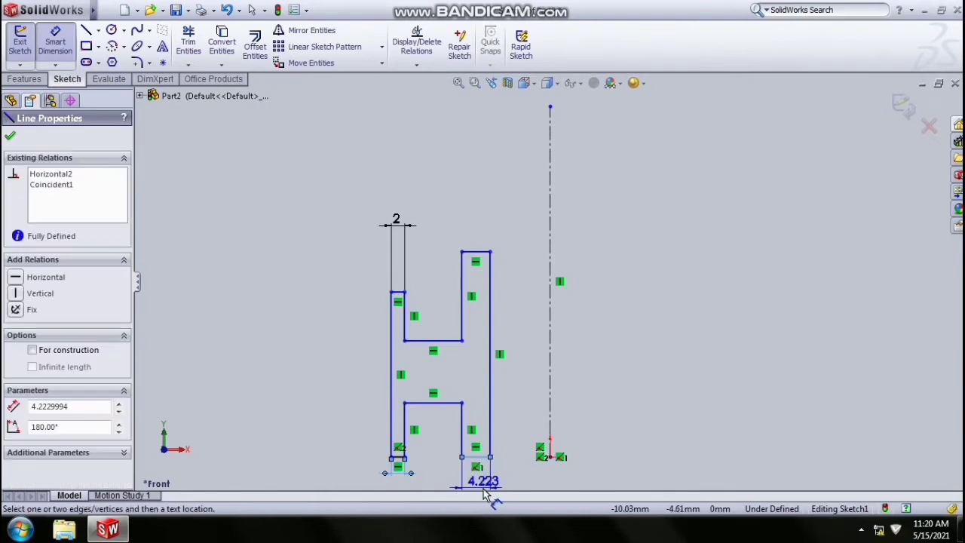
left_click(486, 493)
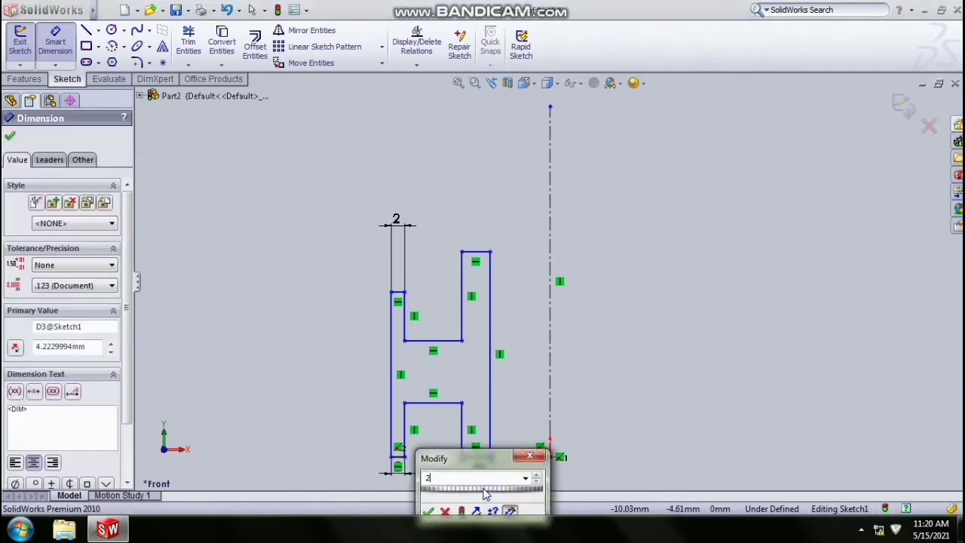
type("2")
key("Return")
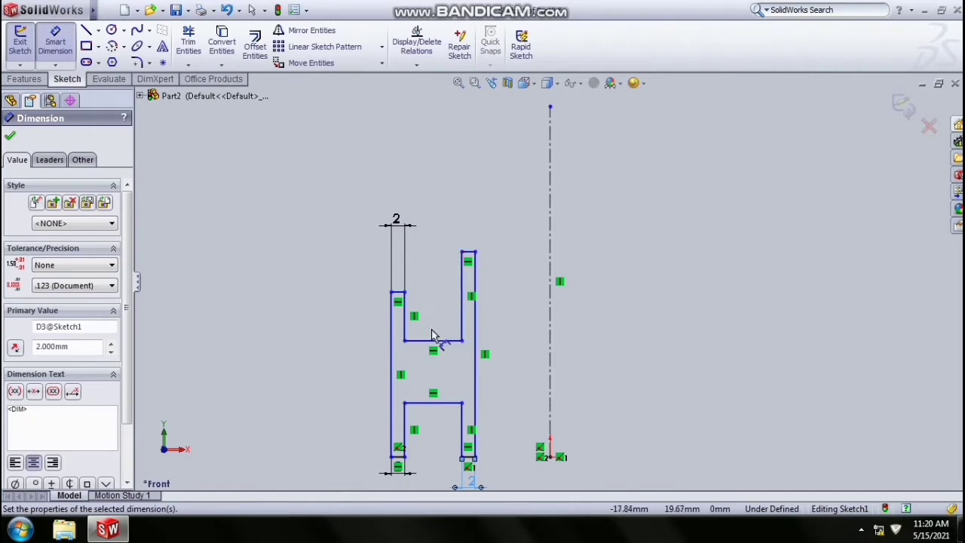
Step: Set the lower notch's left side to 5 mm and add a driven dimension to its right side
left_click(406, 430)
left_click(426, 437)
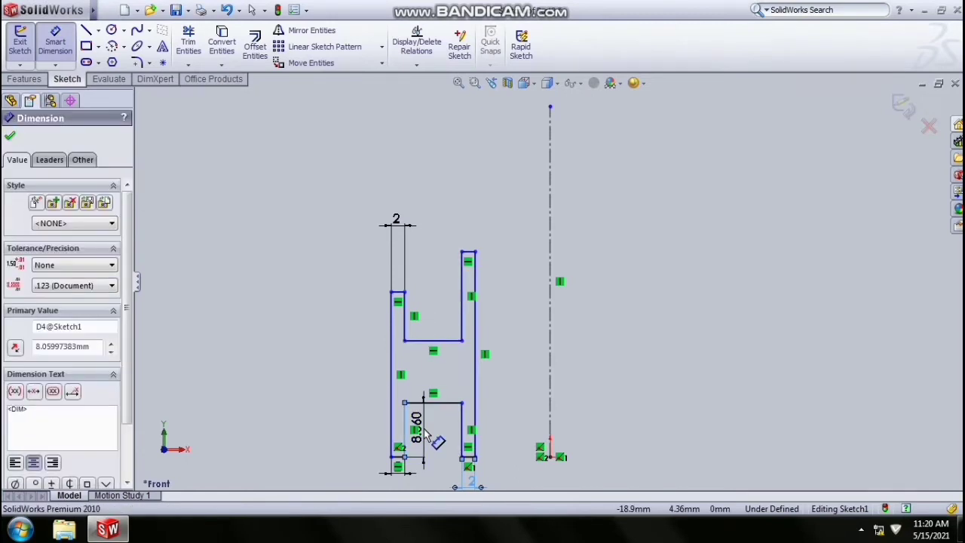
type("5.000mm")
key("Return")
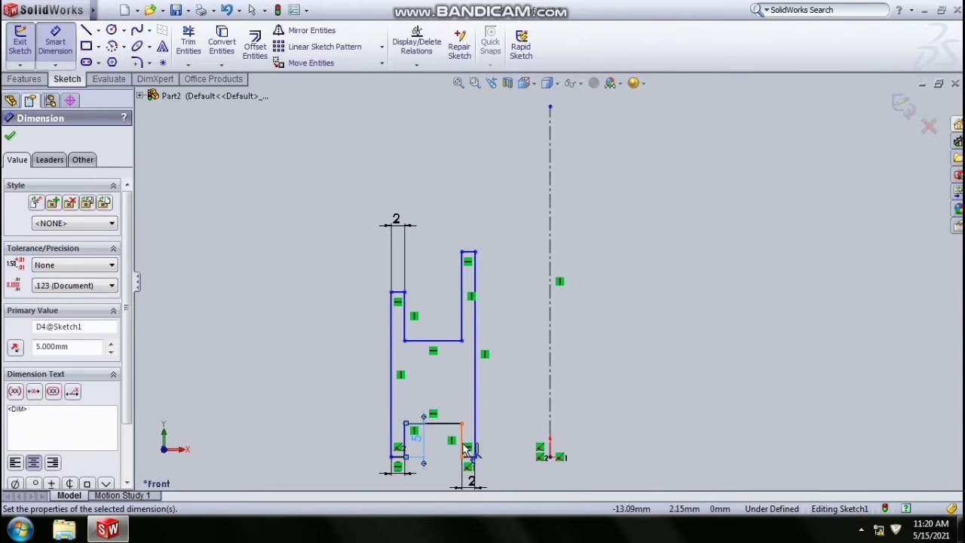
left_click(465, 450)
left_click(447, 452)
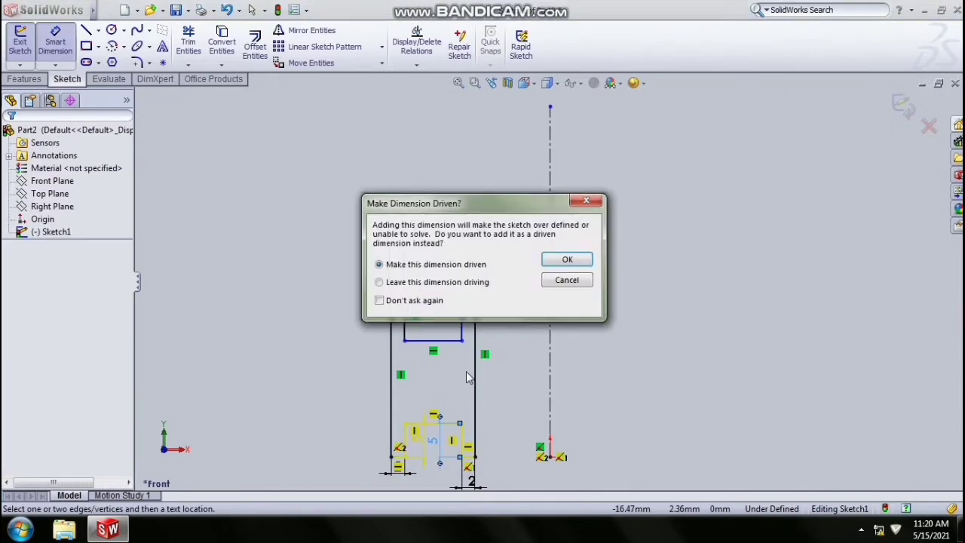
left_click(567, 260)
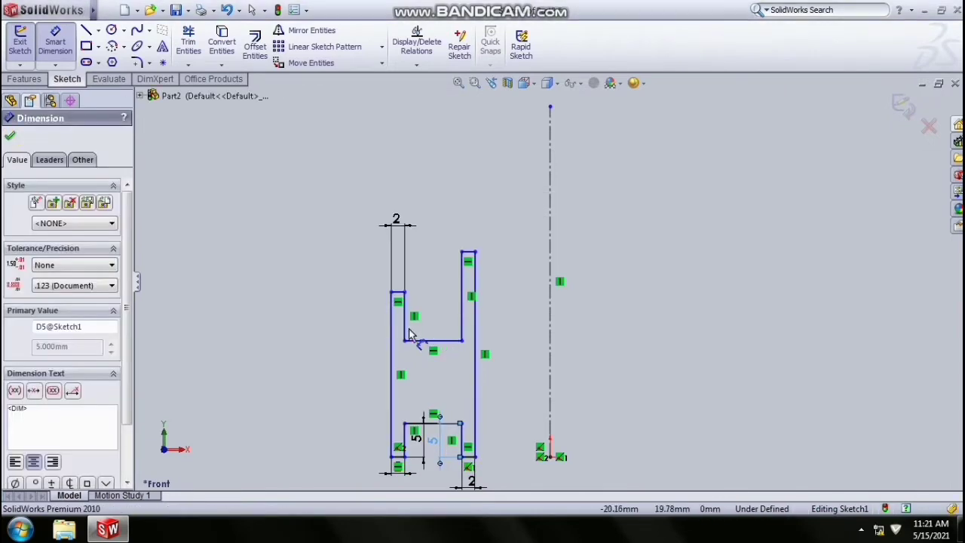
Step: Dimension the upper recess's left side at 5 mm
left_click(404, 323)
left_click(431, 324)
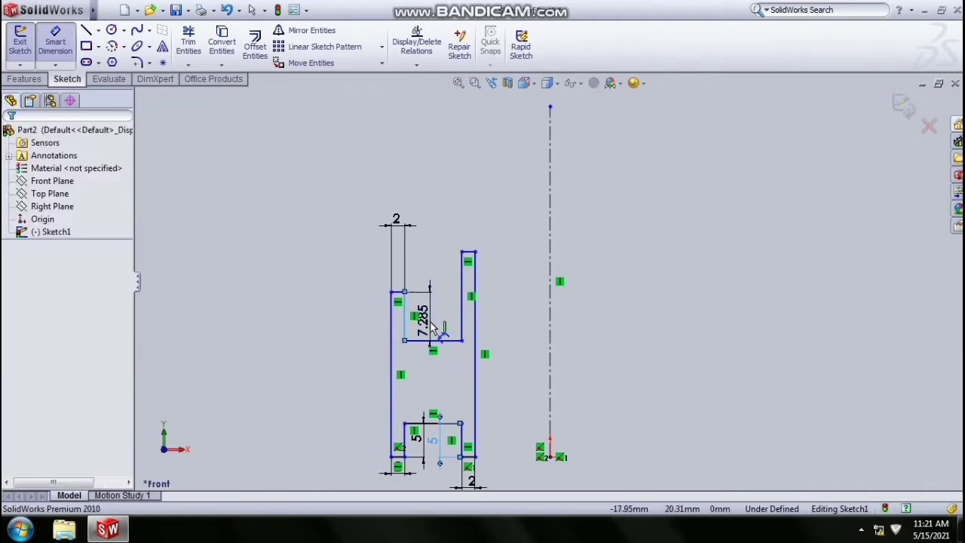
type("5")
key("Return")
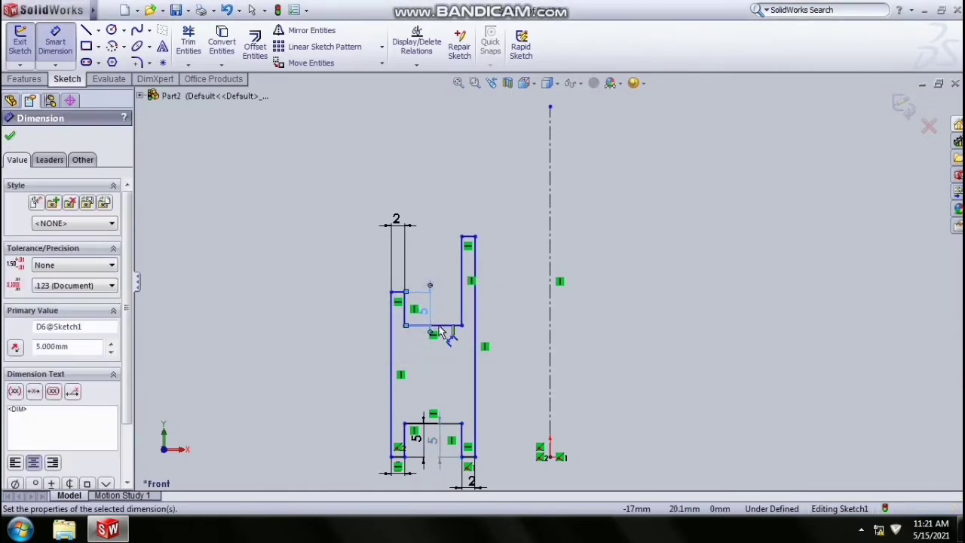
Step: Dimension the distance between the upper recess's floor and the lower notch's top edge at 5 mm
left_click(437, 422)
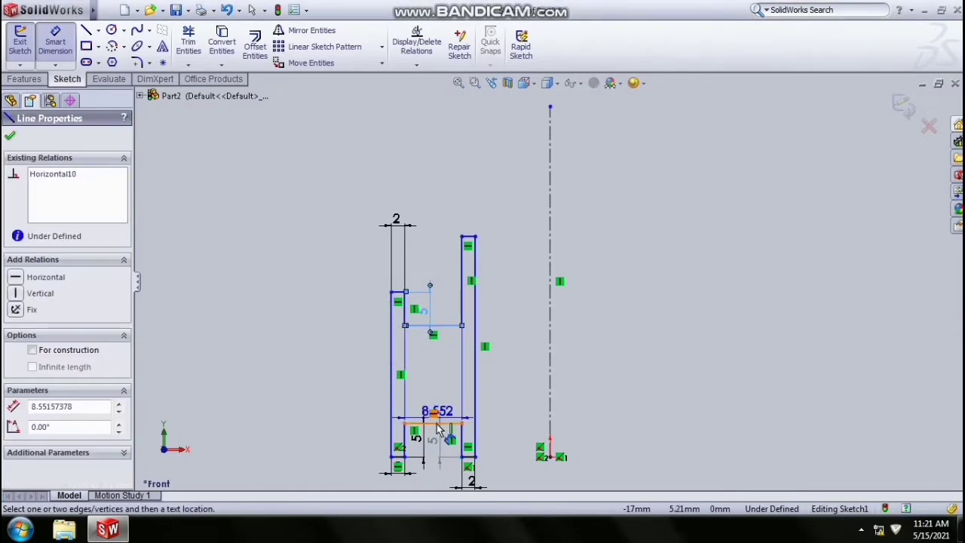
left_click(432, 332)
left_click(446, 384)
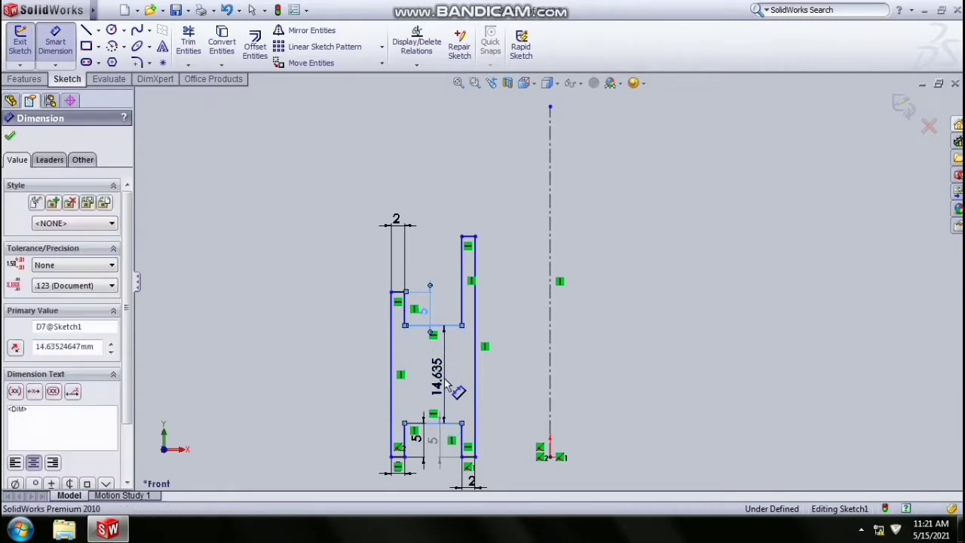
type("5")
key("Return")
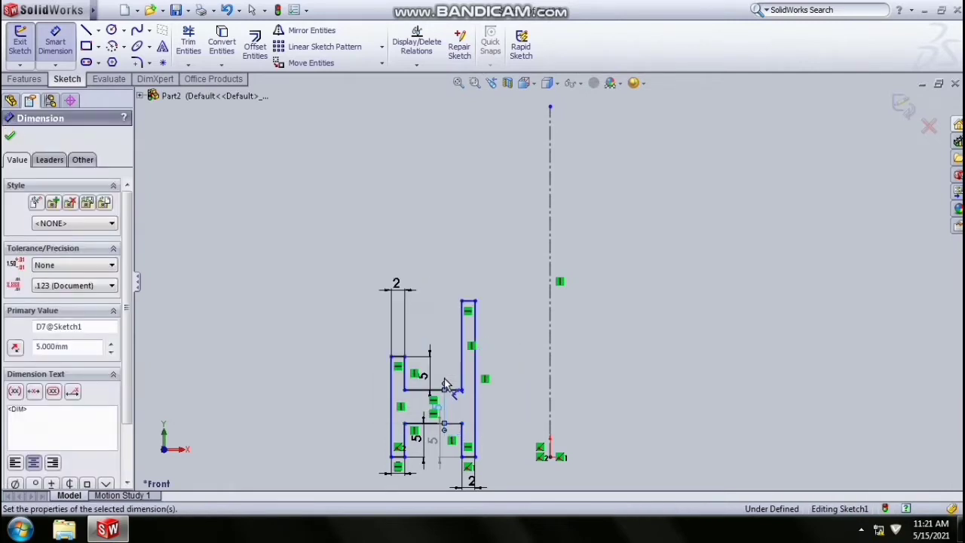
Step: Dimension the outer vertical edge of the profile's right arm at 20 mm
left_click(475, 405)
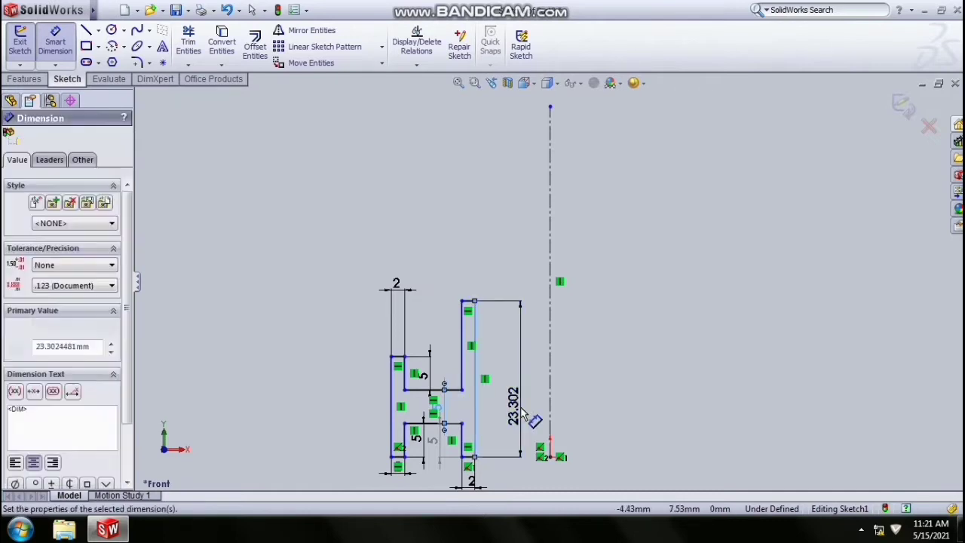
left_click(521, 409)
type("20")
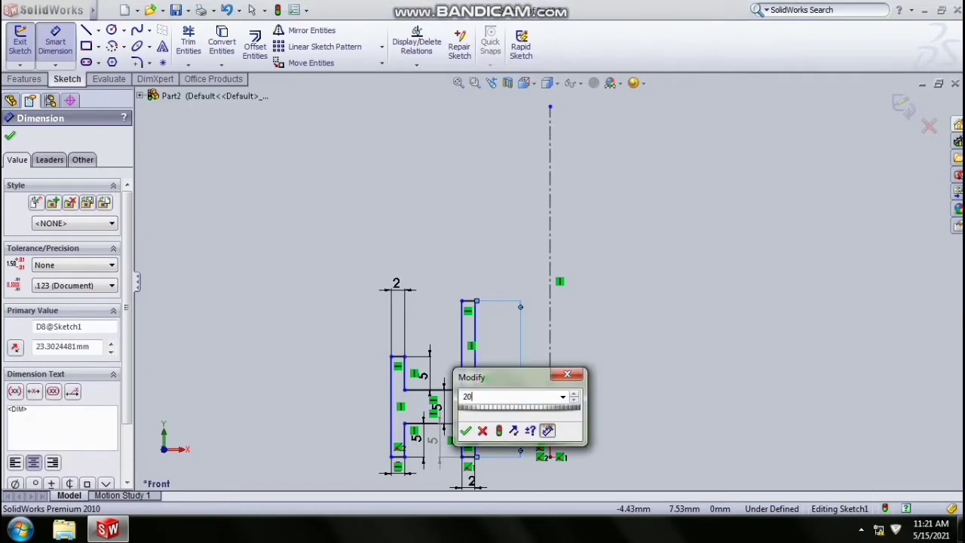
key("Return")
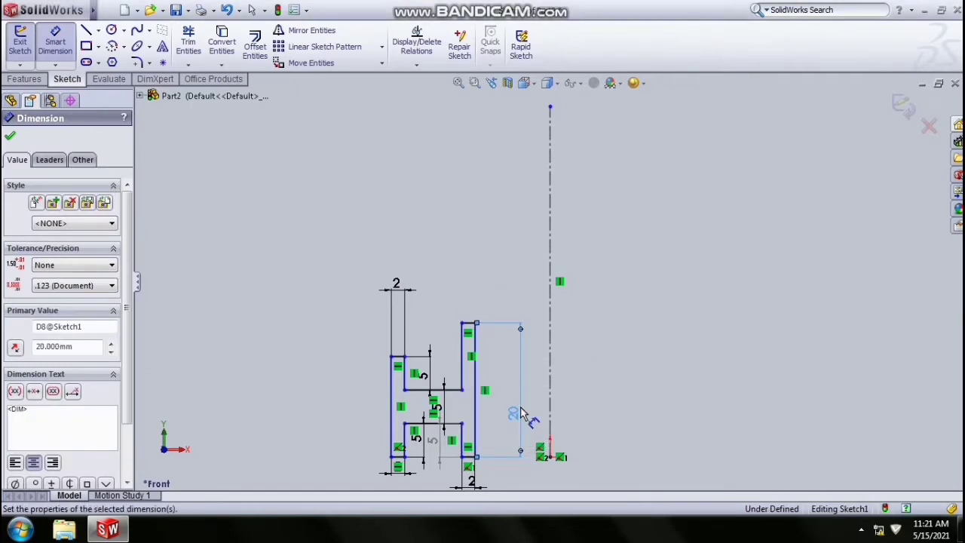
Step: Dimension the profile's overall width between its two outer vertical edges at 11 mm
left_click(393, 441)
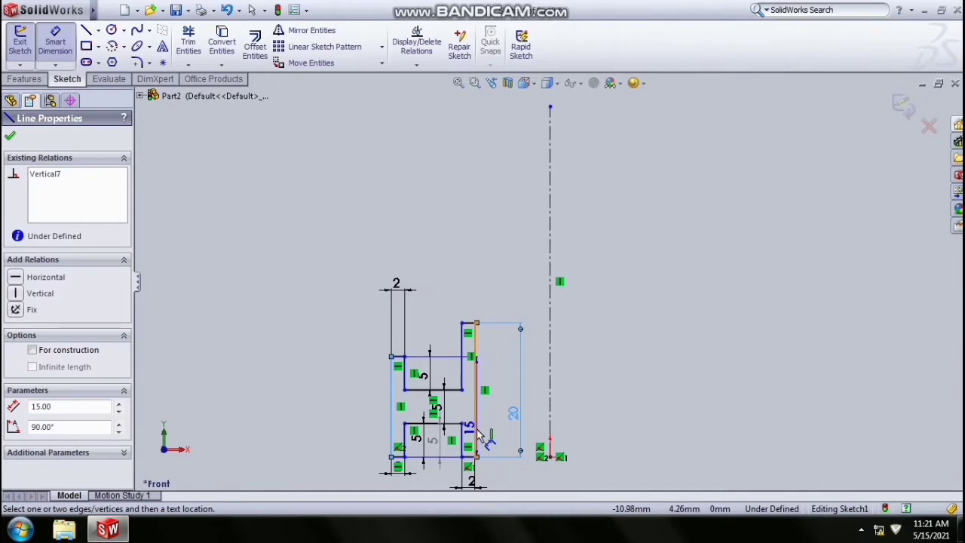
left_click(475, 425)
left_click(433, 194)
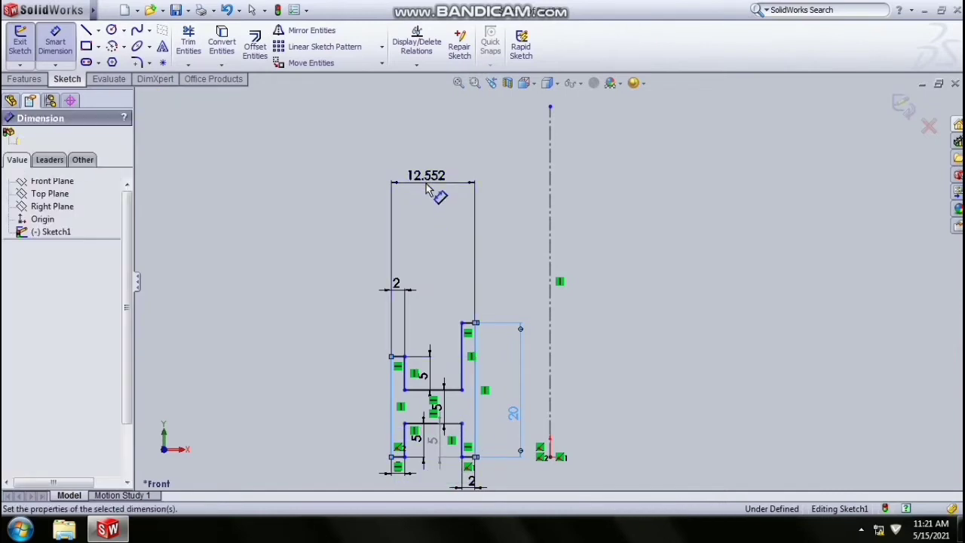
type("11")
key("Return")
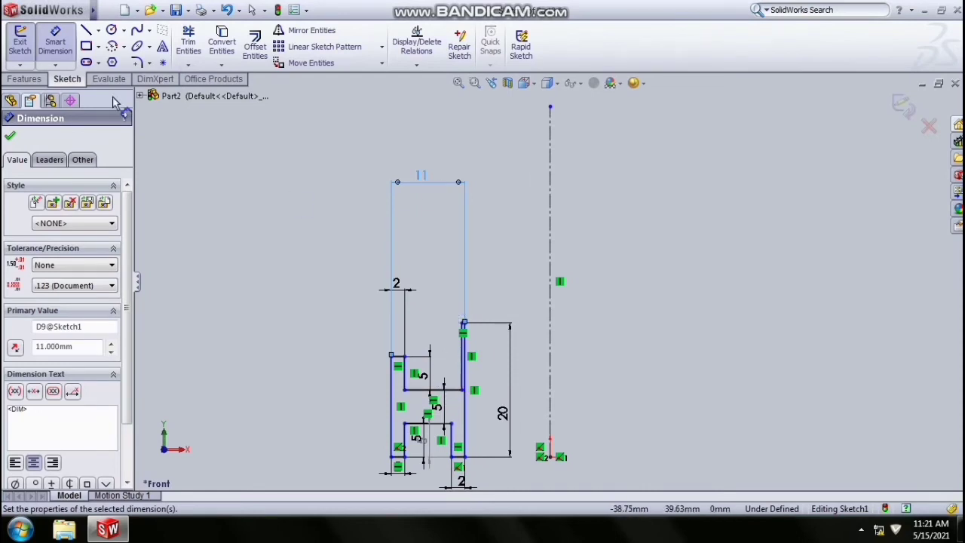
Step: Dimension the top edge of the profile's right arm at 2 mm
left_click(474, 83)
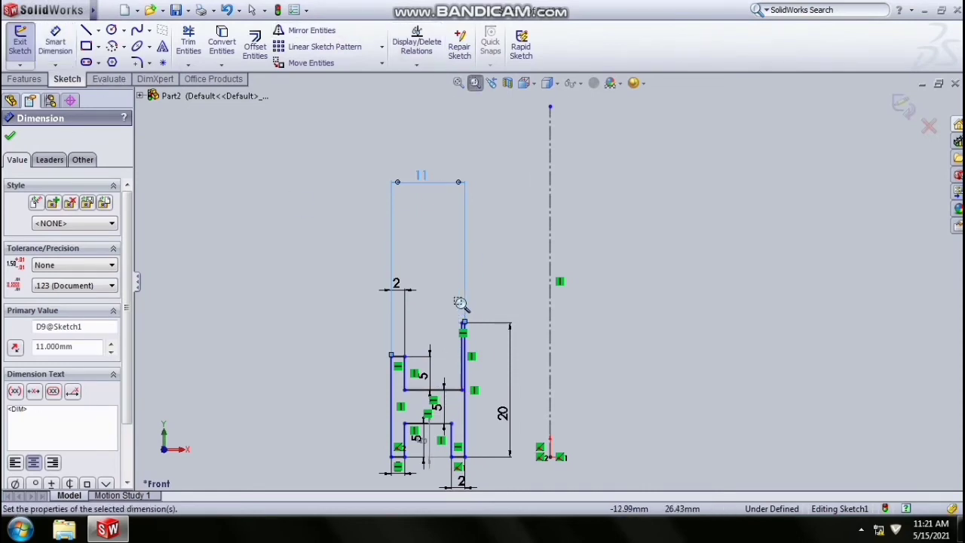
mouse_move(439, 305)
left_mouse_down()
mouse_move(504, 344)
mouse_move(517, 372)
left_mouse_up()
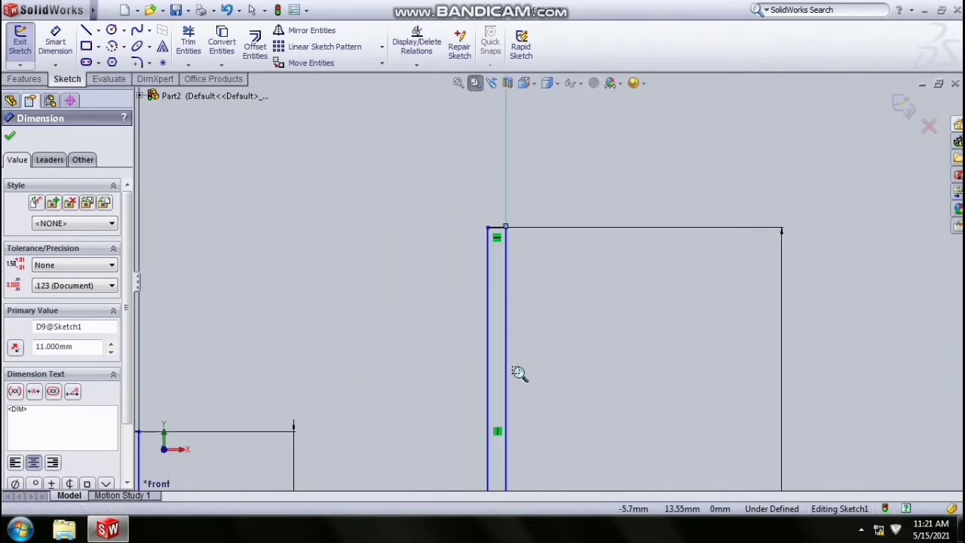
left_click(474, 83)
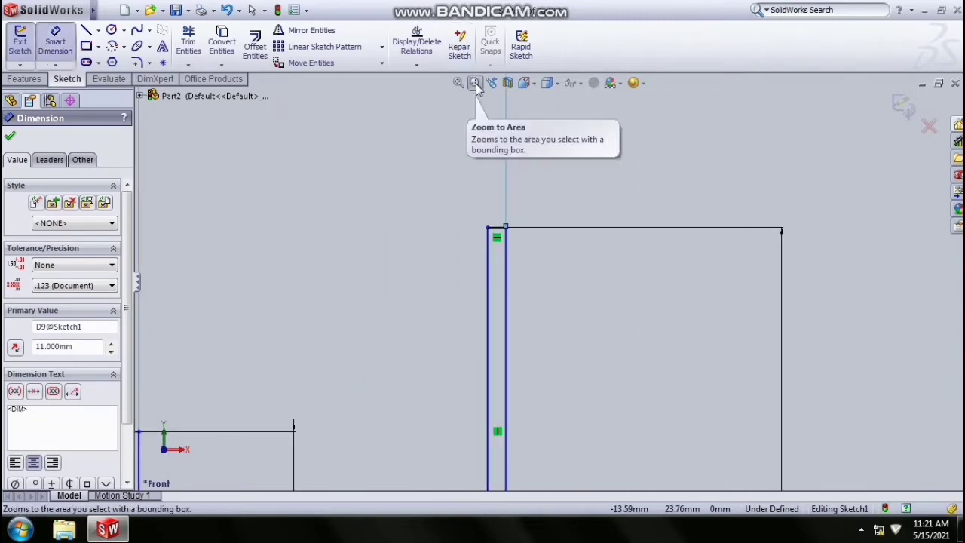
left_click(498, 230)
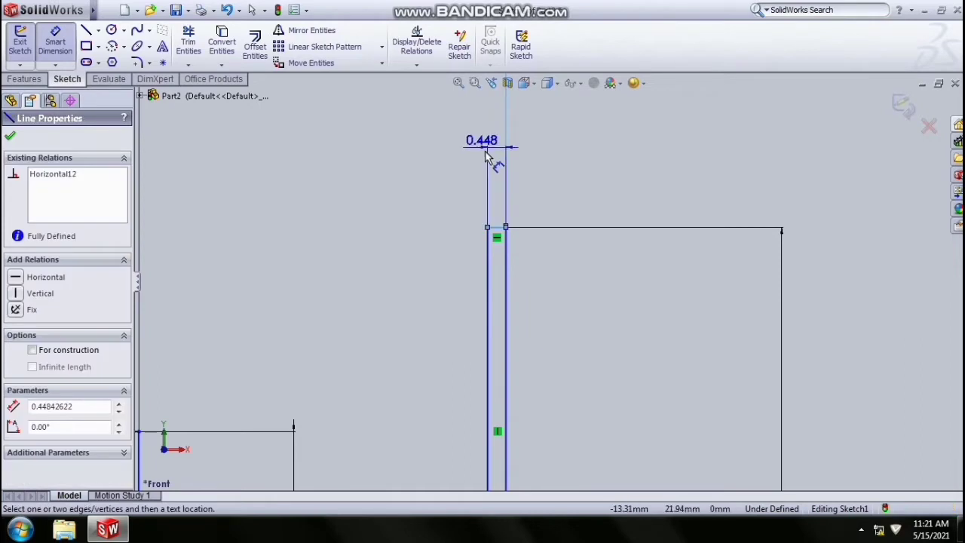
left_click(495, 163)
type("2")
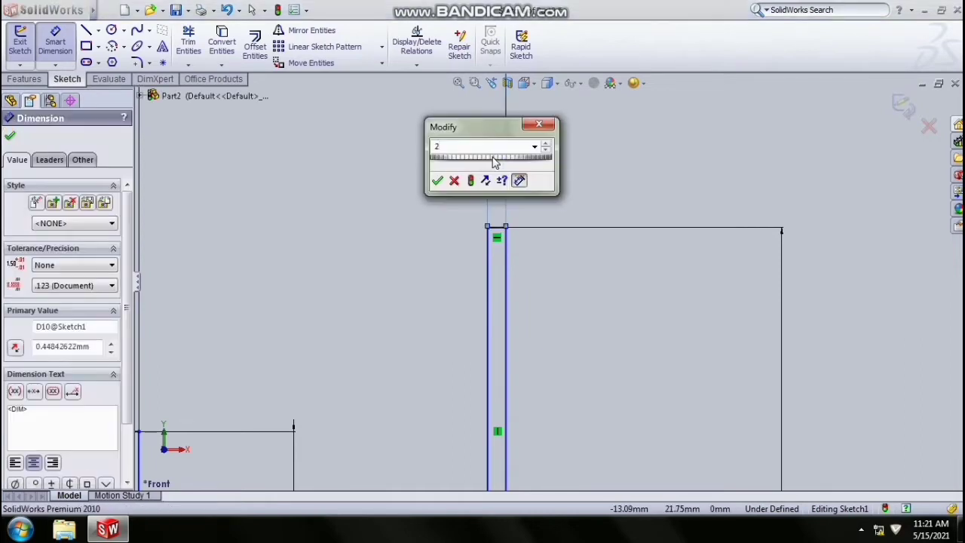
key("Return")
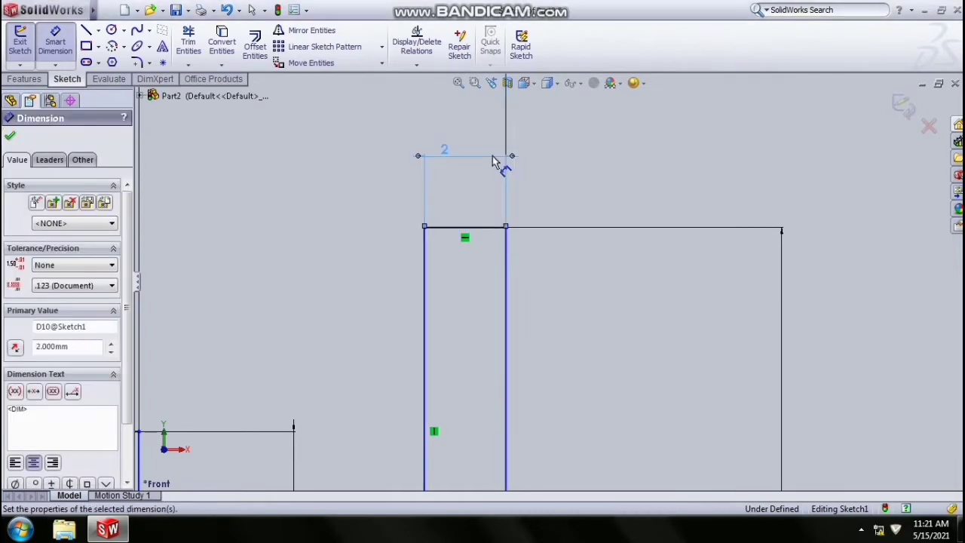
Step: Dimension the distance from the right arm's outer edge to the vertical centerline at 13.9 mm
left_click(461, 84)
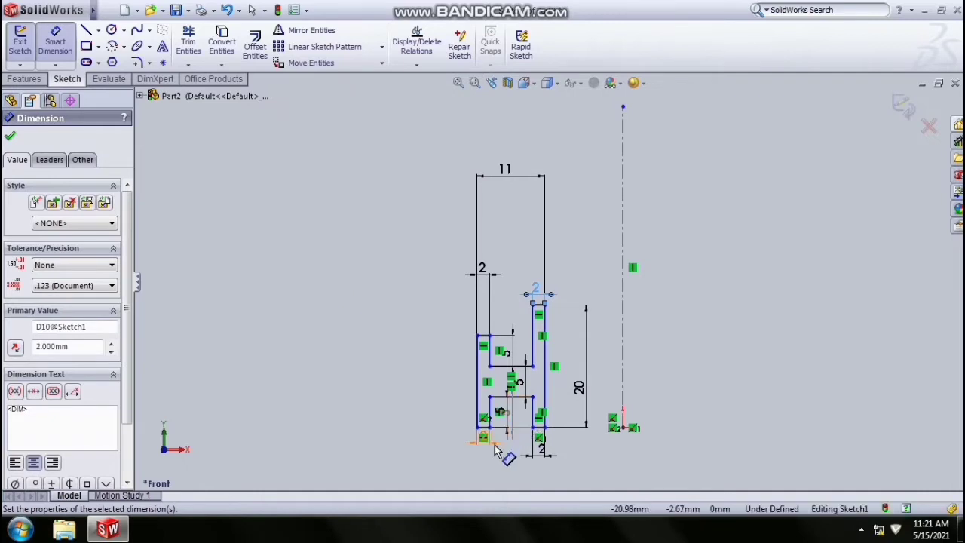
left_click(548, 380)
left_click(623, 384)
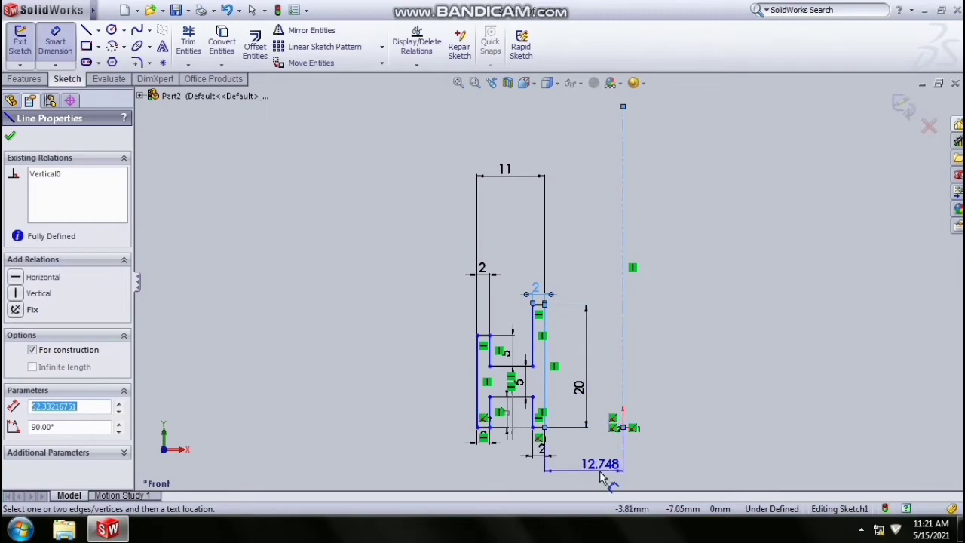
left_click(603, 476)
type("1")
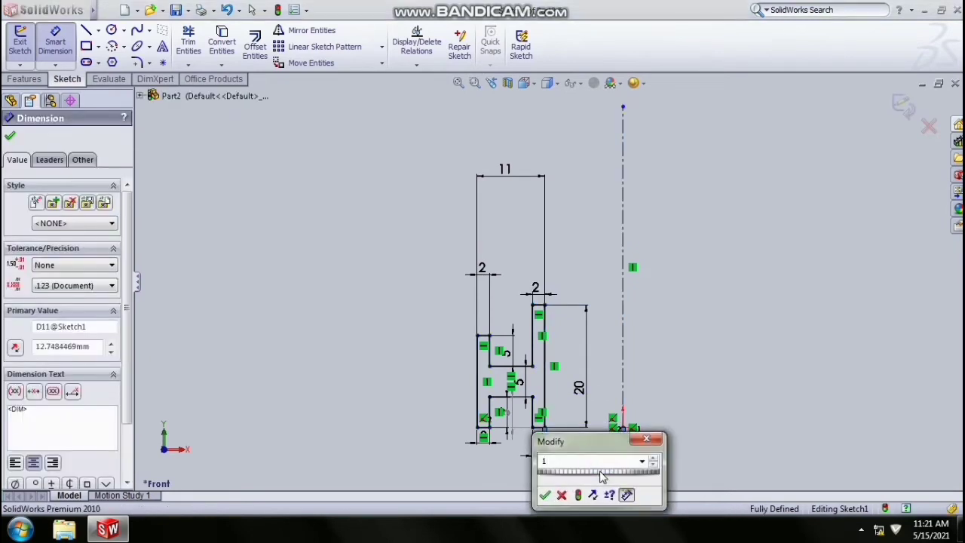
type("3.9")
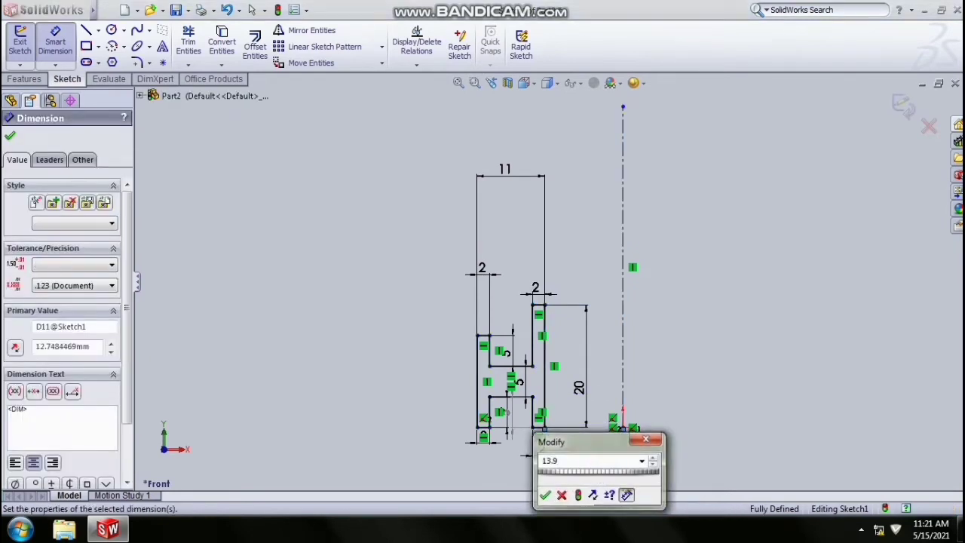
key("Return")
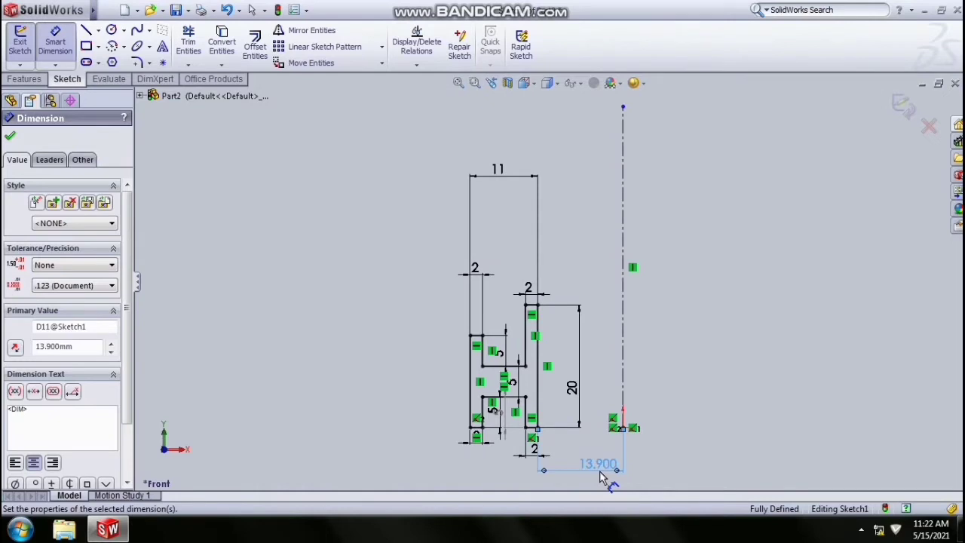
Step: Revolve the H-shaped profile 360 degrees in one direction about the vertical centerline
left_click(11, 138)
left_click(36, 80)
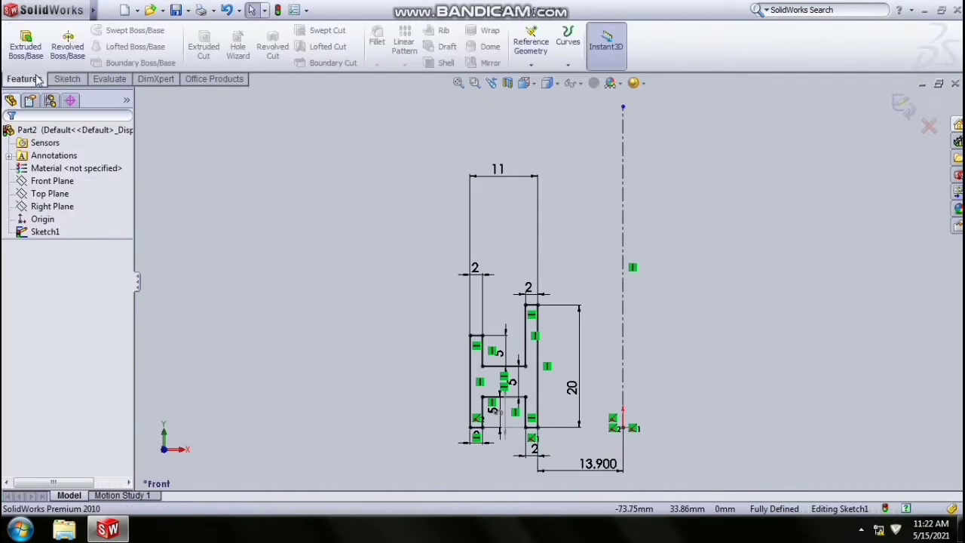
left_click(53, 48)
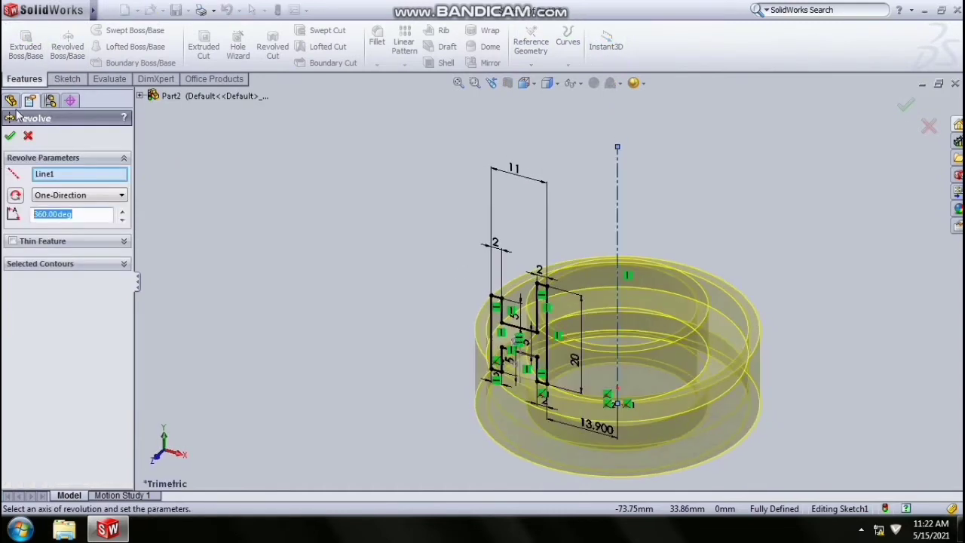
left_click(12, 137)
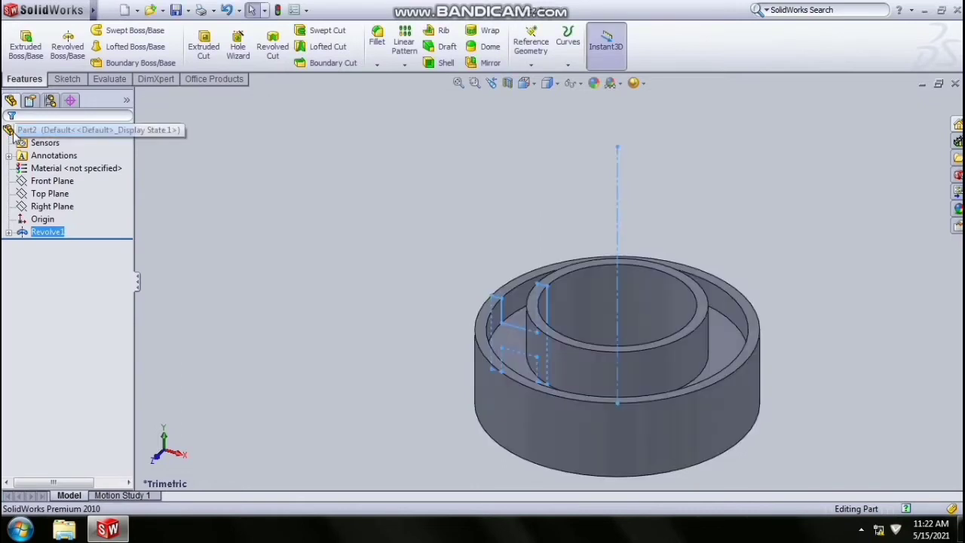
left_click(184, 229)
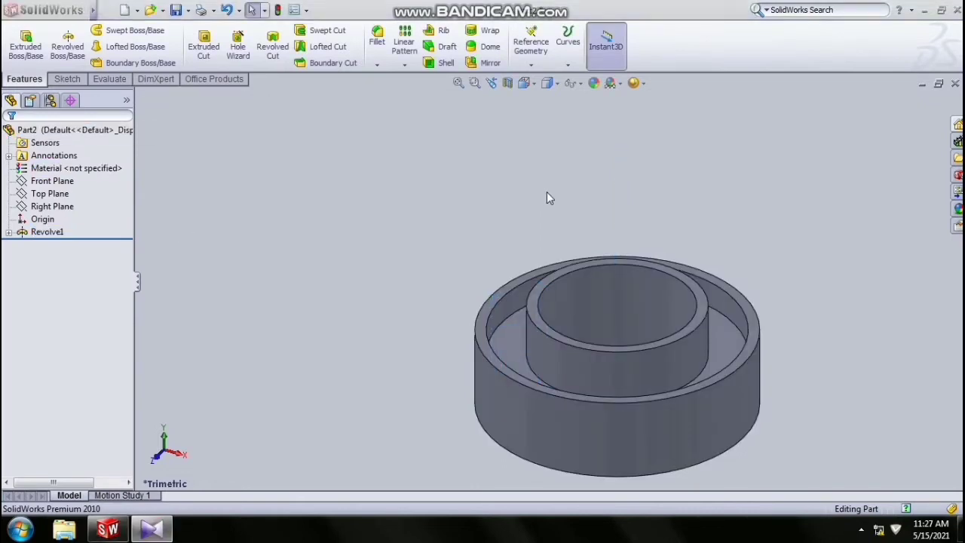
Step: Create a reference plane offset 24 mm from the Front Plane
left_click(530, 65)
left_click(542, 79)
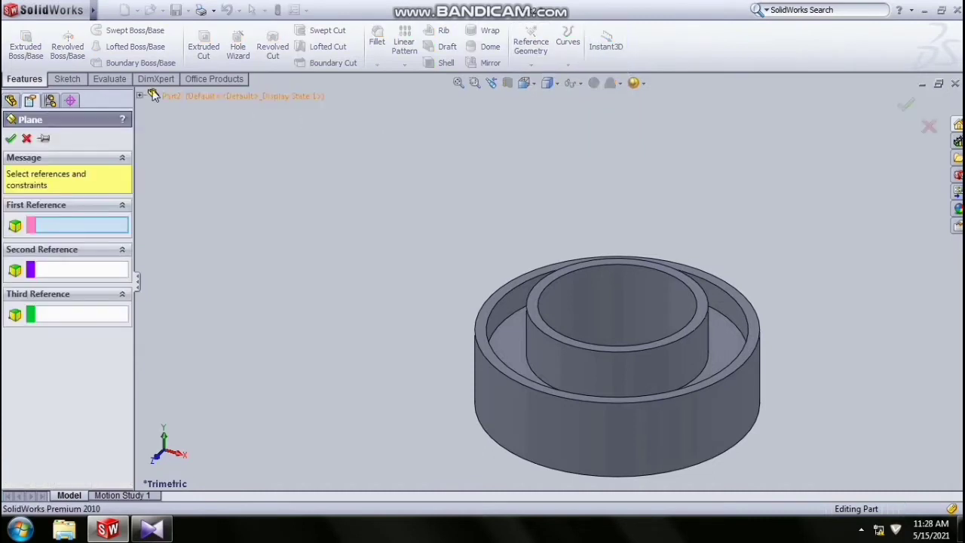
left_click(141, 96)
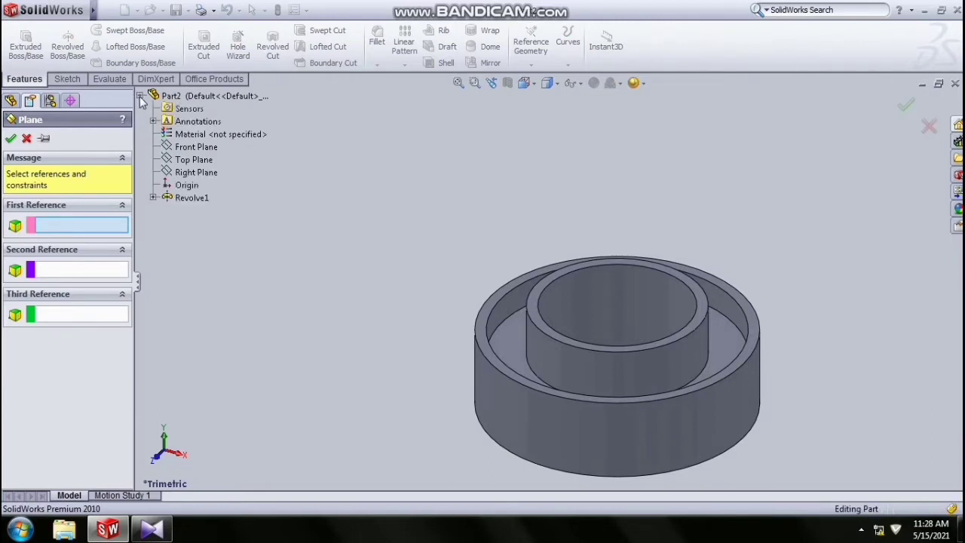
left_click(192, 147)
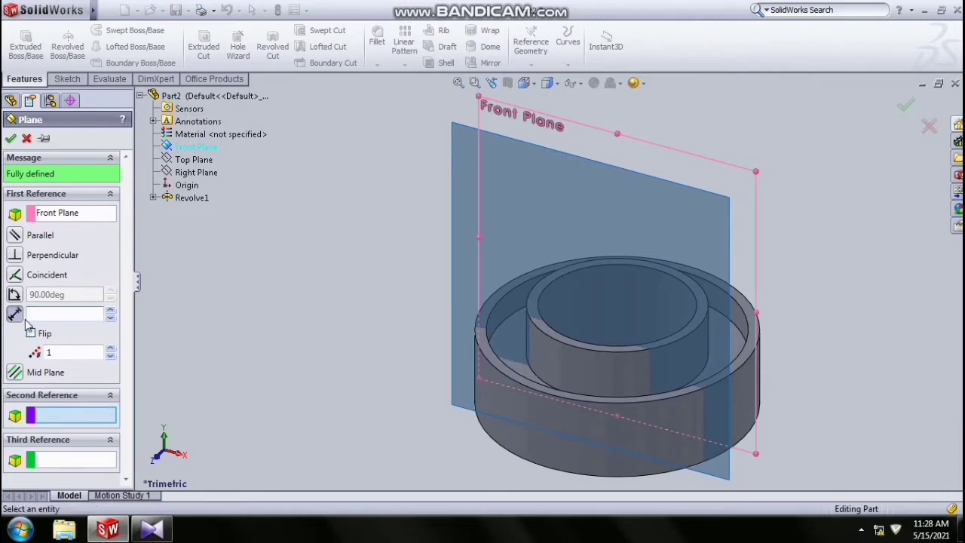
key("Return")
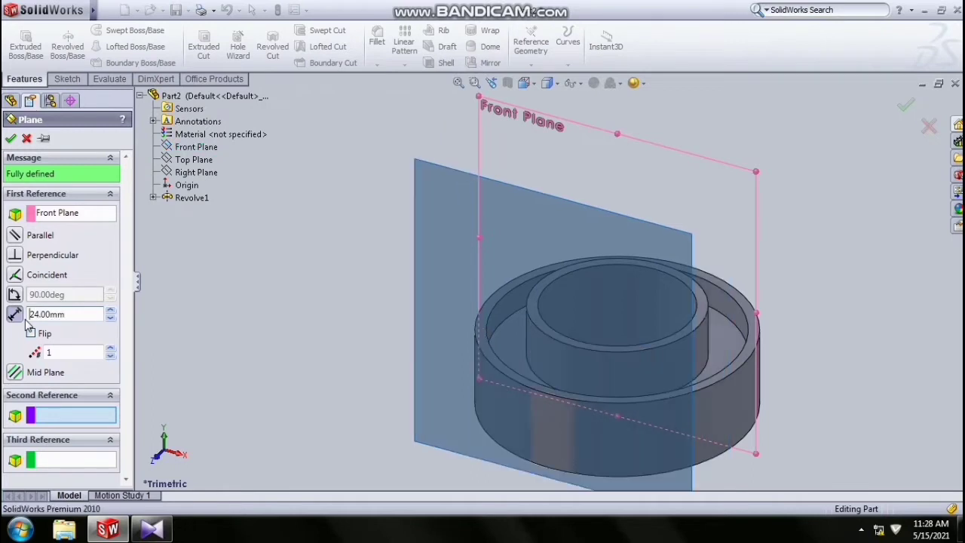
left_click(11, 138)
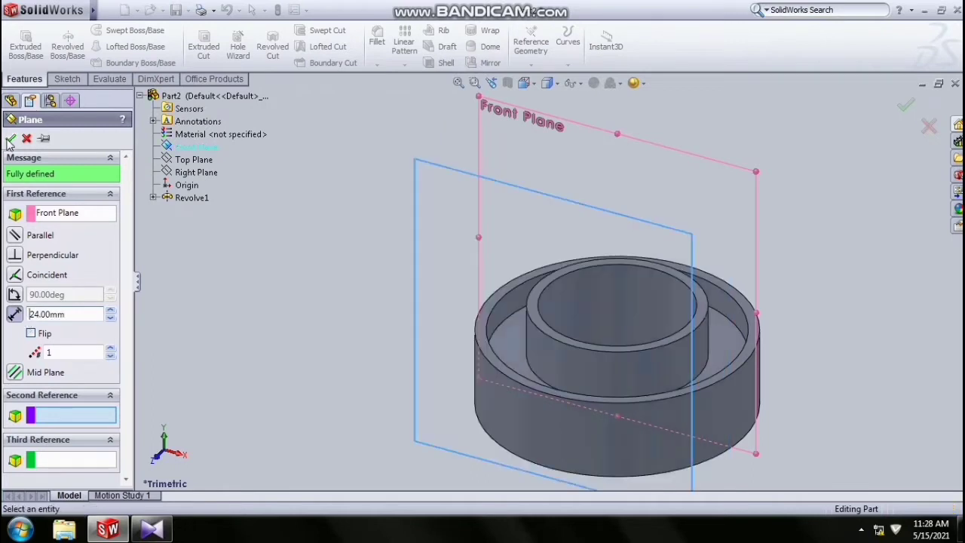
Step: On the offset plane, facing it squarely, sketch a vertical construction centerline about 25 mm long upward from the origin
right_click(45, 249)
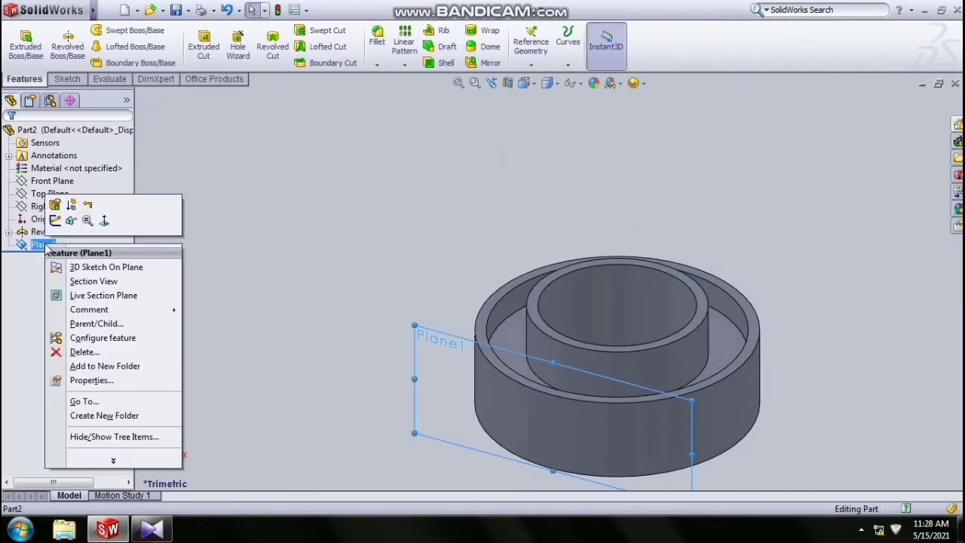
left_click(88, 219)
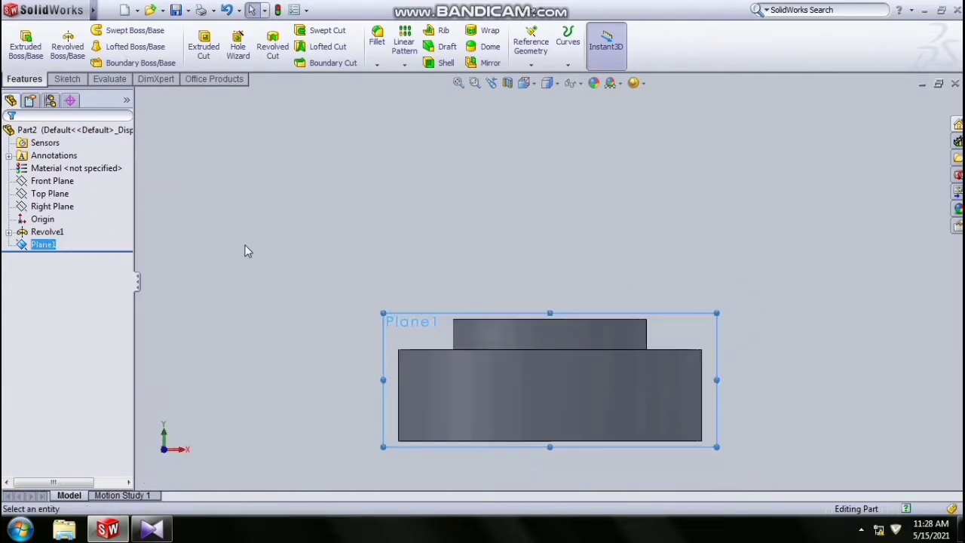
left_click(474, 82)
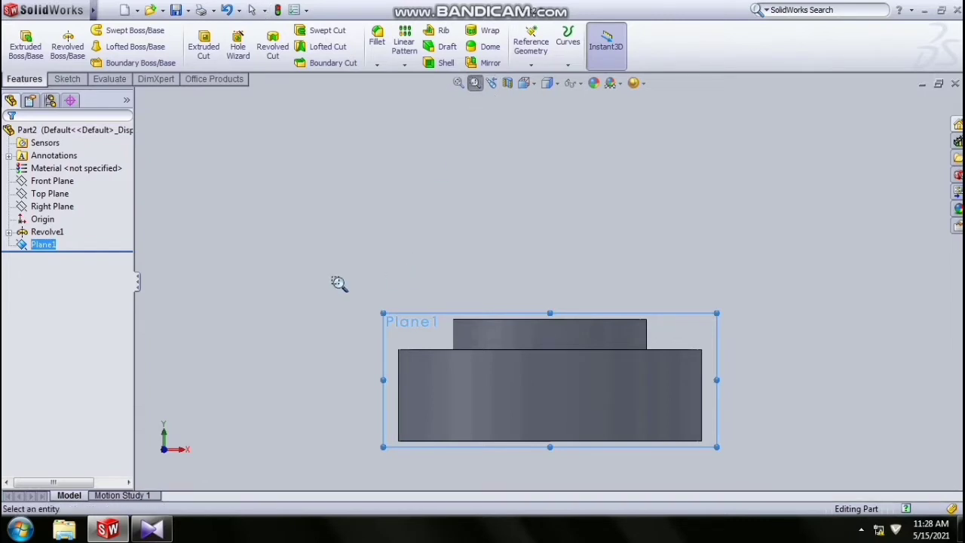
left_click_drag(318, 262, 767, 506)
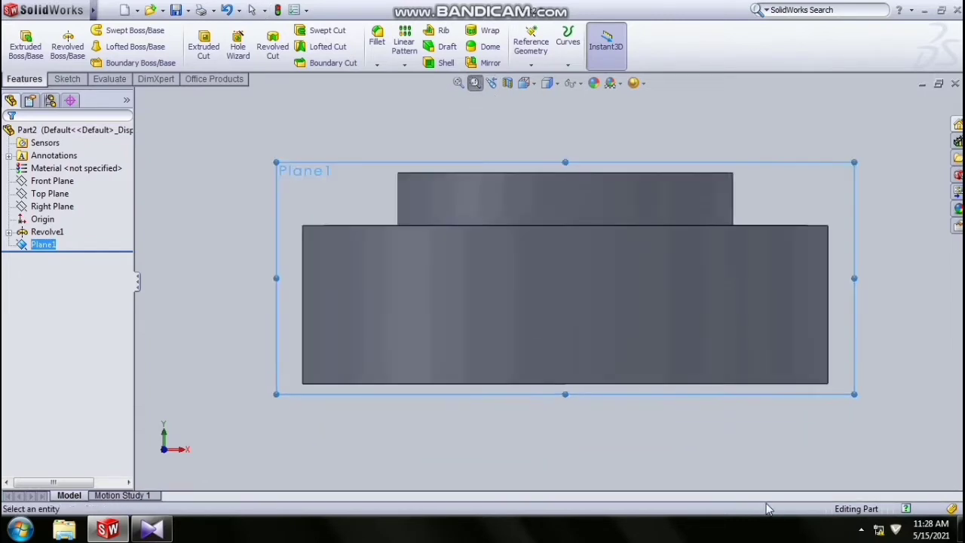
left_click(67, 79)
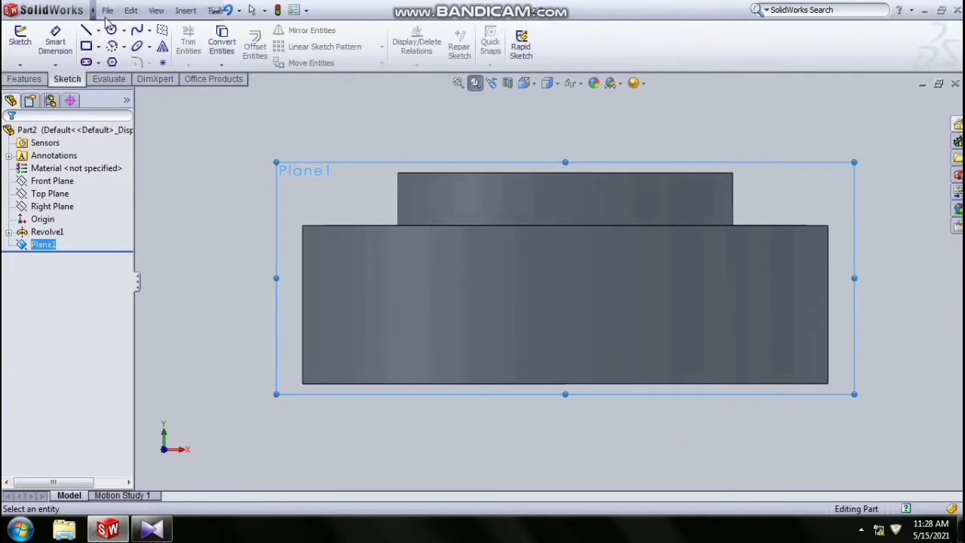
left_click(107, 10)
left_click(89, 30)
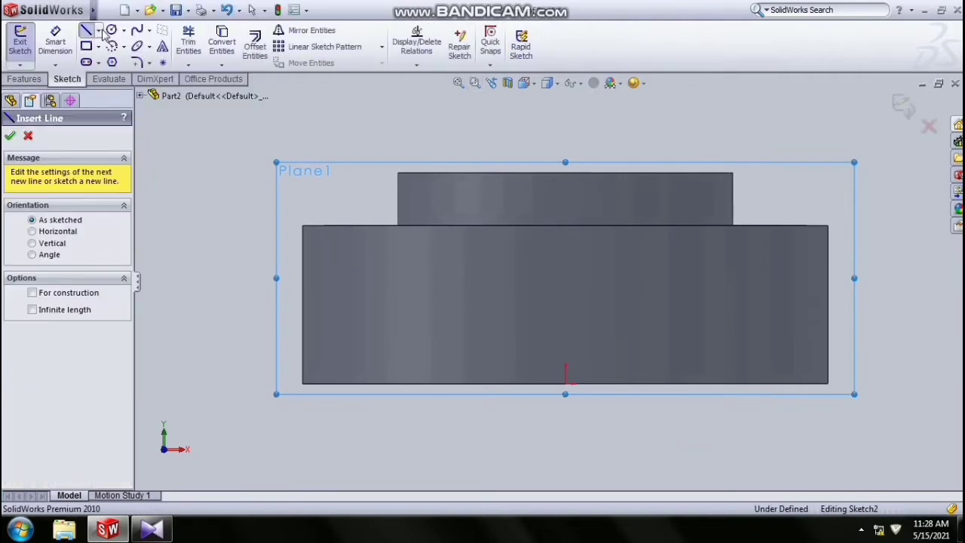
left_click(98, 30)
left_click(122, 60)
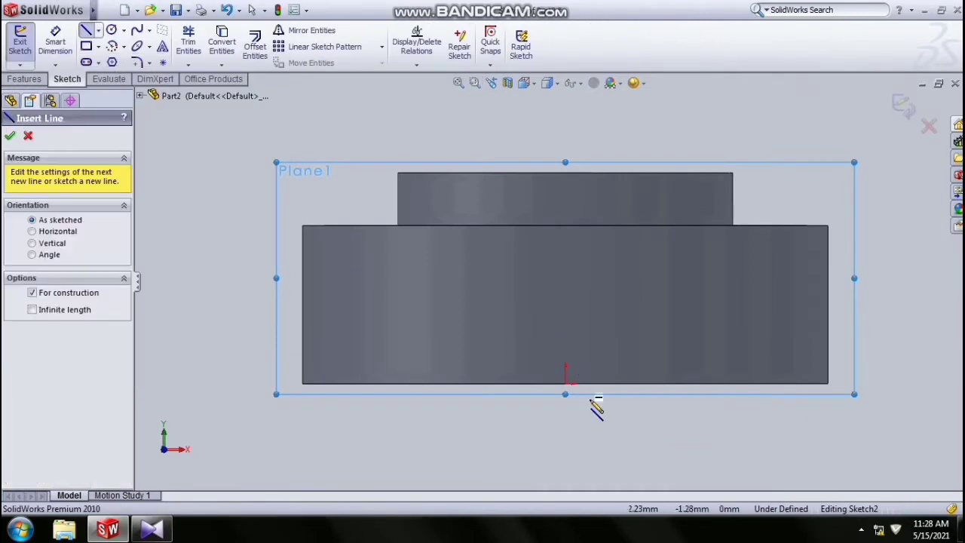
left_click(565, 393)
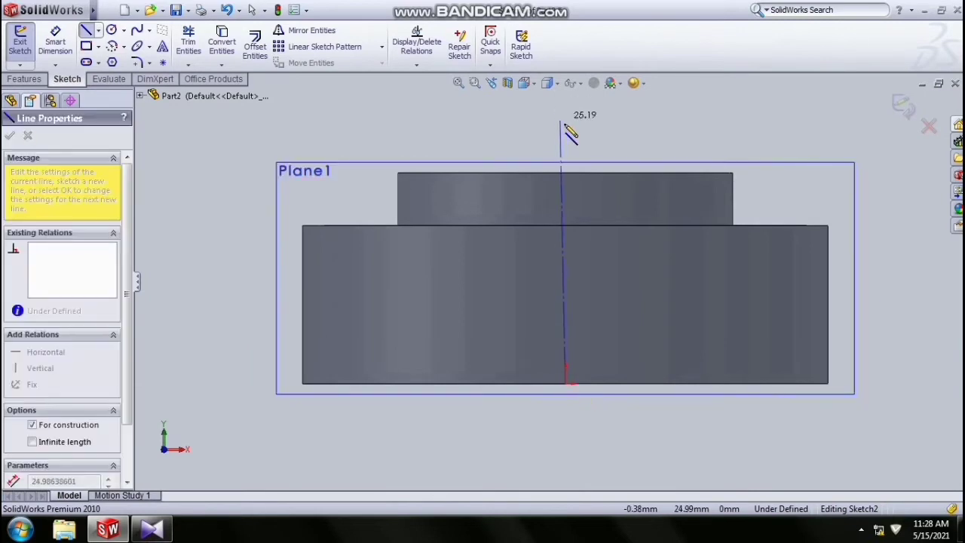
left_click(565, 125)
key("Escape")
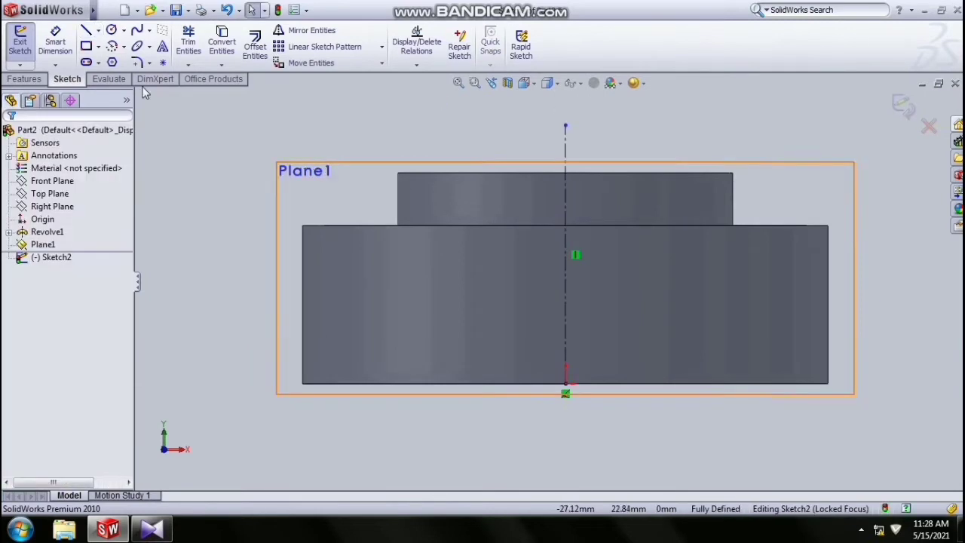
Step: Sketch a three-point arc of about 11.5 mm radius and 90 degrees, curving across the centerline down toward the wheel's bottom edge
left_click(111, 47)
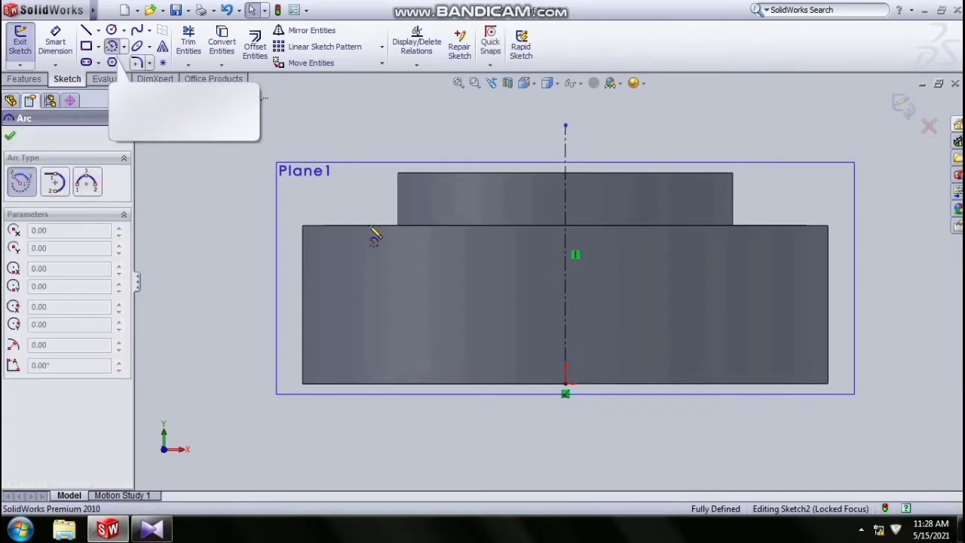
left_click(528, 241)
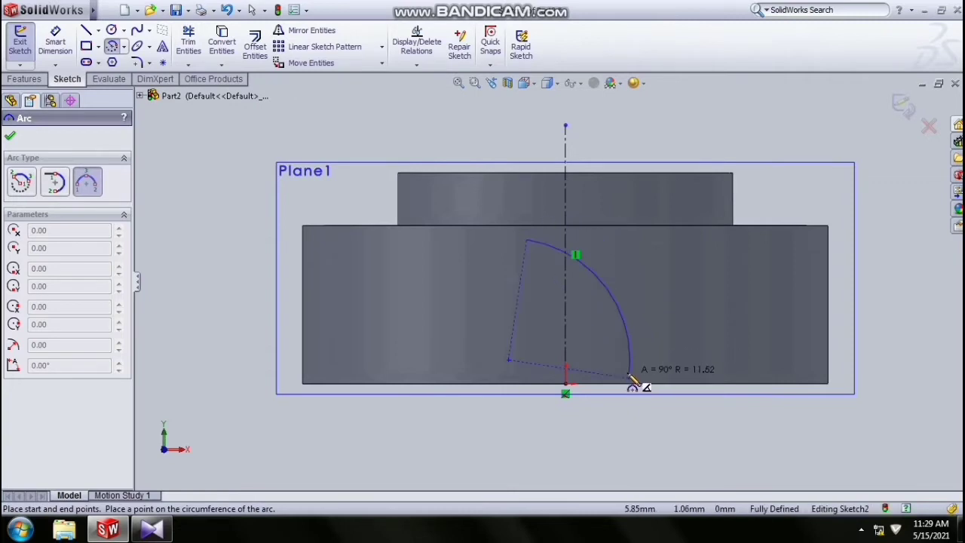
left_click(632, 381)
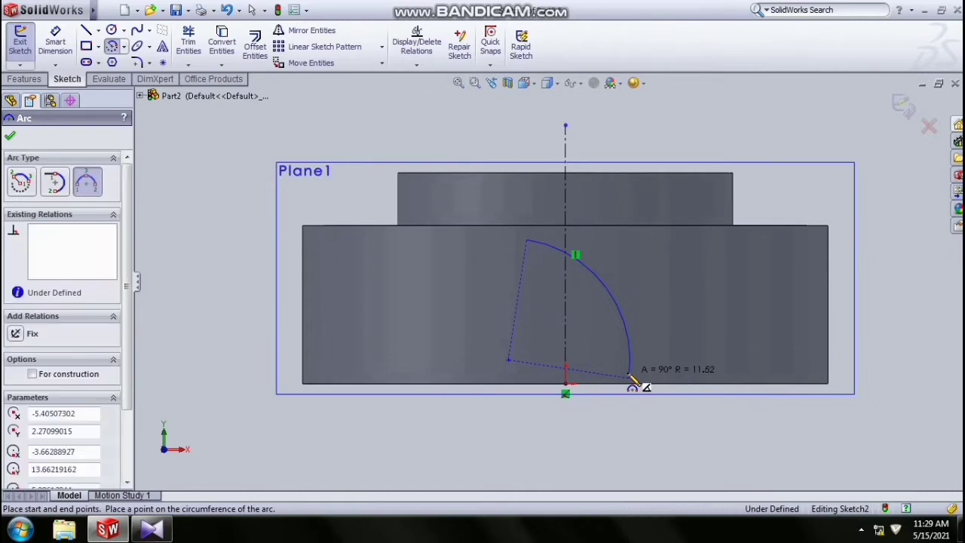
left_click(13, 137)
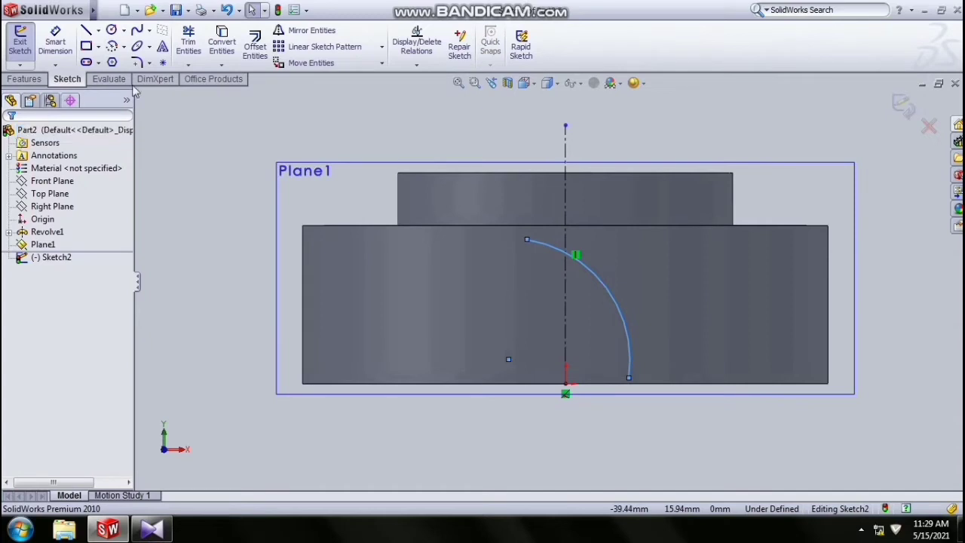
Step: Offset the arc by 0.5 mm in both directions
left_click(253, 46)
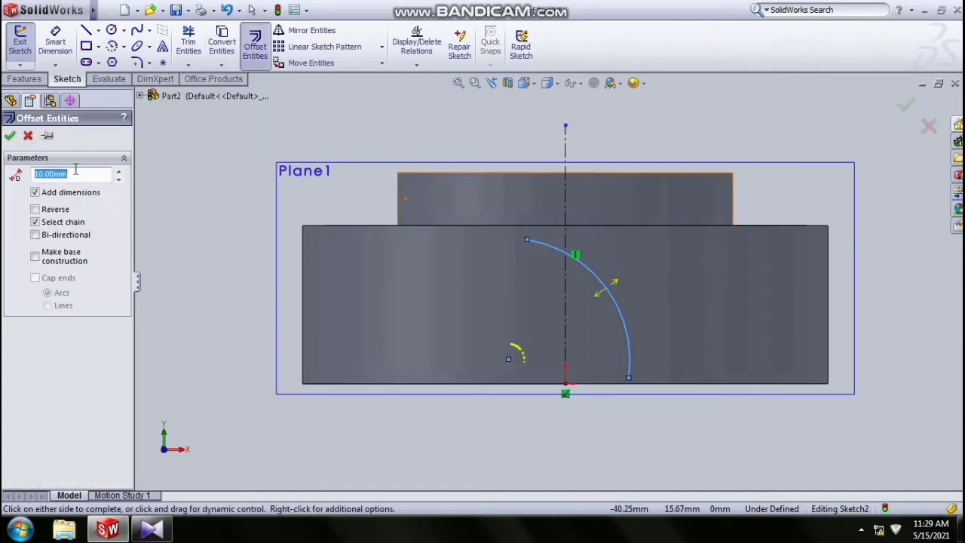
type("0.5")
key("Return")
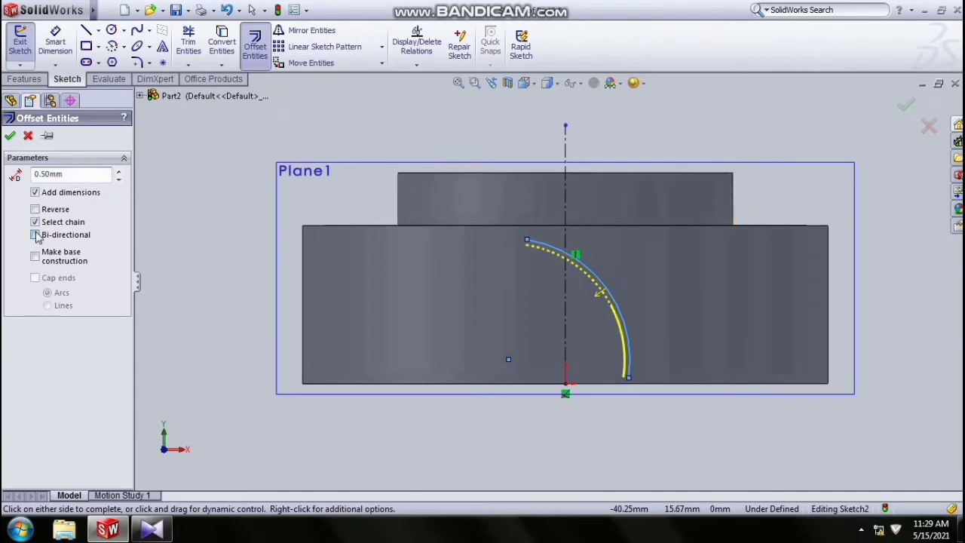
left_click(35, 234)
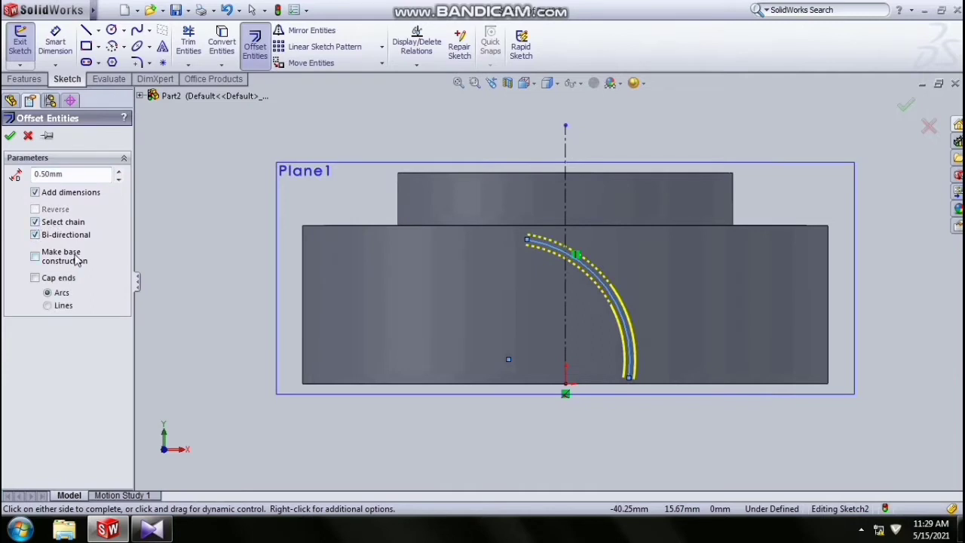
left_click(11, 136)
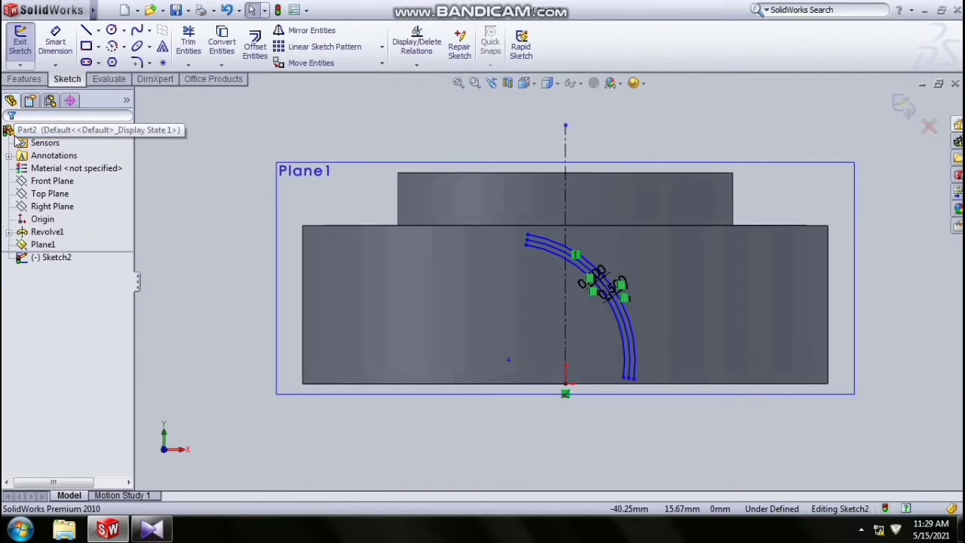
Step: Sketch a 0.5 mm radius circle centered on the middle arc's upper endpoint, reaching the offset arcs' ends
left_click(474, 82)
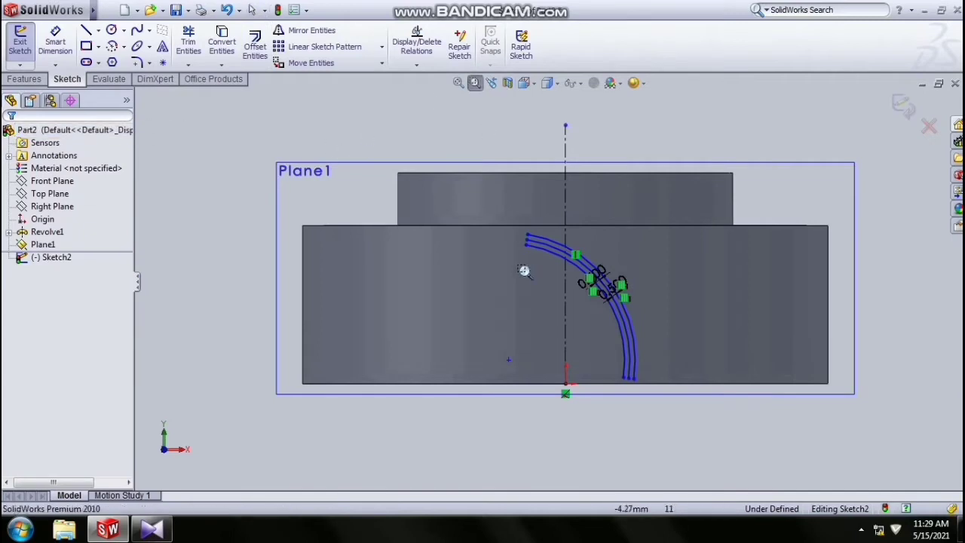
left_click_drag(503, 217, 561, 290)
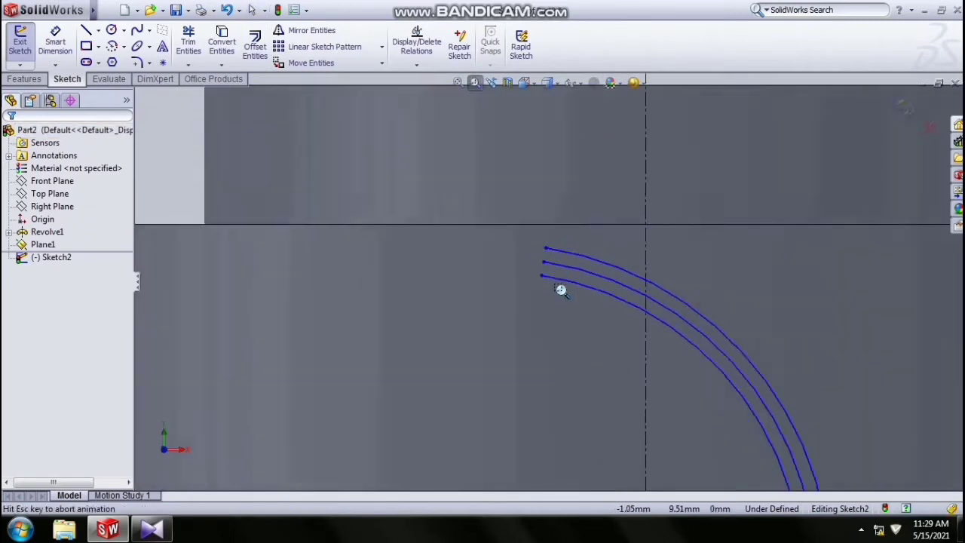
left_click(111, 29)
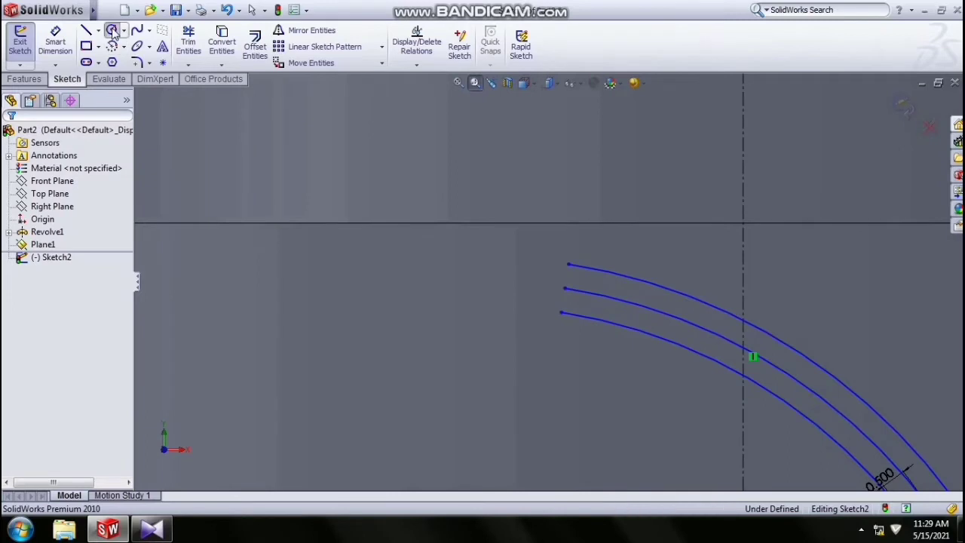
left_click(564, 288)
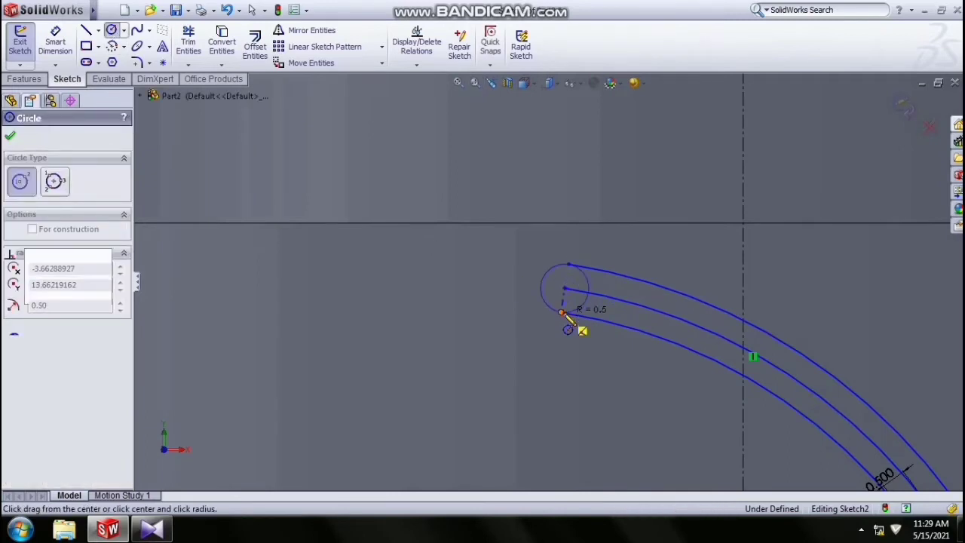
left_click(562, 312)
left_click(561, 311)
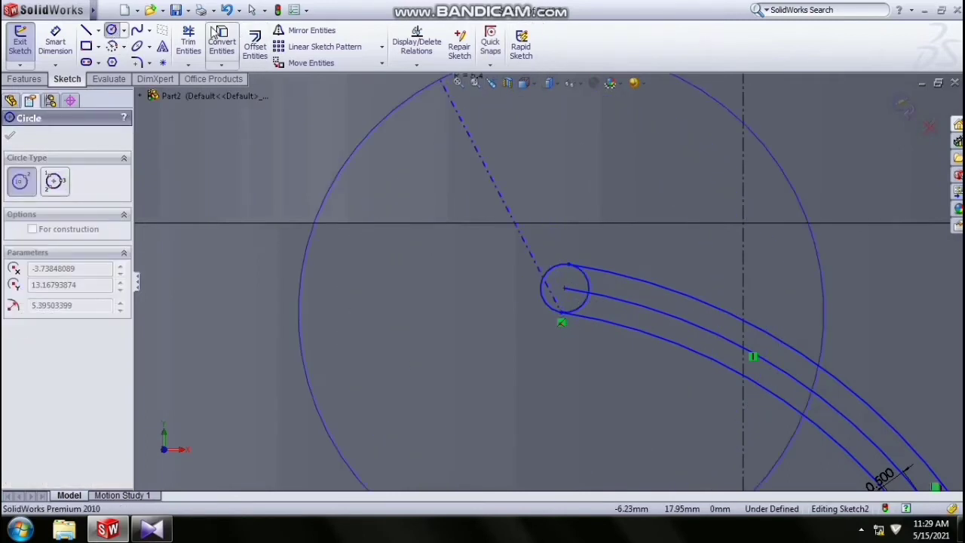
left_click(491, 82)
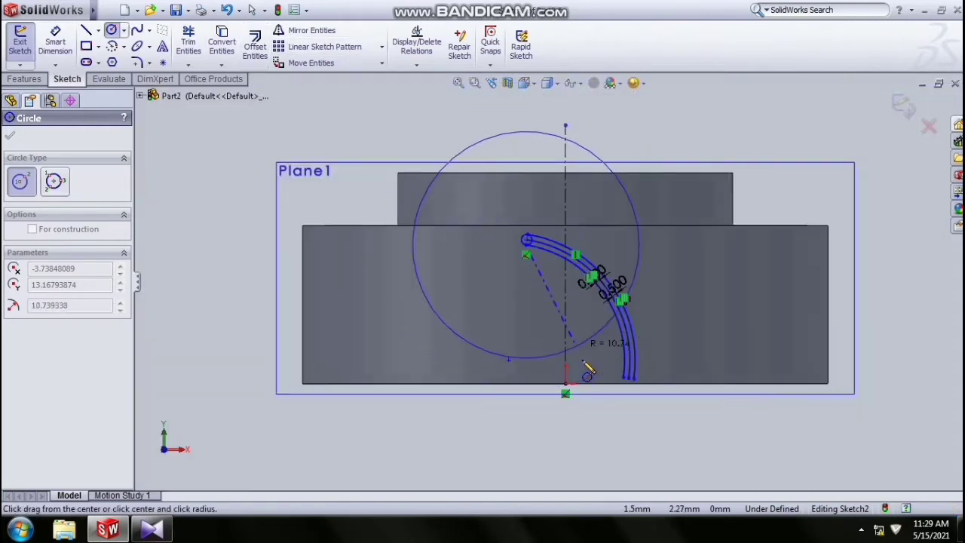
key("Escape")
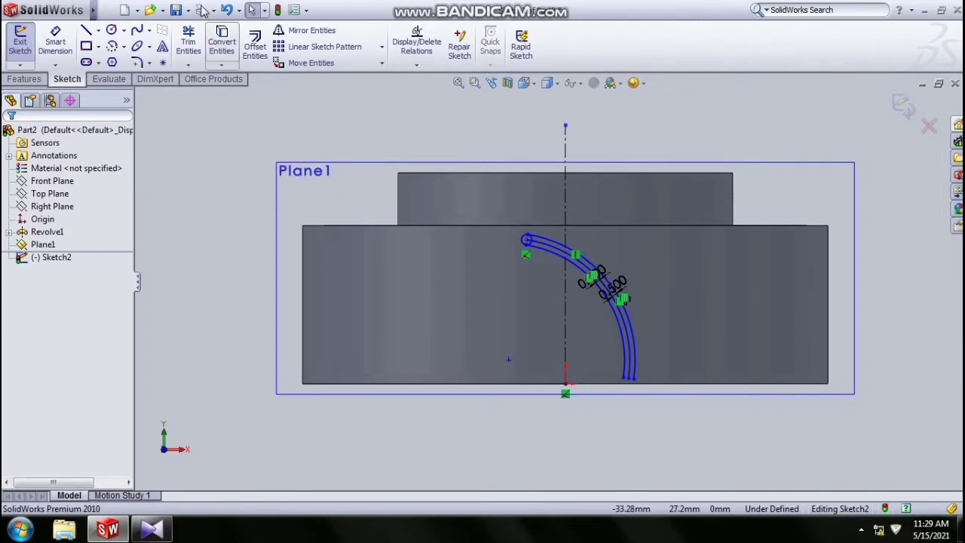
Step: Sketch a 0.5 mm radius circle centered on the middle arc's lower endpoint, reaching the outer offset arc's end
left_click(474, 82)
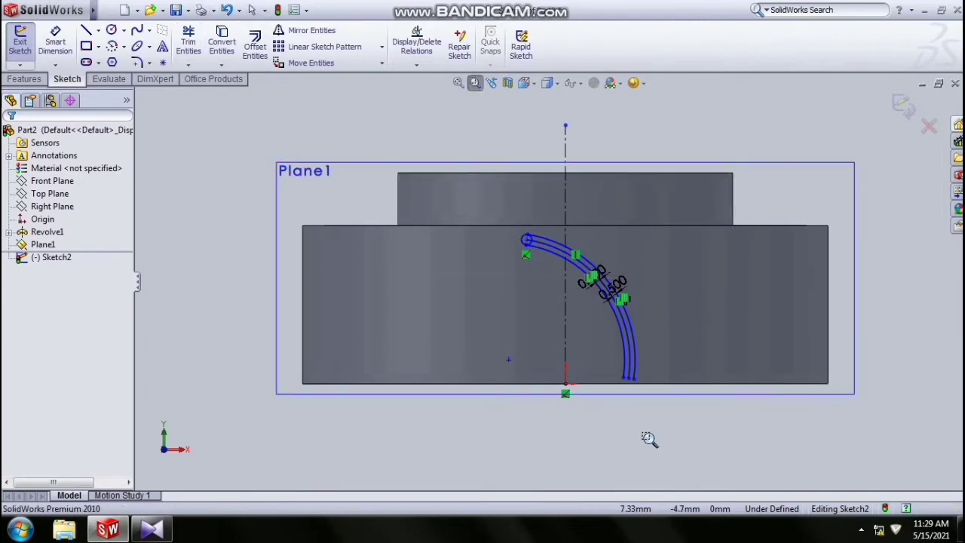
left_click_drag(612, 370, 657, 397)
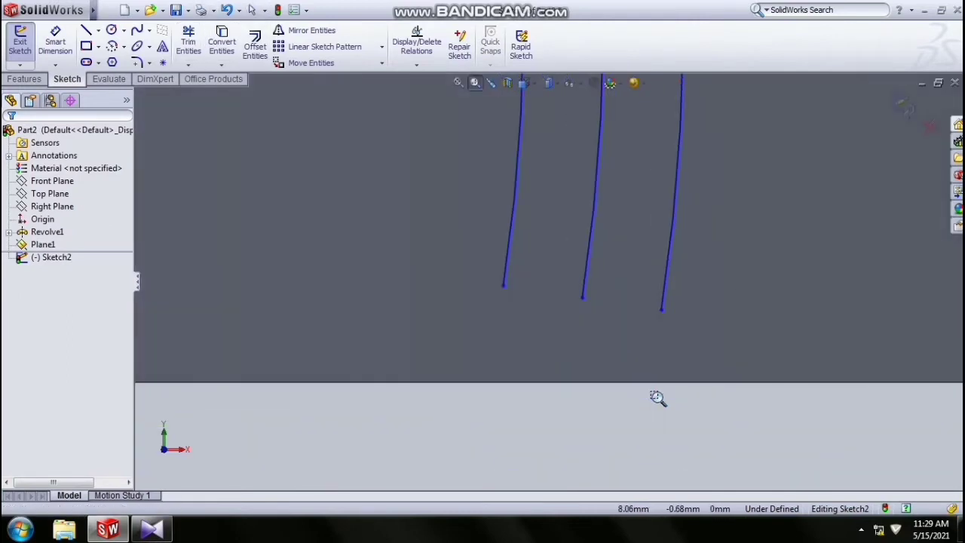
left_click(111, 30)
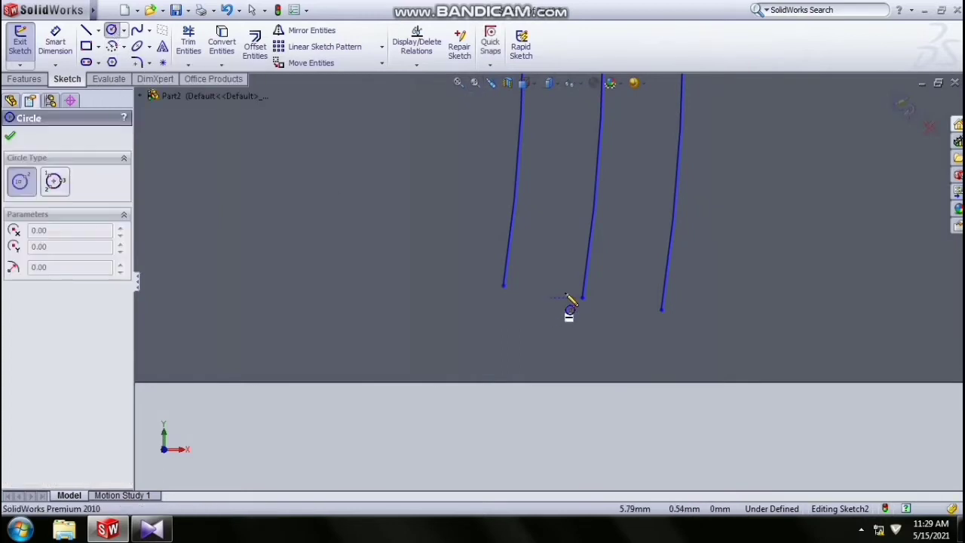
left_click(583, 299)
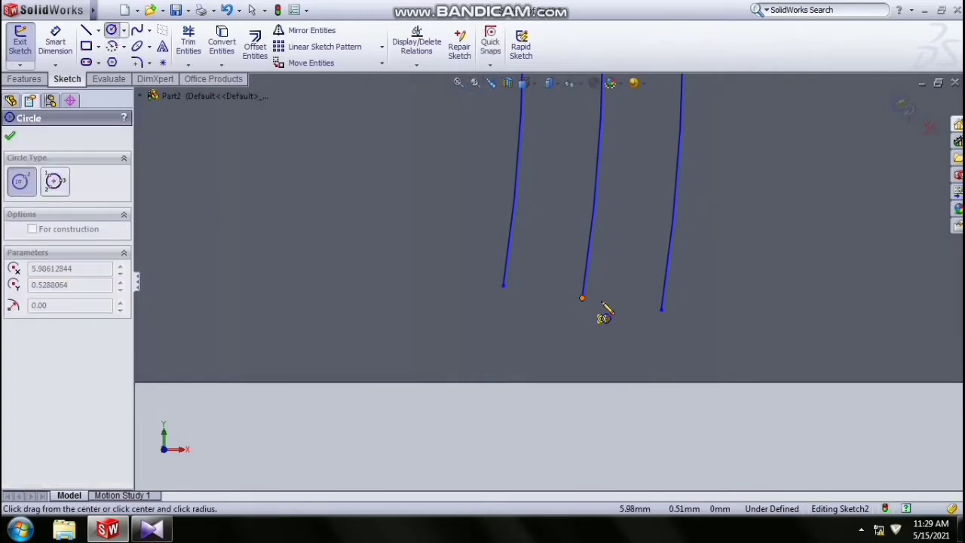
left_click(663, 312)
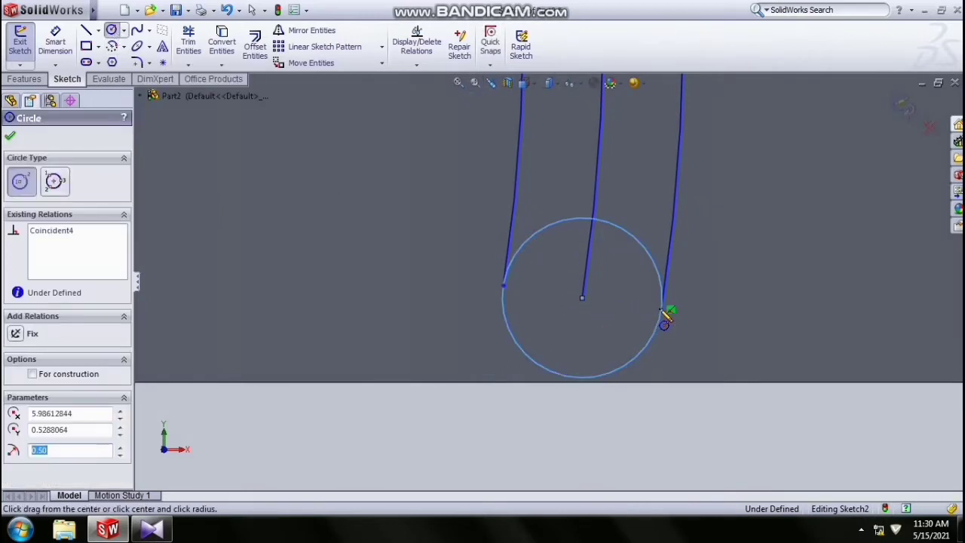
Step: Trim away the middle arc and the inner halves of both end circles to leave a closed curved slot outline
left_click(190, 46)
mouse_move(545, 193)
left_mouse_down()
mouse_move(587, 309)
mouse_move(581, 181)
left_mouse_up()
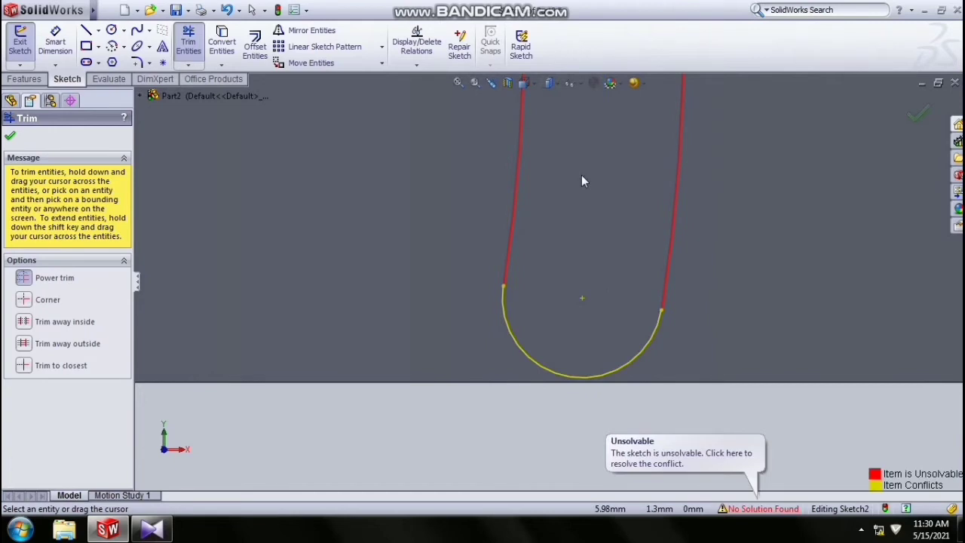
left_click(479, 84)
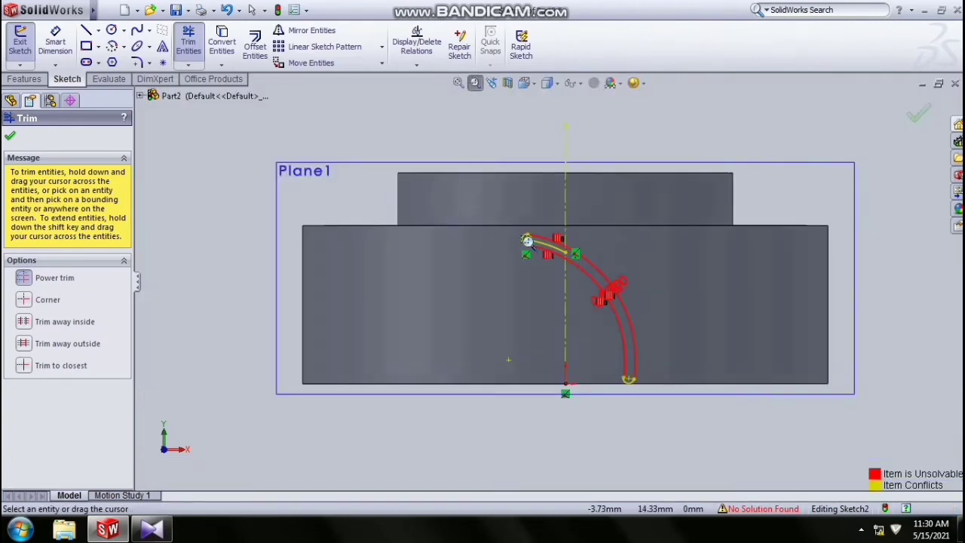
left_click_drag(527, 240, 578, 276)
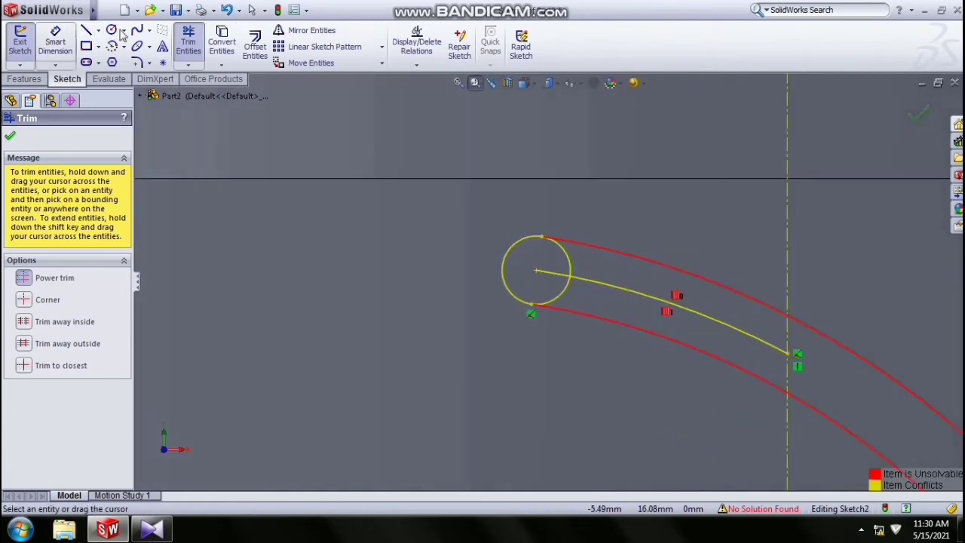
left_click(475, 85)
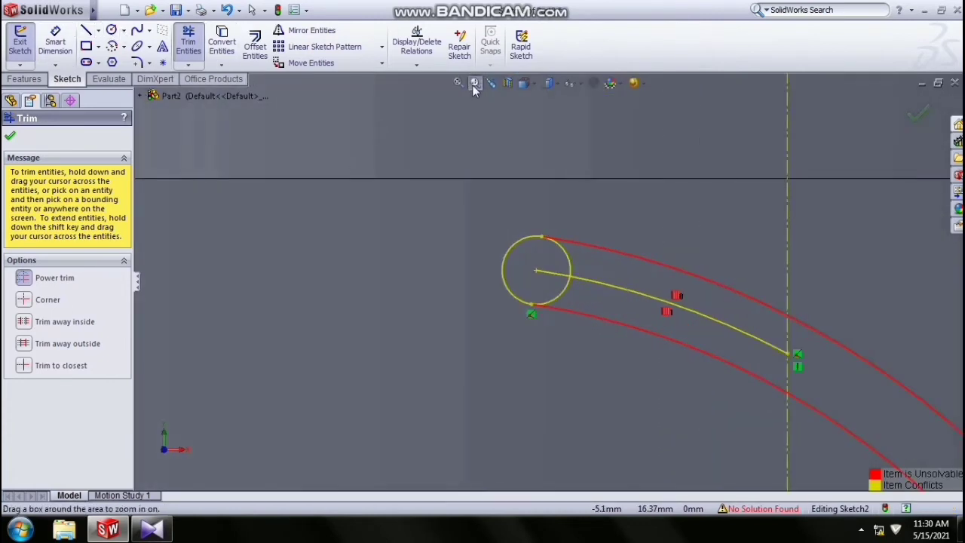
left_click(475, 87)
mouse_move(572, 273)
left_mouse_down()
mouse_move(658, 309)
mouse_move(559, 284)
mouse_move(554, 273)
left_mouse_up()
left_click_drag(767, 367, 768, 367)
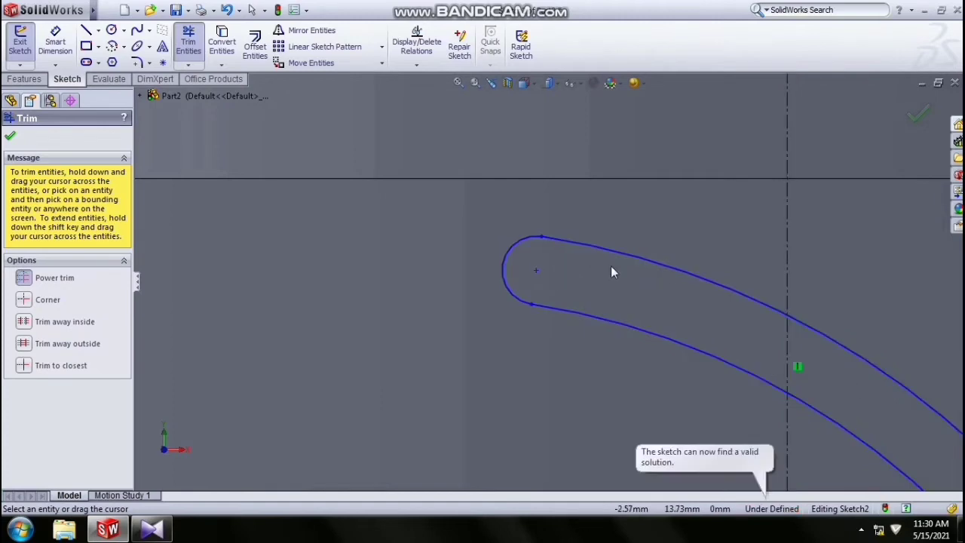
Step: Dimension the center of the slot's upper end arc 0.5 mm below the wide body's upper edge
left_click(55, 41)
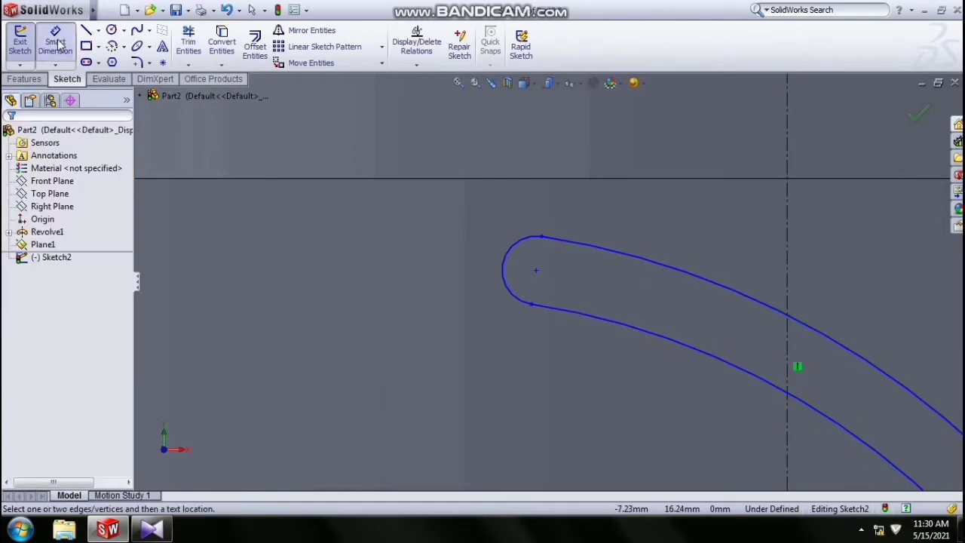
left_click(539, 179)
left_click(536, 273)
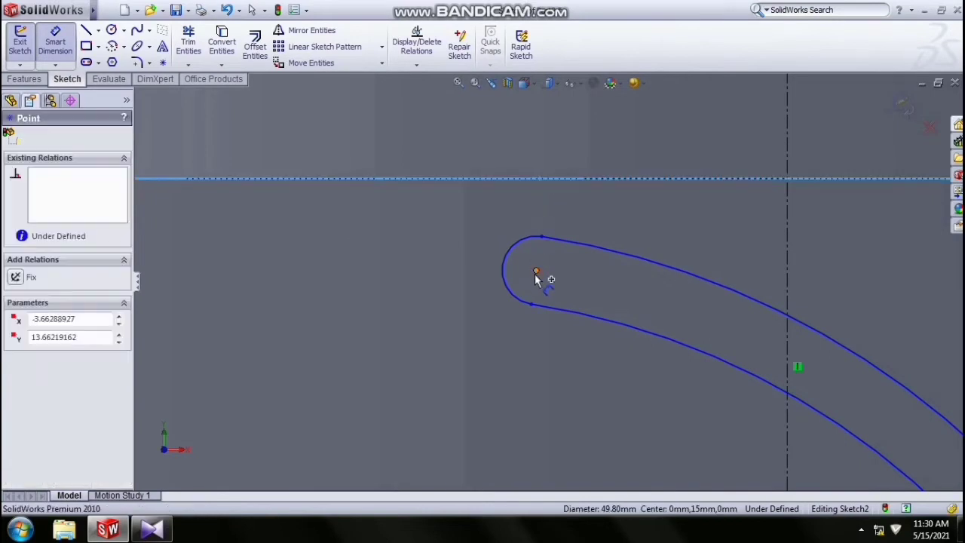
left_click(444, 265)
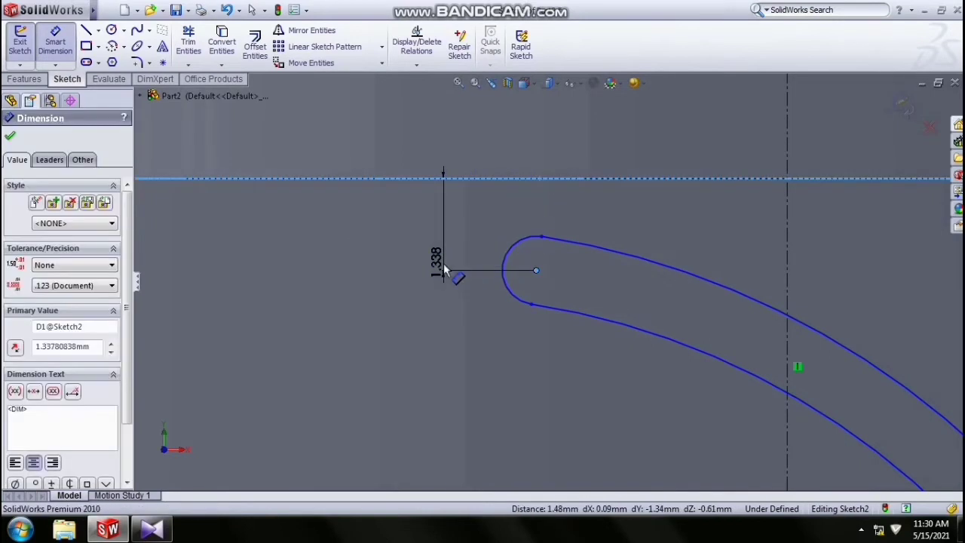
type("1")
key("Return")
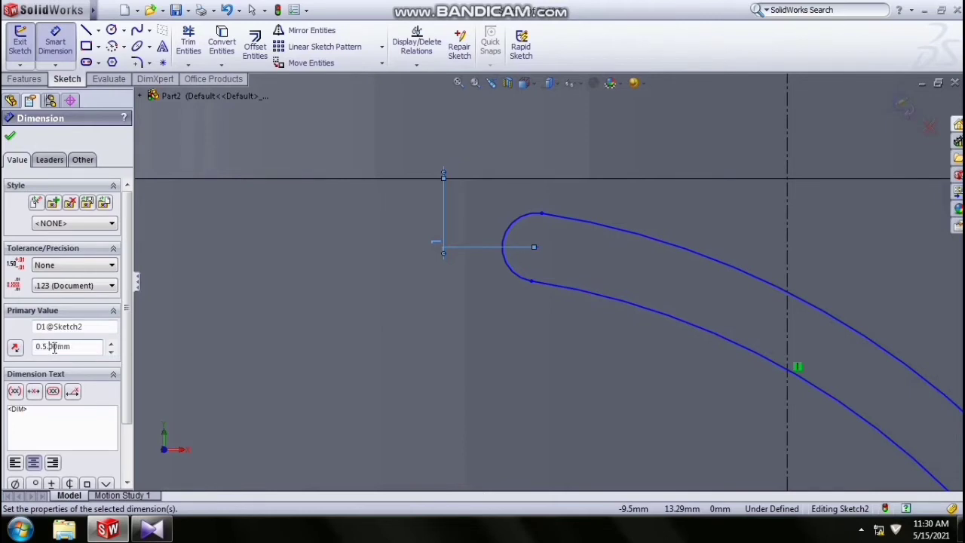
left_click(10, 136)
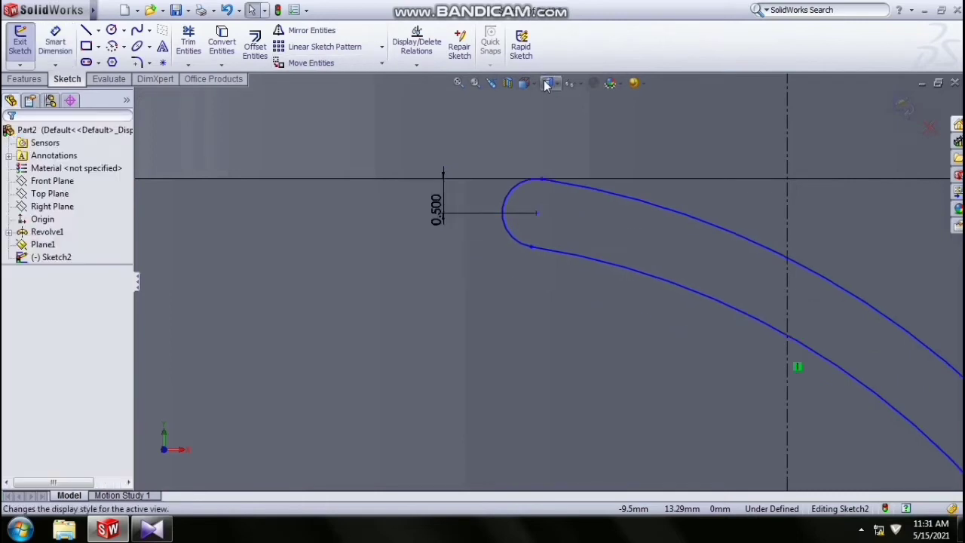
Step: Move the center of the slot's lower end arc down to about 0.54 mm above the body's lower edge
left_click(490, 83)
left_click(474, 83)
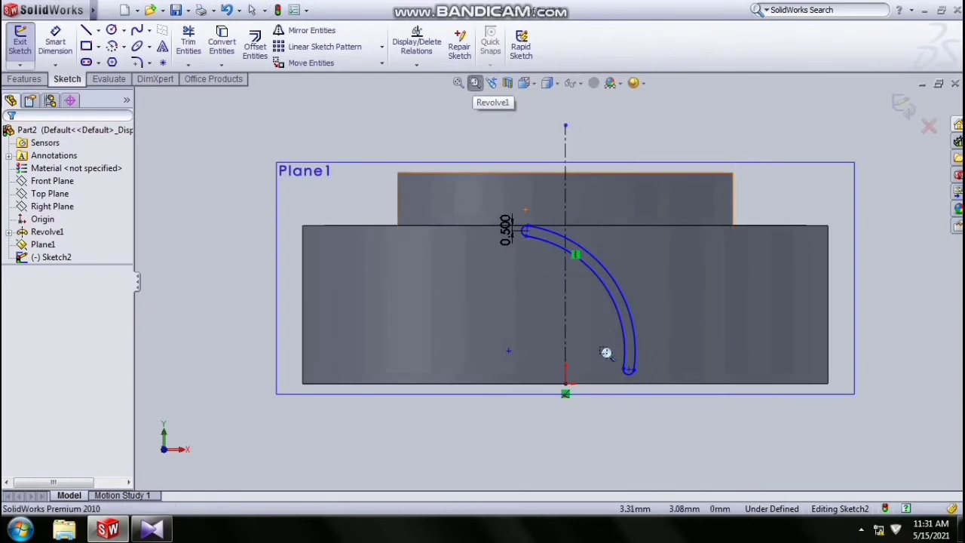
left_click_drag(600, 345, 678, 415)
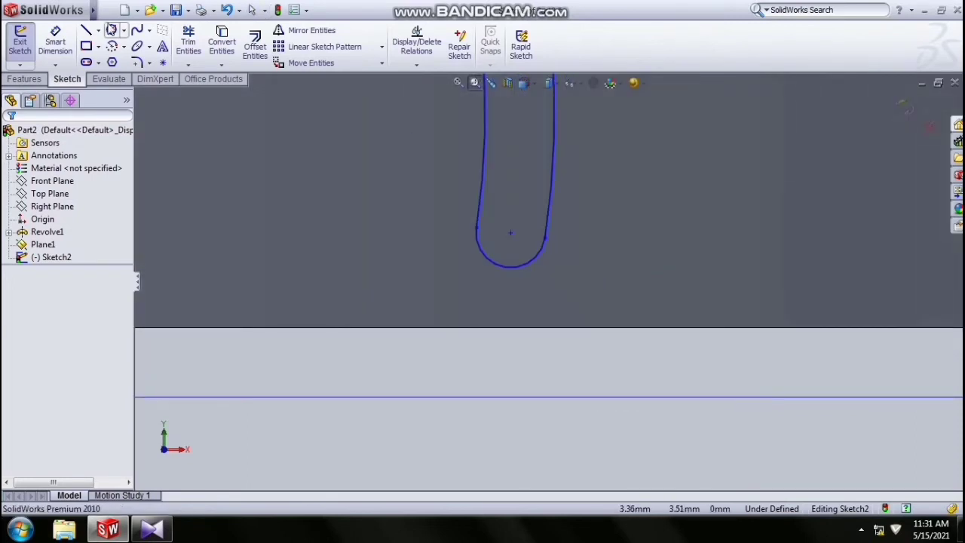
left_click(251, 9)
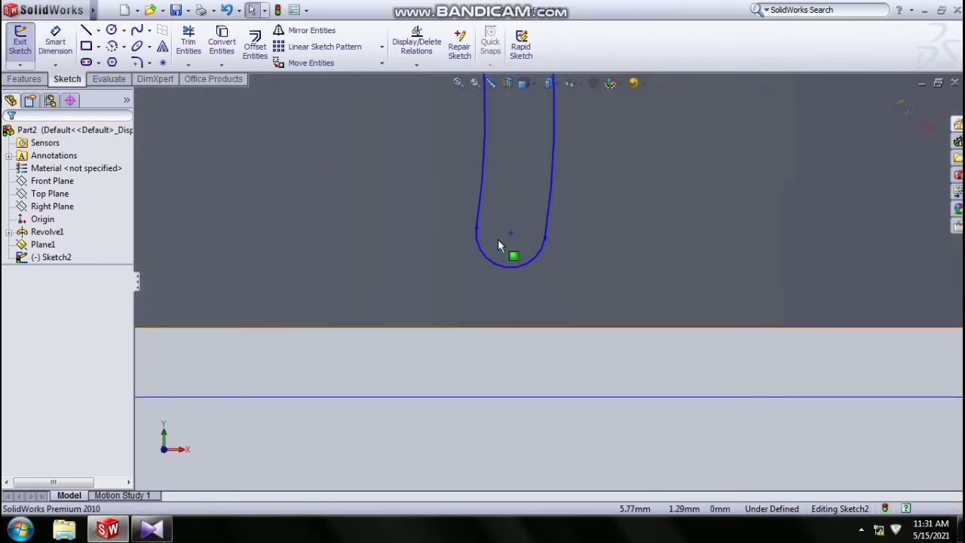
left_click_drag(509, 233, 516, 291)
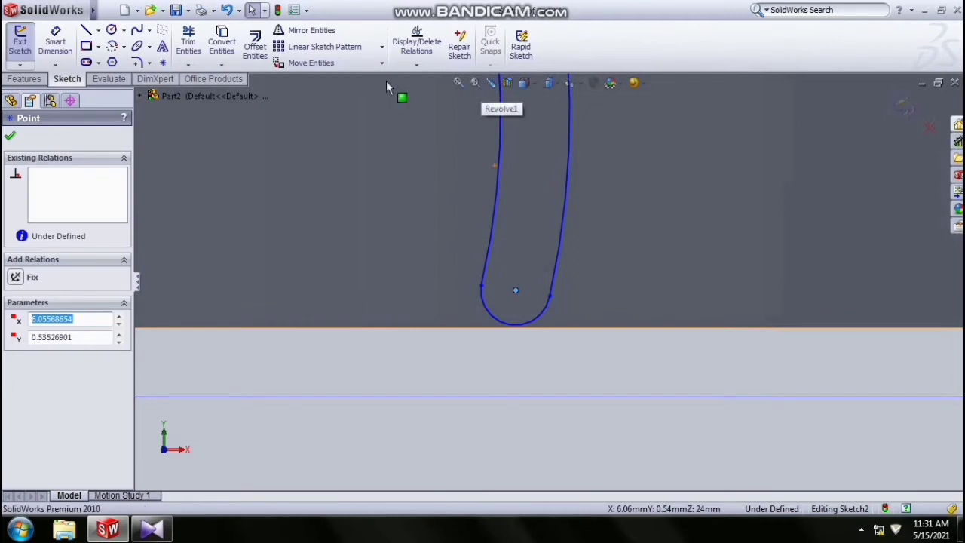
Step: Dimension the center of the slot's lower end arc 0.5 mm above the body's lower edge
left_click(55, 41)
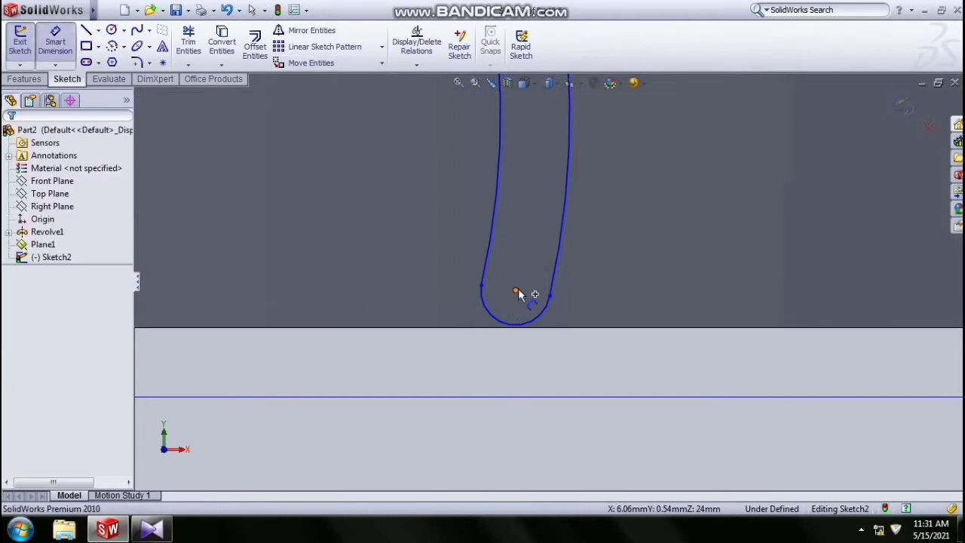
left_click(517, 291)
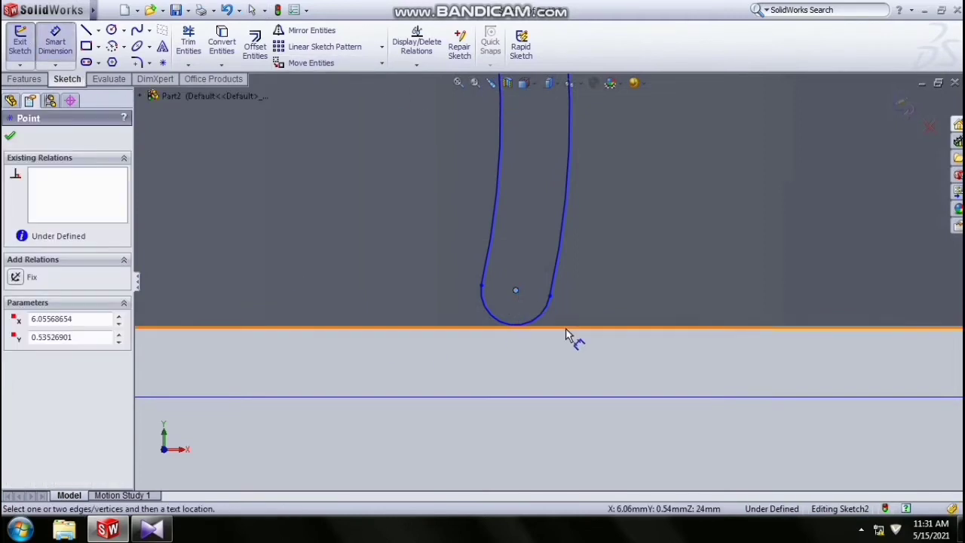
left_click(568, 331)
left_click(630, 313)
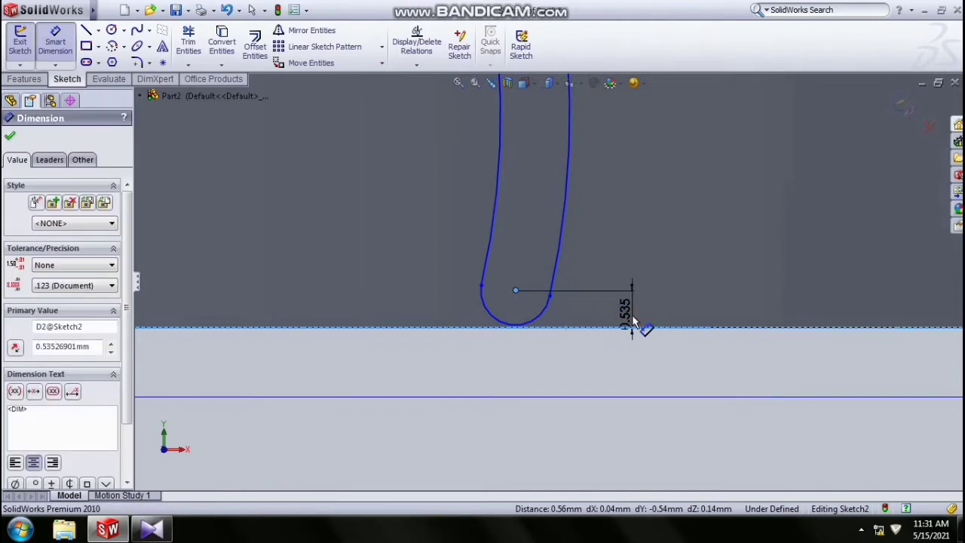
type("0.5")
key("Return")
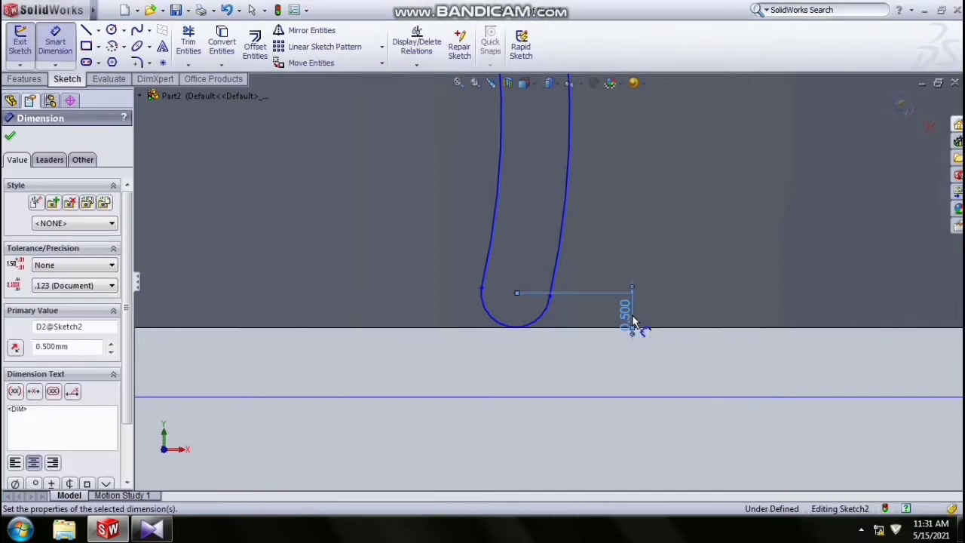
left_click(490, 85)
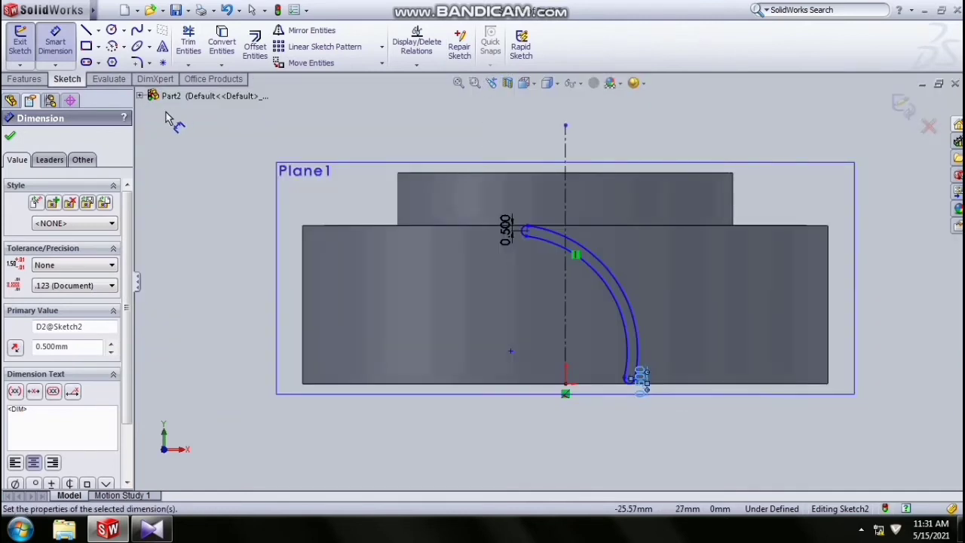
left_click(9, 136)
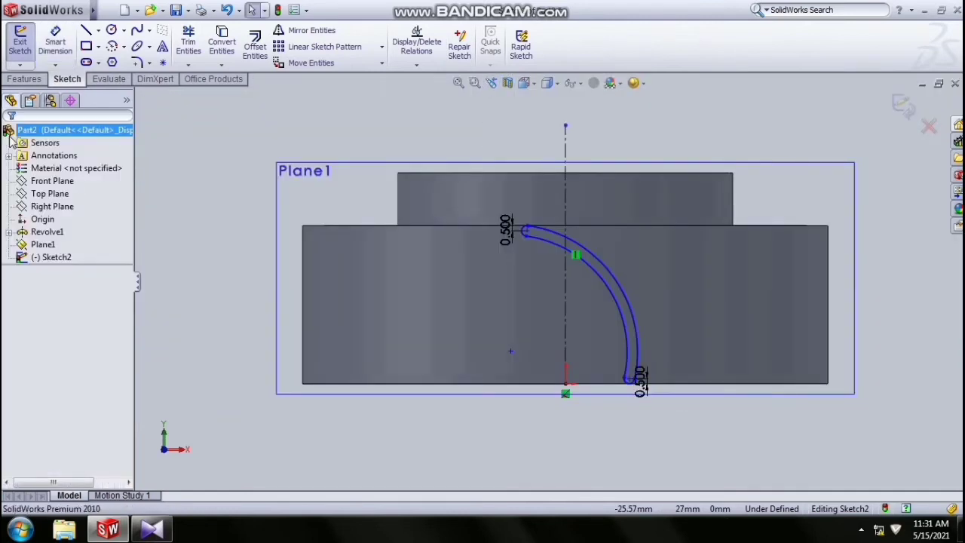
Step: Extrude the curved blade profile as a blind boss 10.4 mm deep, merged with the revolved body
left_click(34, 80)
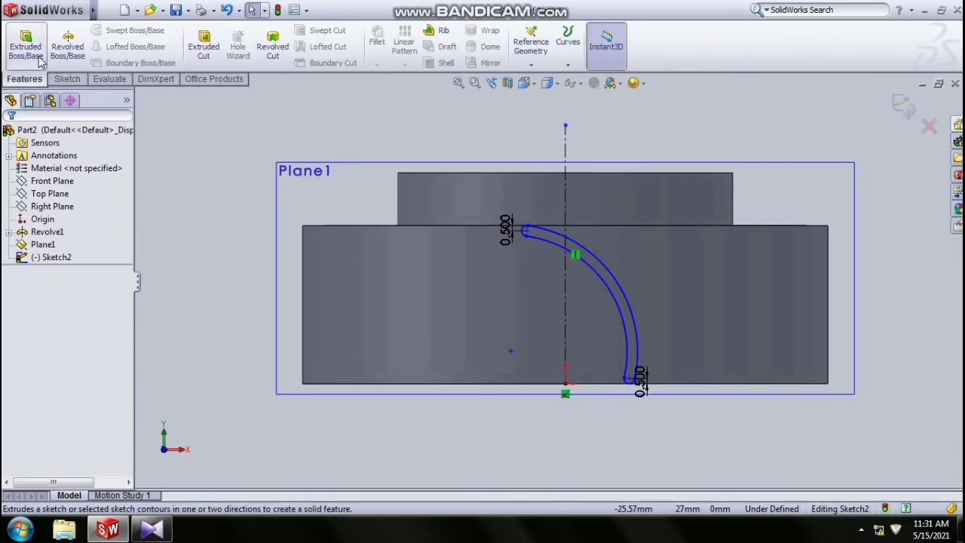
left_click(35, 58)
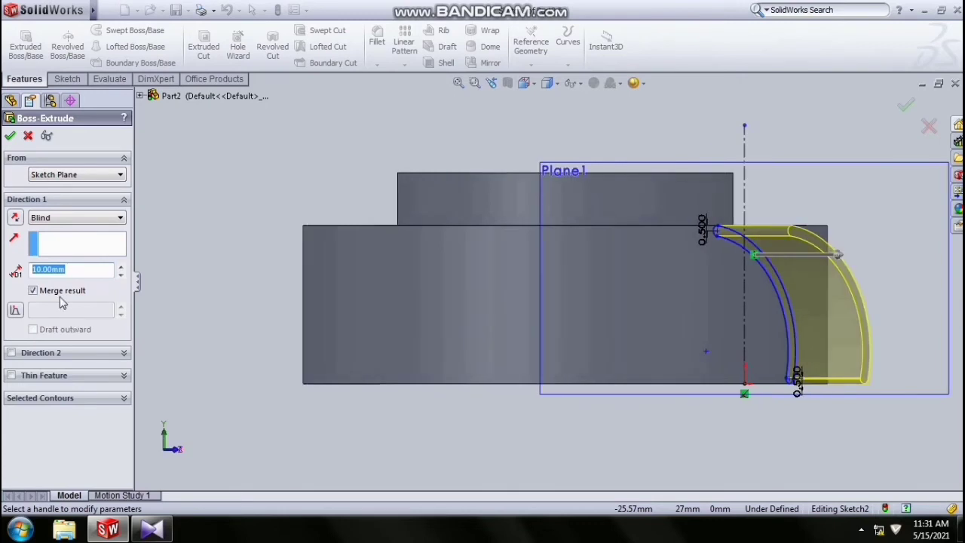
left_click(49, 269)
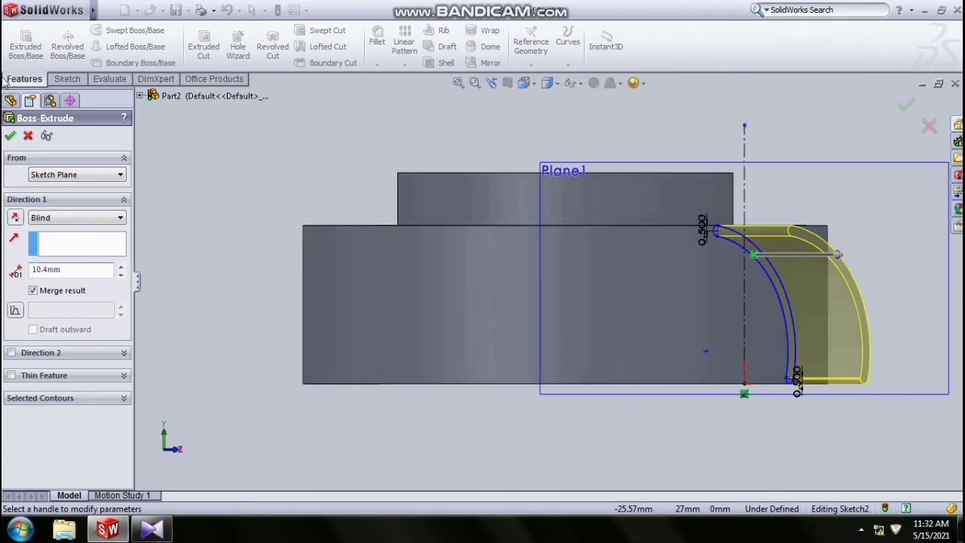
left_click(9, 136)
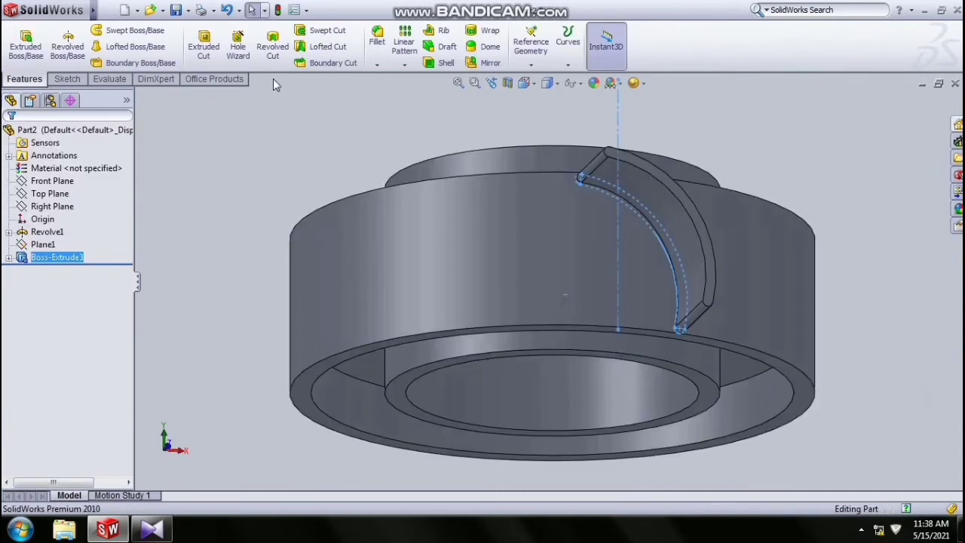
Step: Circular-pattern the extruded blade around the body's lower outer circular edge with 18 equally spaced instances over 360°
left_click(405, 64)
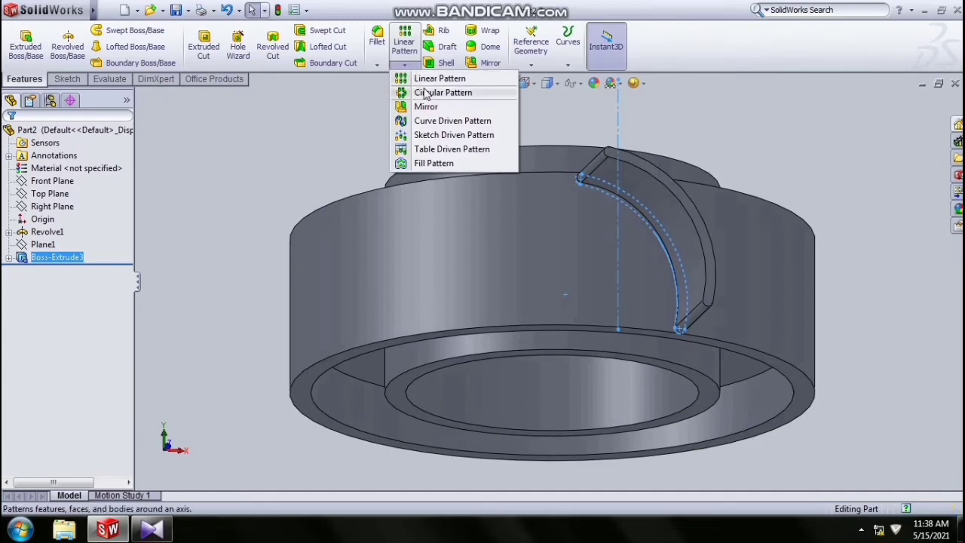
left_click(426, 92)
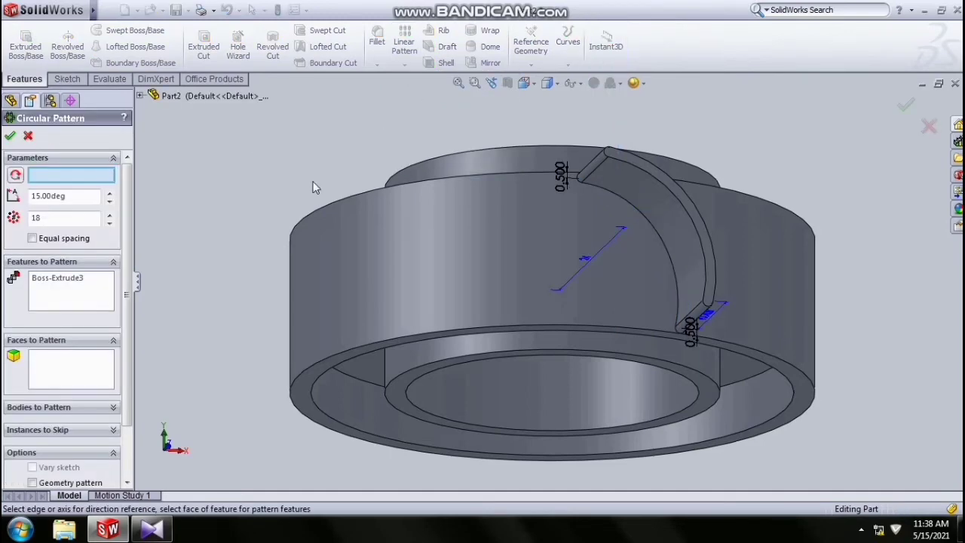
left_click(542, 323)
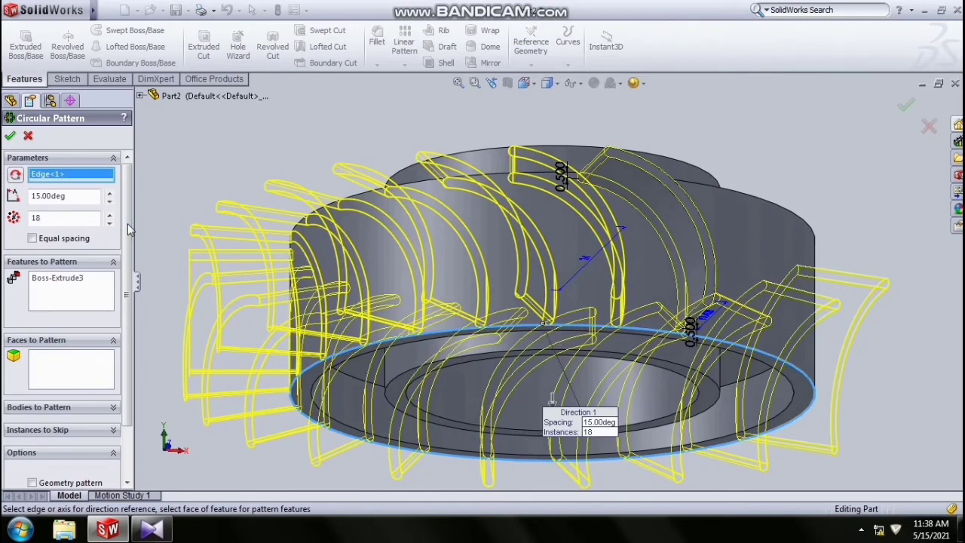
left_click(32, 238)
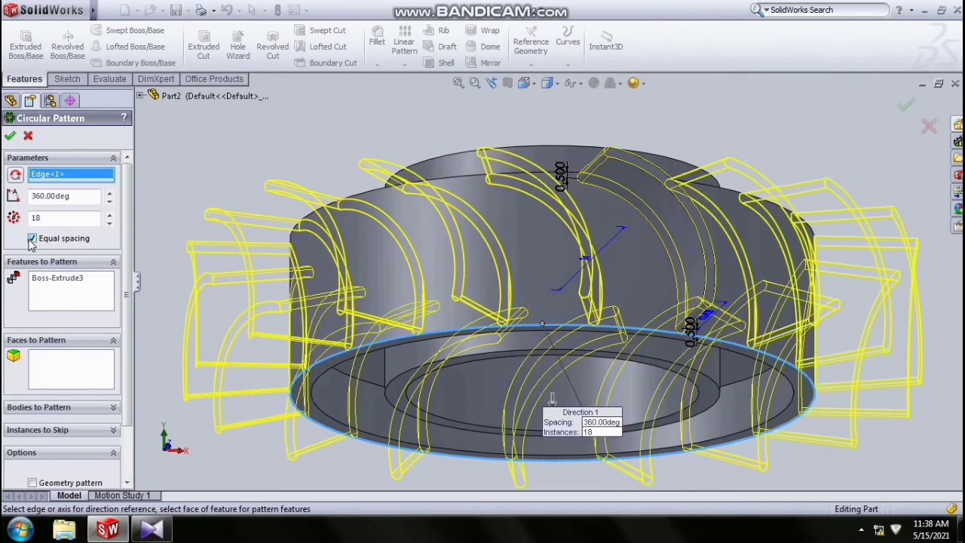
left_click(10, 136)
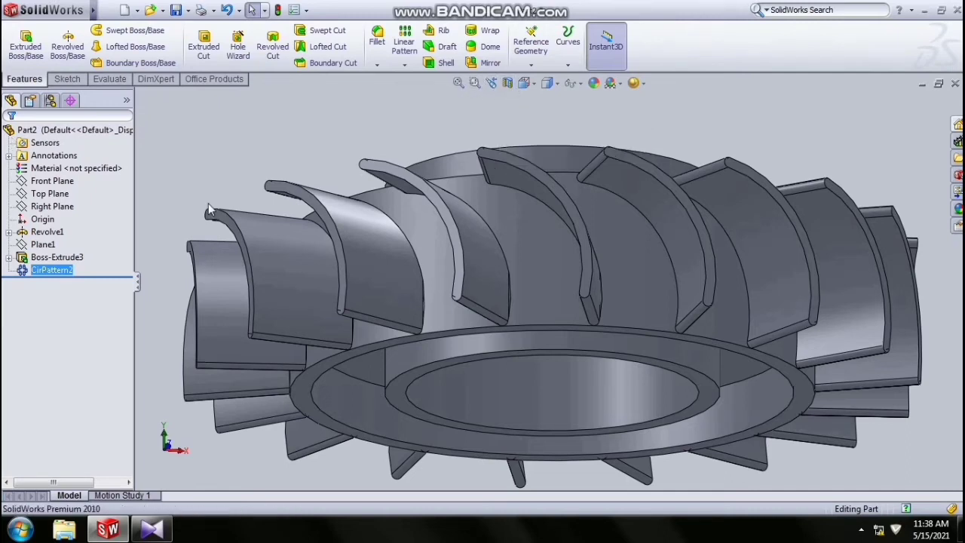
Step: Start a new sketch on the Right Plane, viewed normal to the plane
right_click(53, 211)
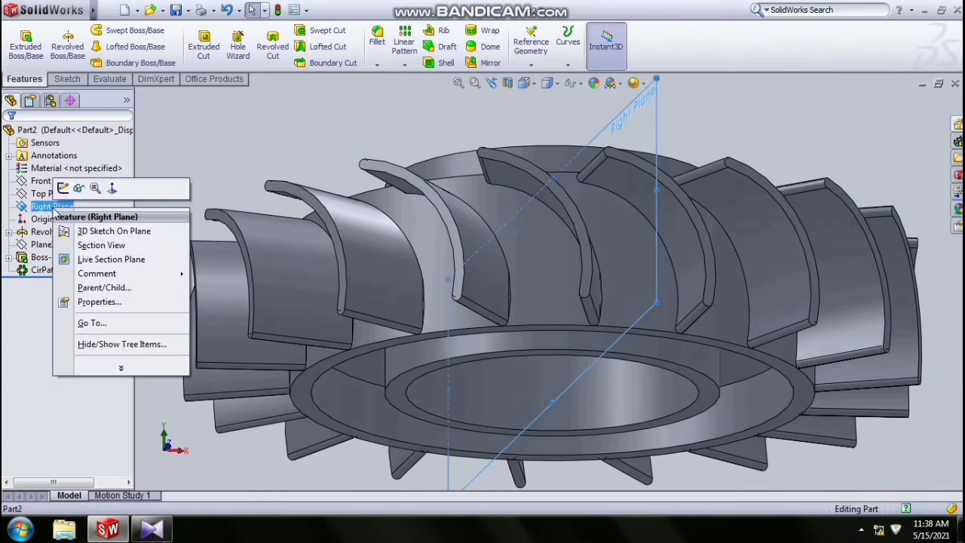
left_click(112, 188)
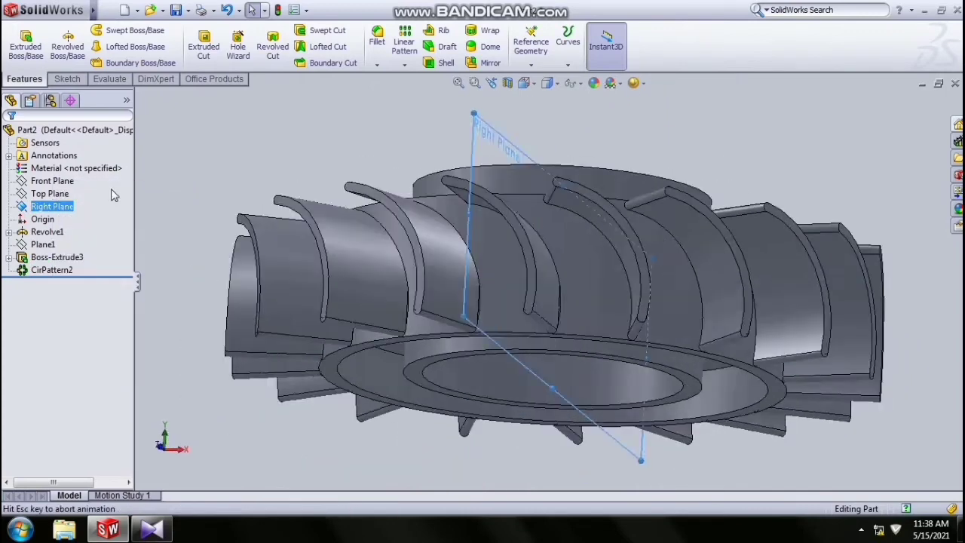
right_click(60, 209)
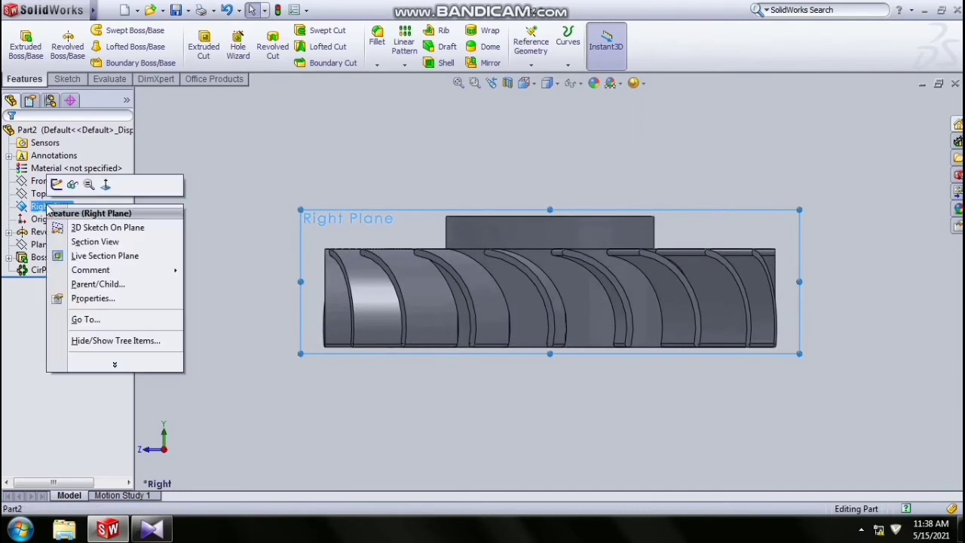
left_click(56, 185)
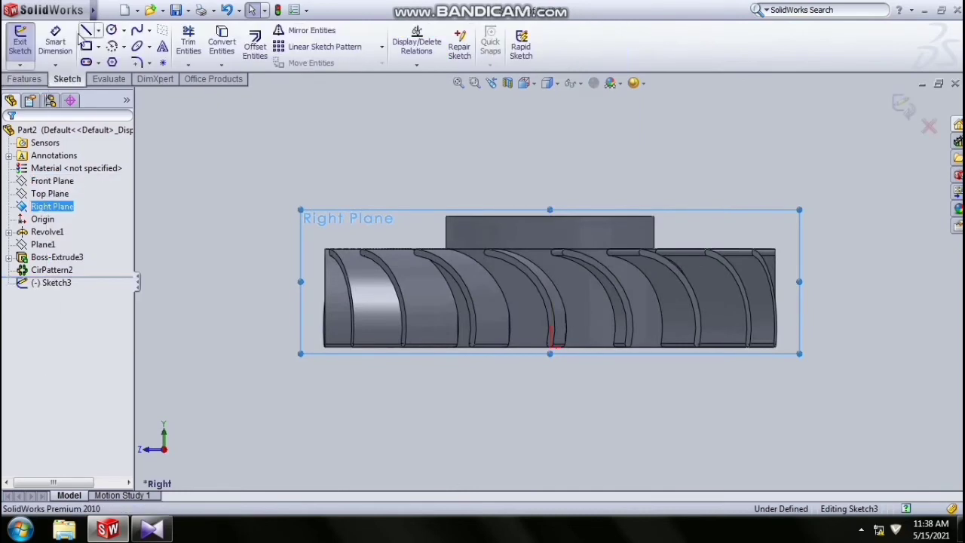
Step: Sketch a vertical centerline about 24 mm long upward from the origin as the wheel's axis
left_click(132, 10)
left_click(98, 31)
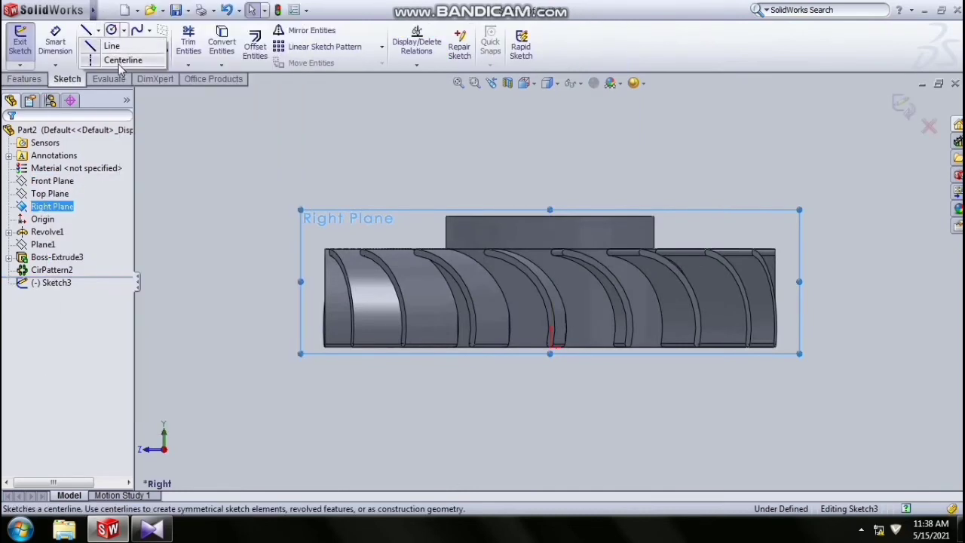
left_click(122, 59)
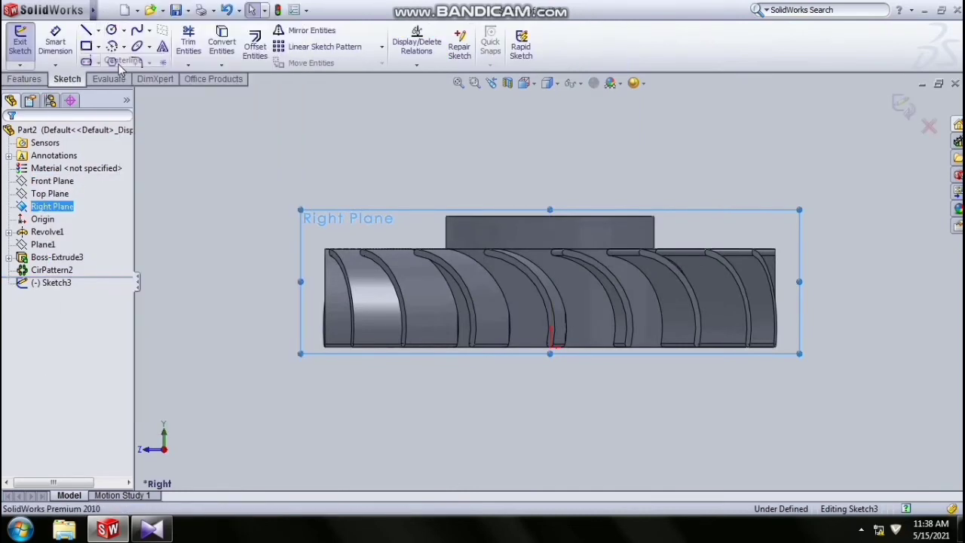
left_click(551, 345)
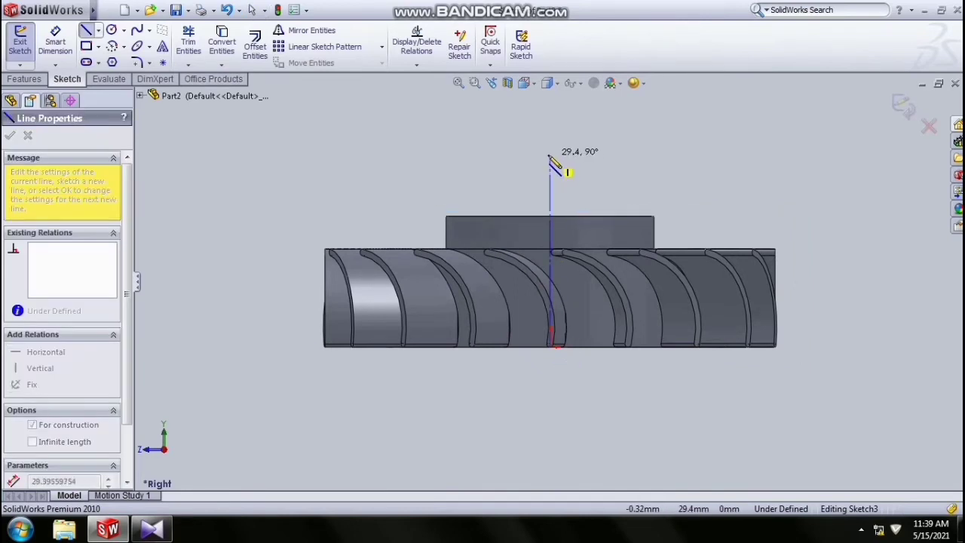
left_click(551, 190)
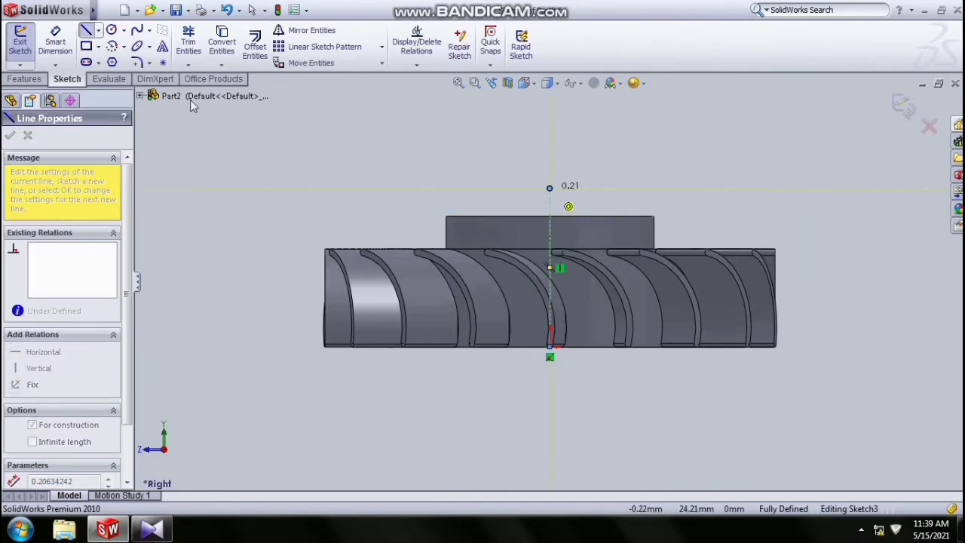
Step: Sketch a vertical line about 30 mm long downward from the wheel body's upper edge, near its outer rim
left_click(100, 31)
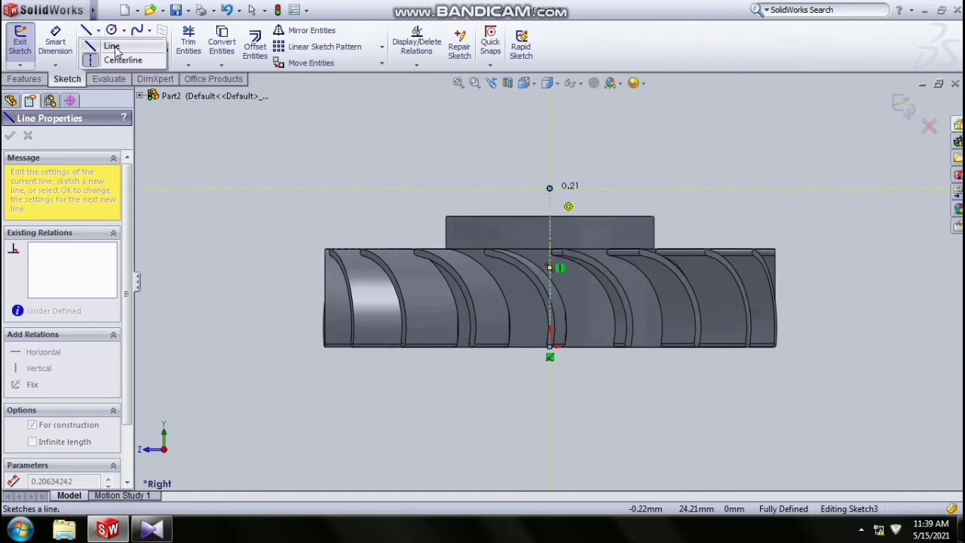
left_click(113, 47)
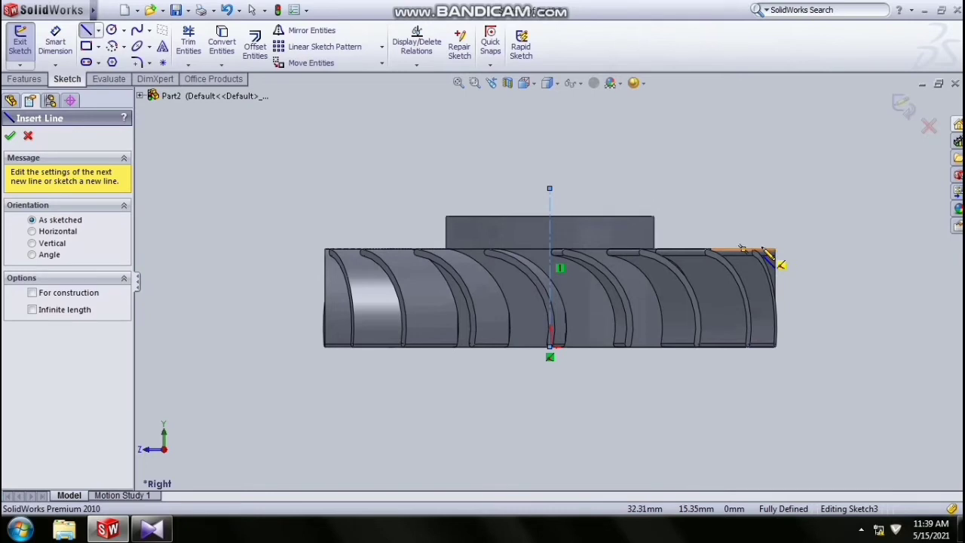
left_click(762, 250)
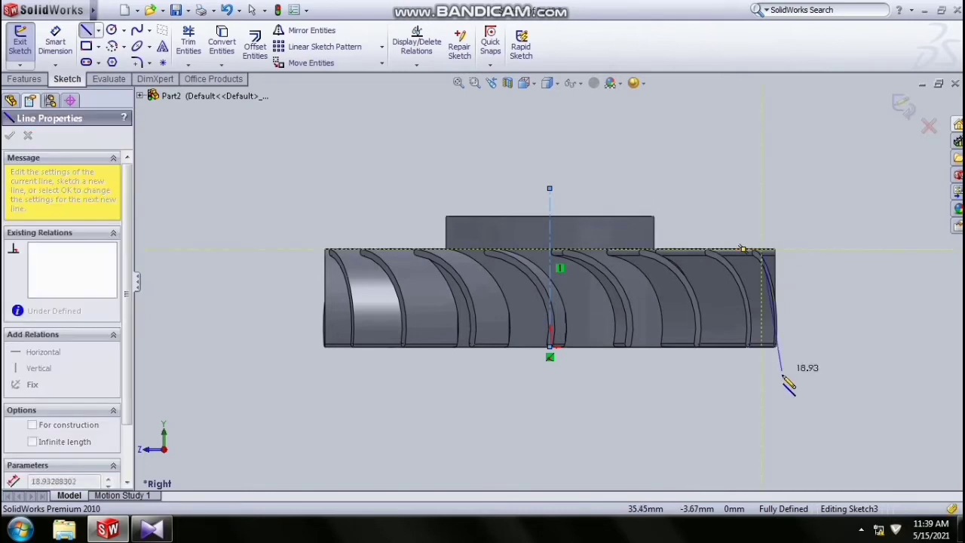
left_click(761, 447)
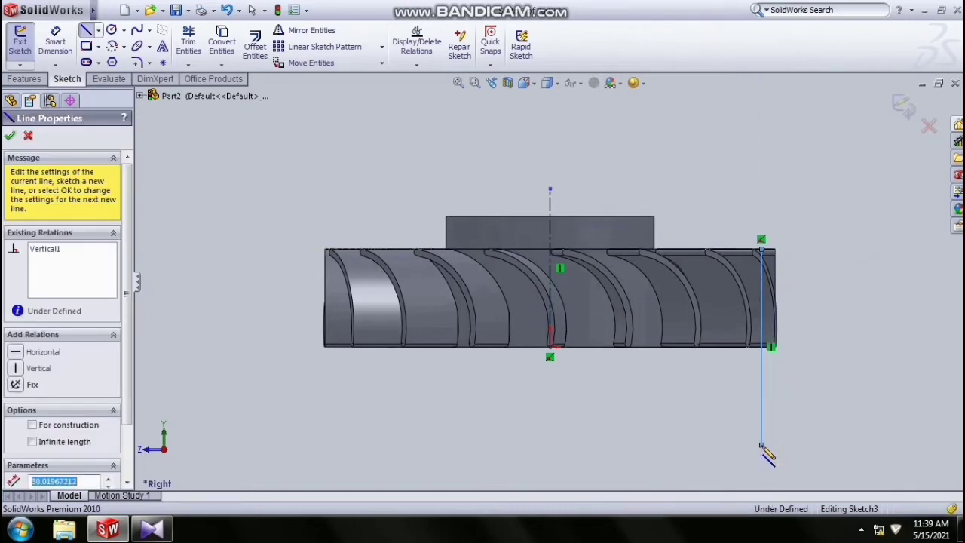
Step: Dimension the distance between the centerline and the vertical line near the rim as 33.9 mm
left_click(55, 43)
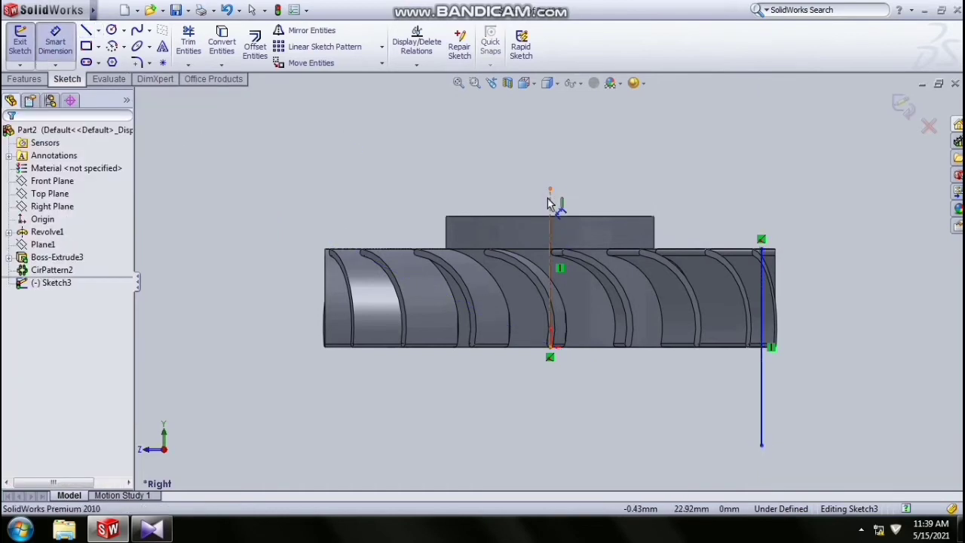
left_click(549, 203)
left_click(761, 376)
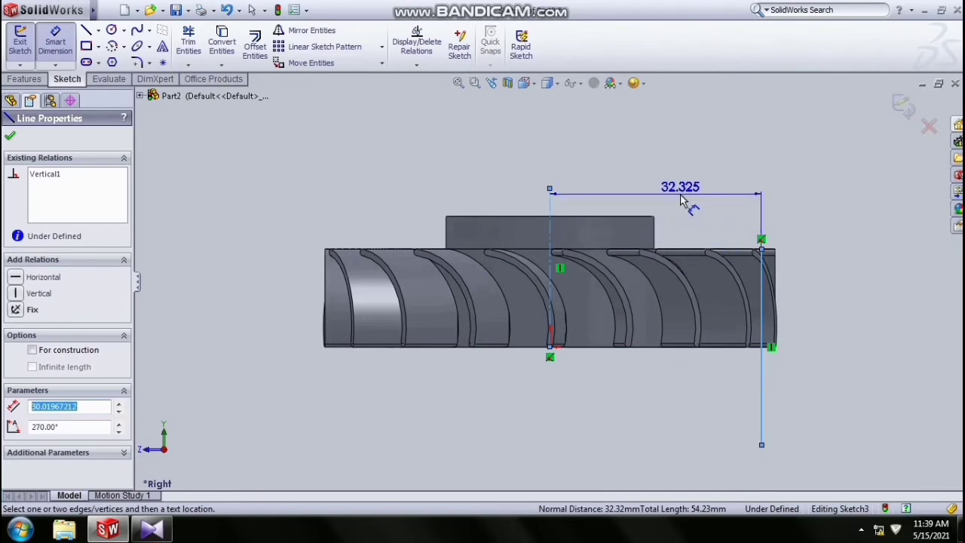
left_click(680, 197)
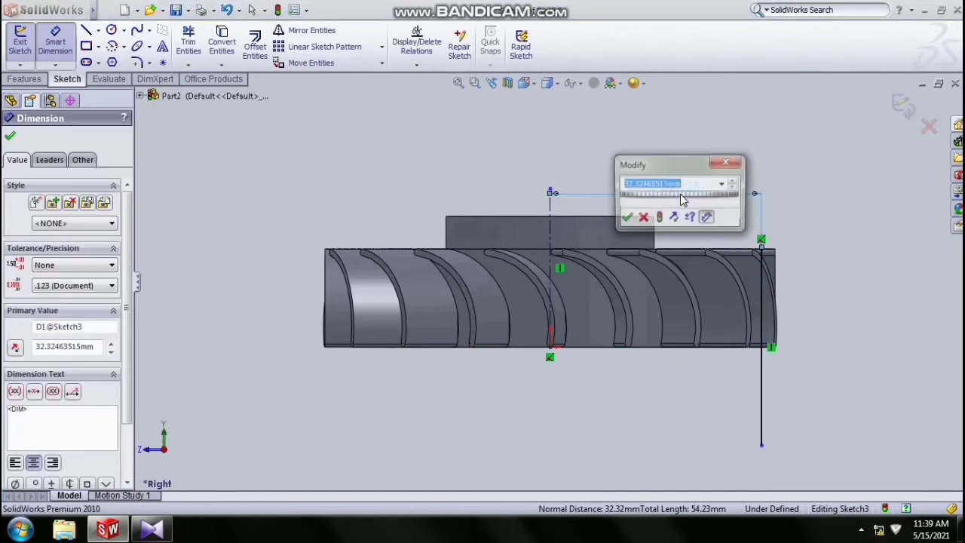
type("33.9")
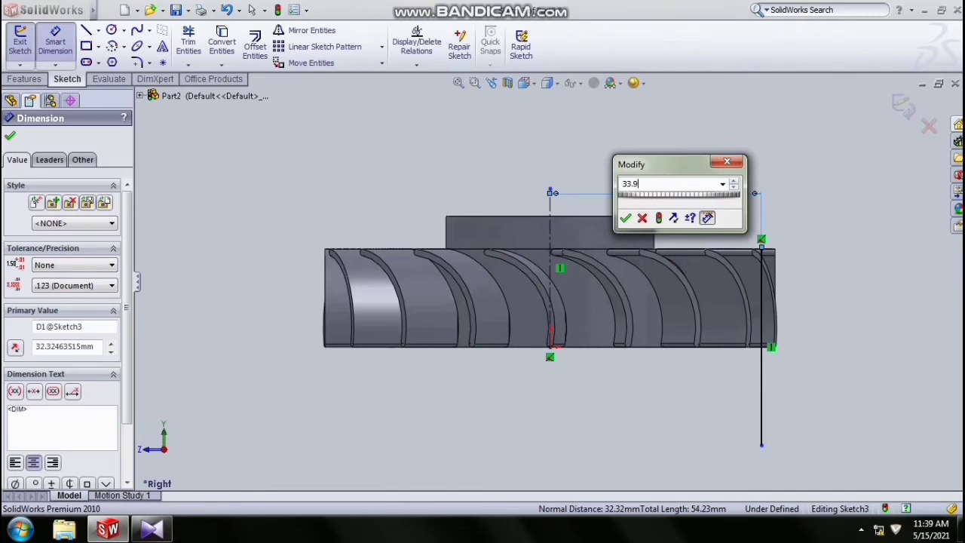
key("Return")
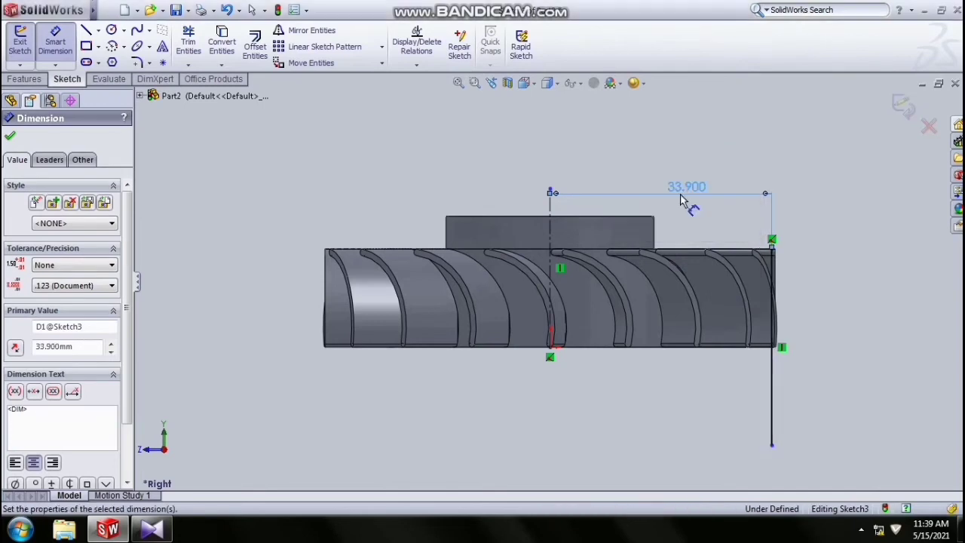
Step: Dimension the vertical line near the rim to a length of 38 mm
left_click(772, 393)
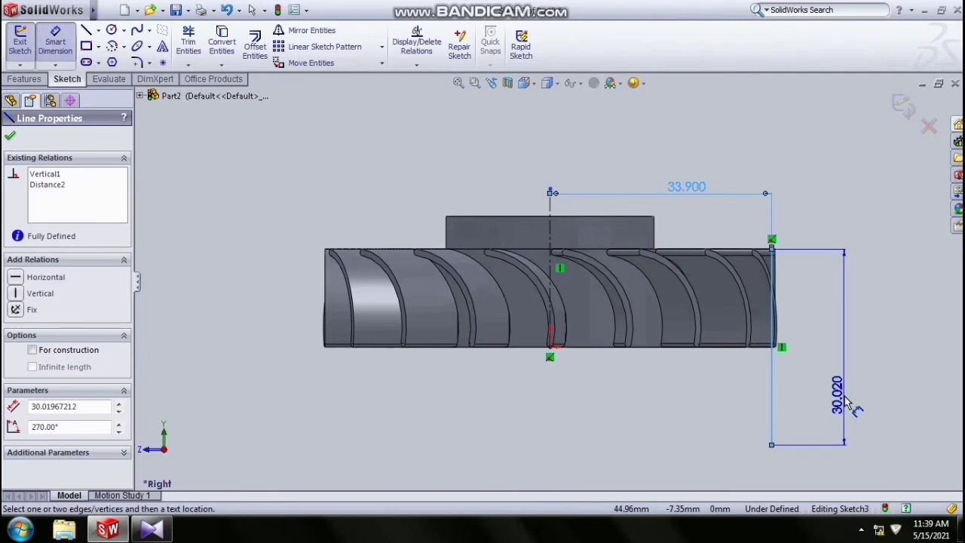
left_click(846, 403)
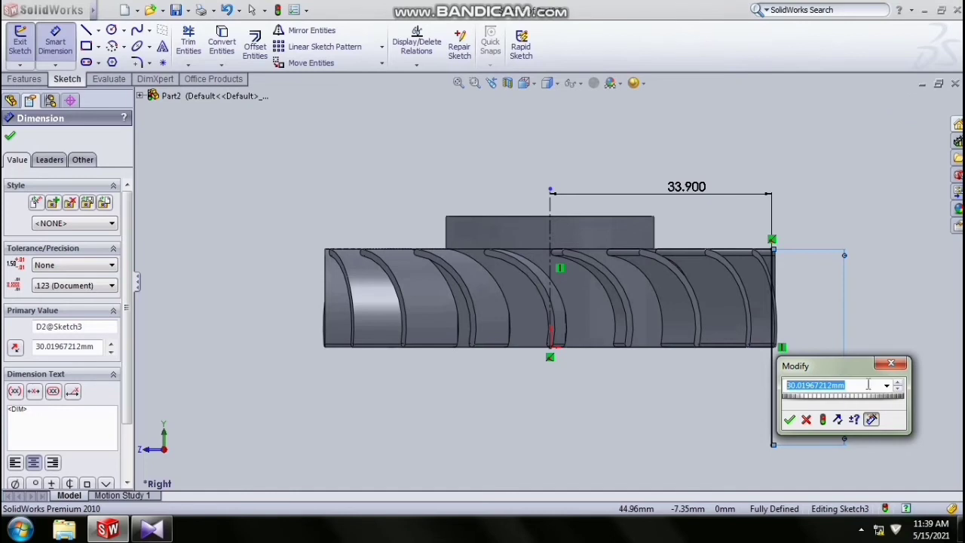
key("BackSpace")
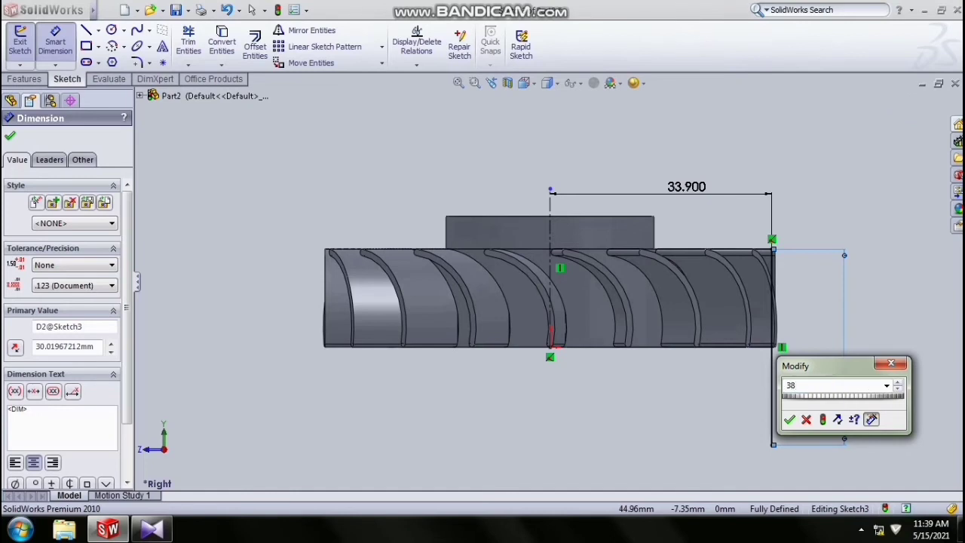
key("Return")
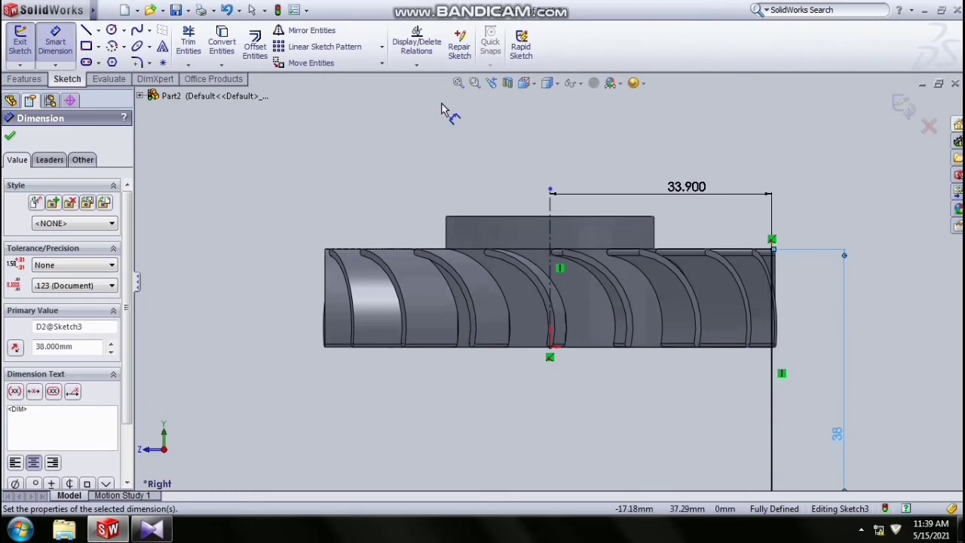
left_click(458, 84)
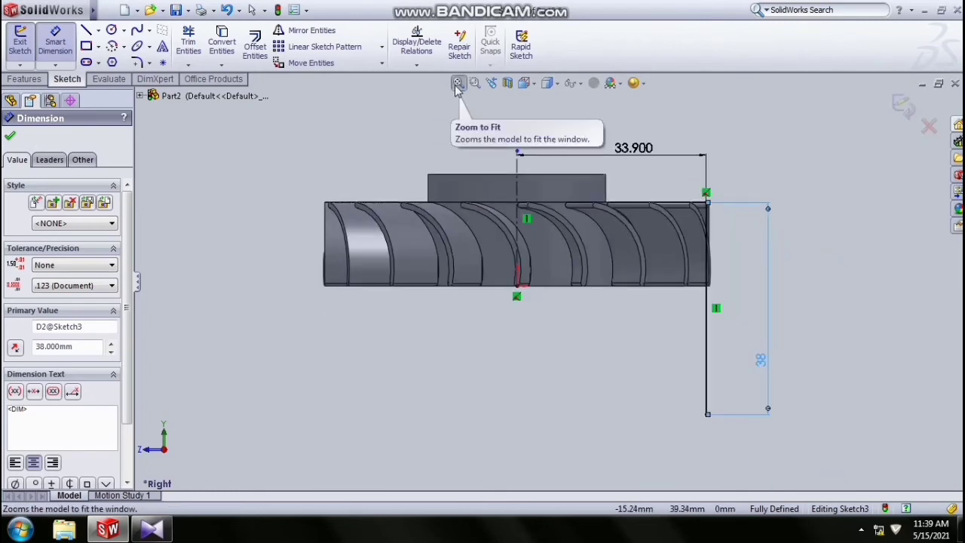
Step: Offset the 38 mm vertical line by 2 mm in one direction only, away from the wheel's axis
left_click(255, 45)
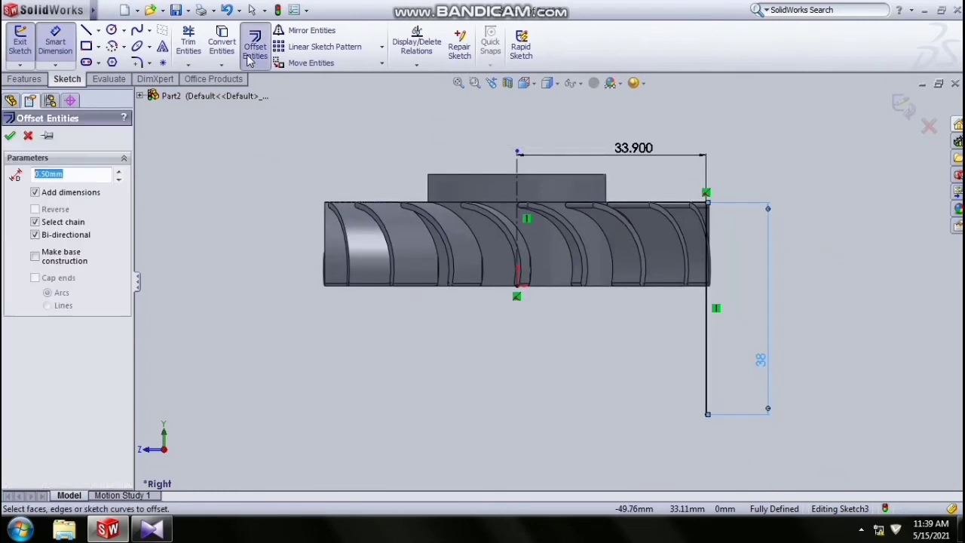
left_click(707, 386)
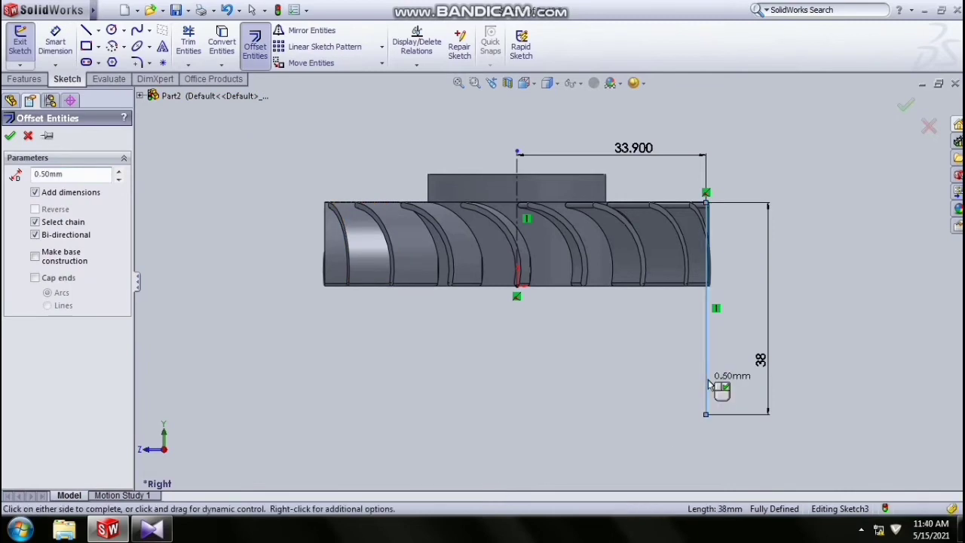
left_click(36, 235)
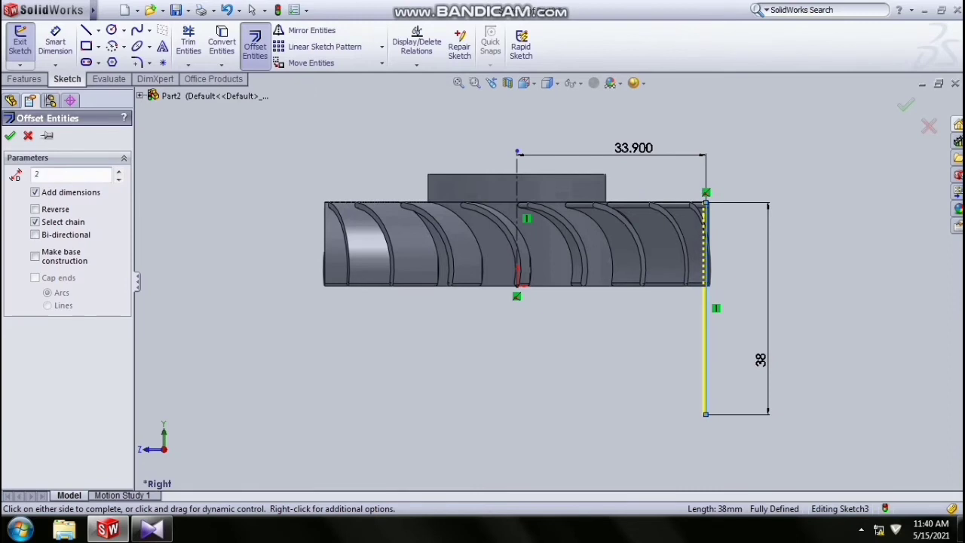
type("2")
key("Return")
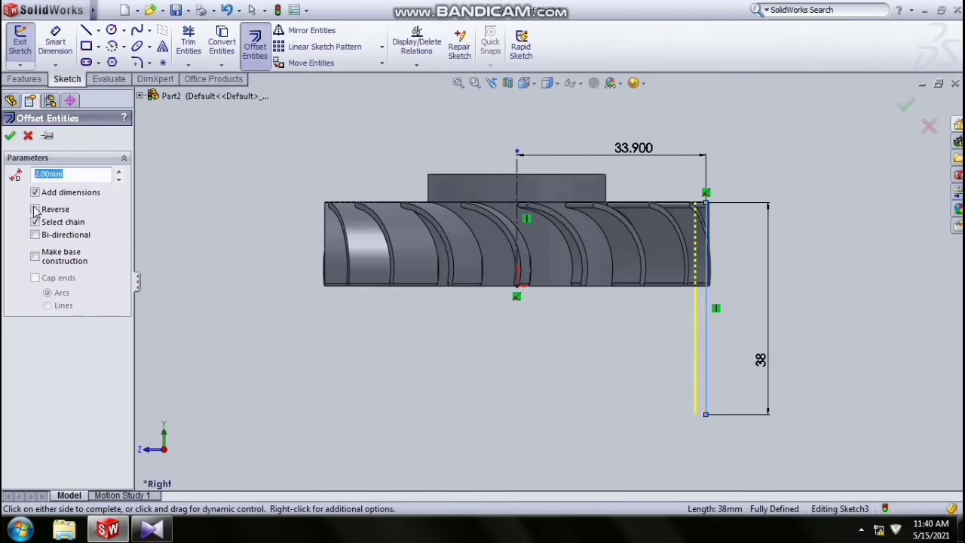
left_click(35, 210)
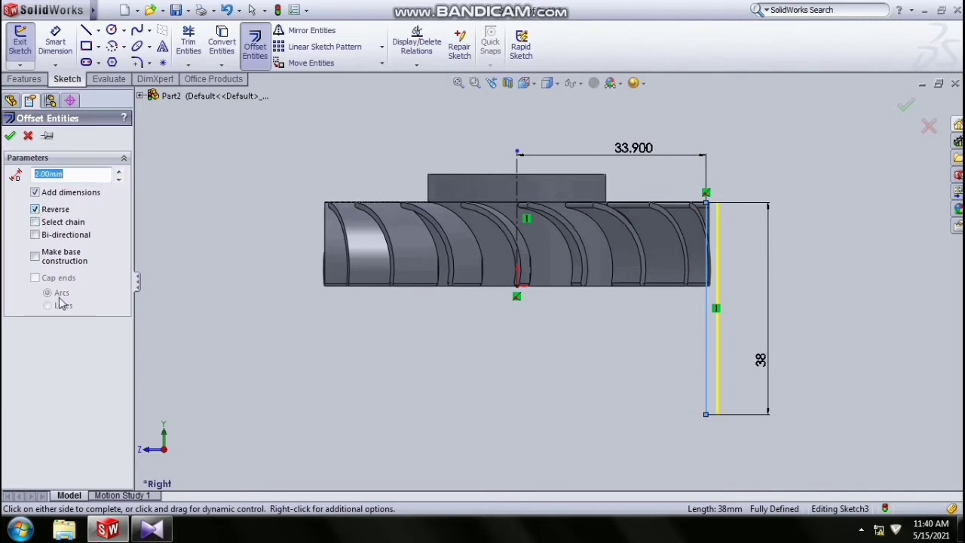
left_click(11, 137)
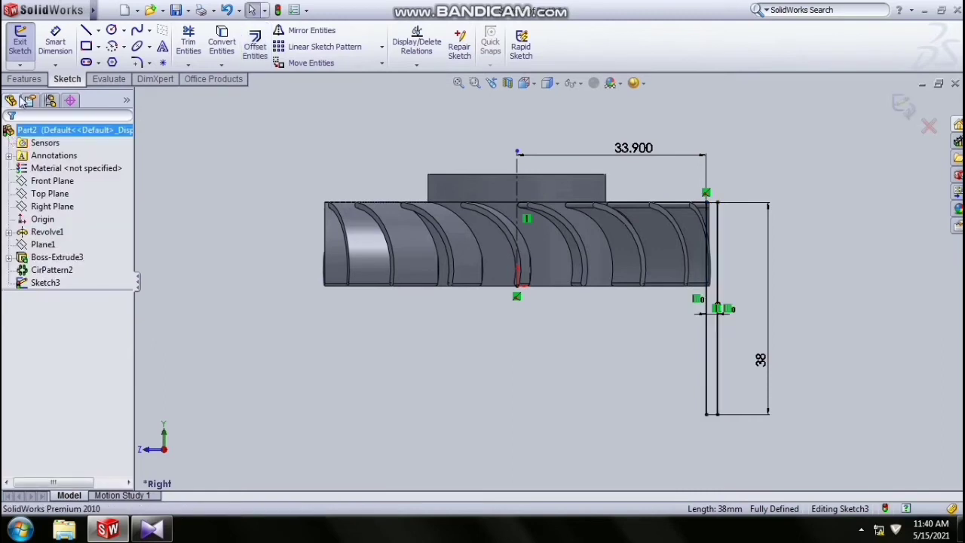
Step: Close the upper end of the two parallel vertical lines with a horizontal line between their upper endpoints
left_click(107, 10)
left_click(474, 82)
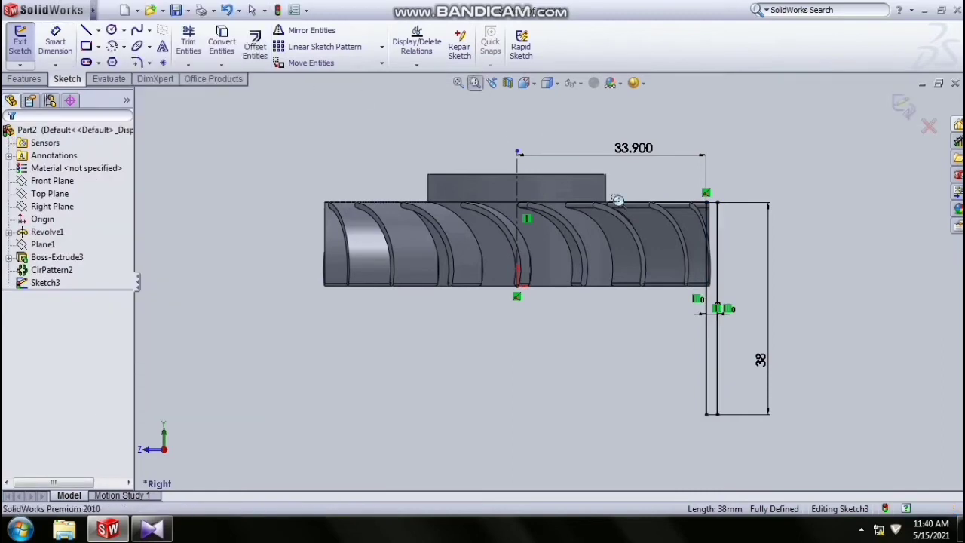
left_click_drag(671, 170, 740, 234)
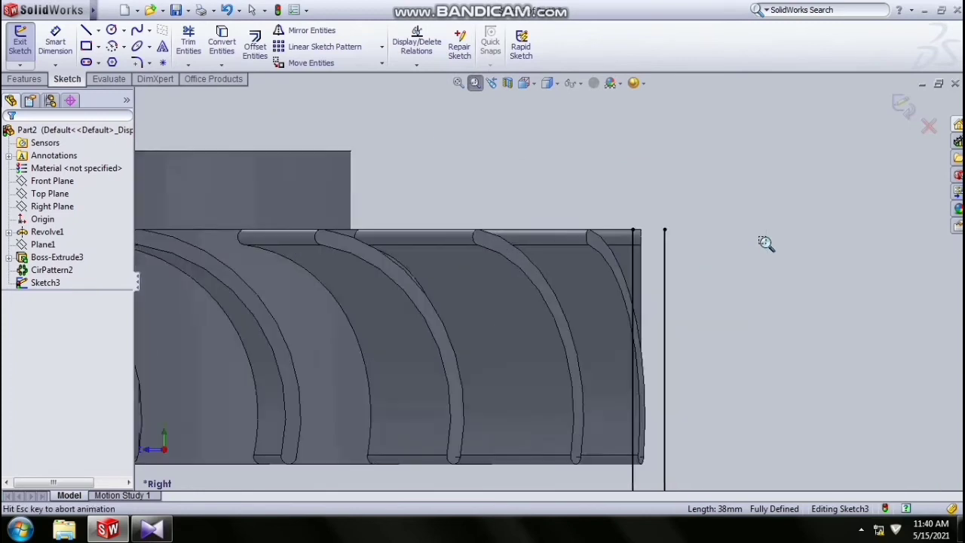
left_click(89, 30)
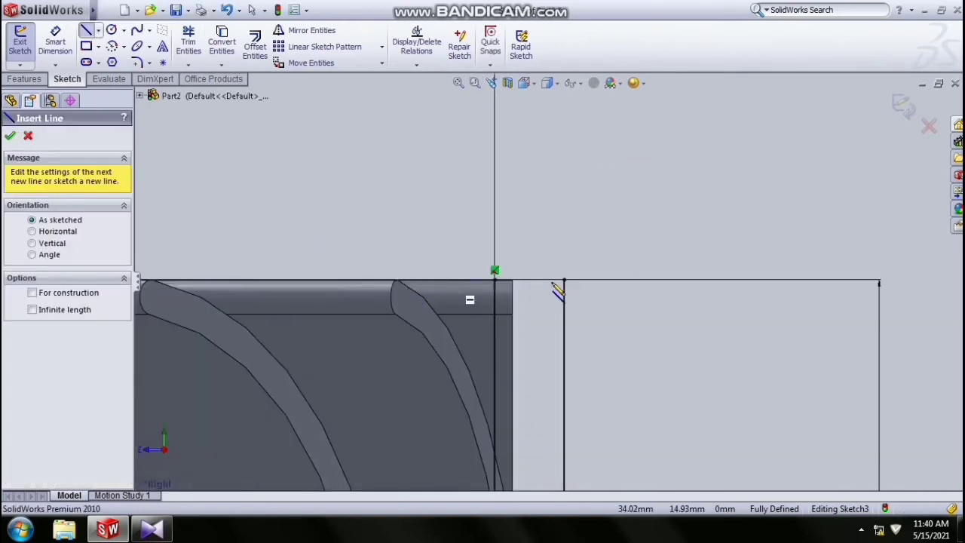
left_click(495, 279)
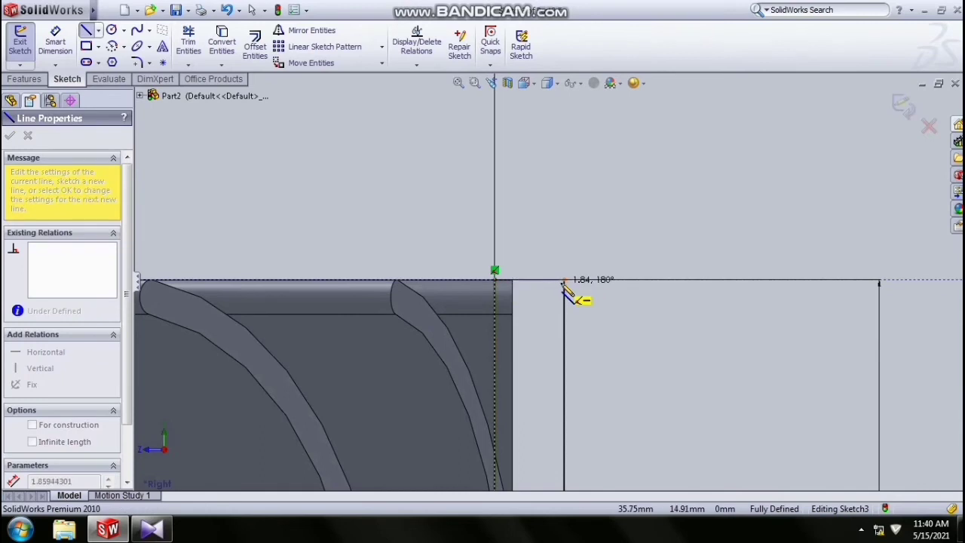
left_click(565, 281)
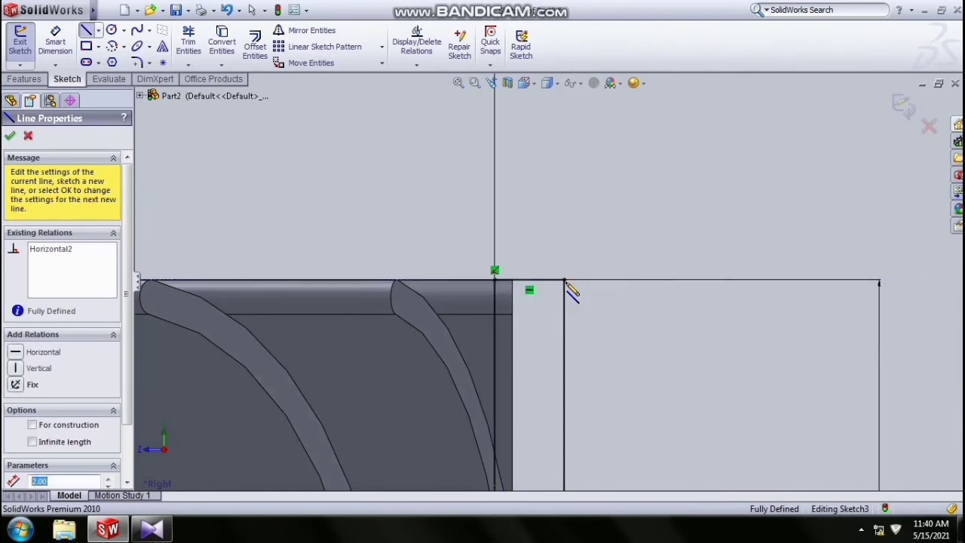
left_click(491, 83)
Step: Close the lower end of the thin wall profile with a horizontal line joining the two lower endpoints
left_click(474, 83)
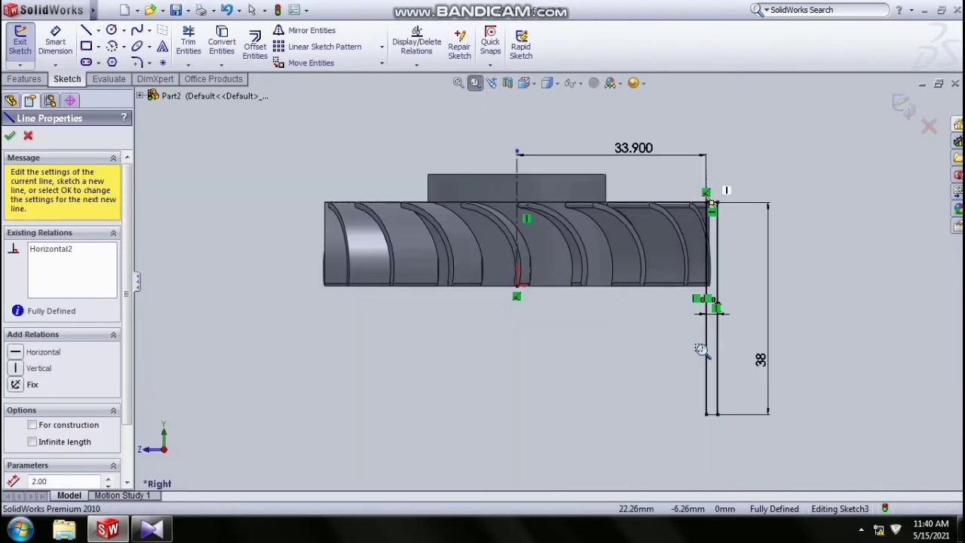
left_click_drag(688, 382, 754, 439)
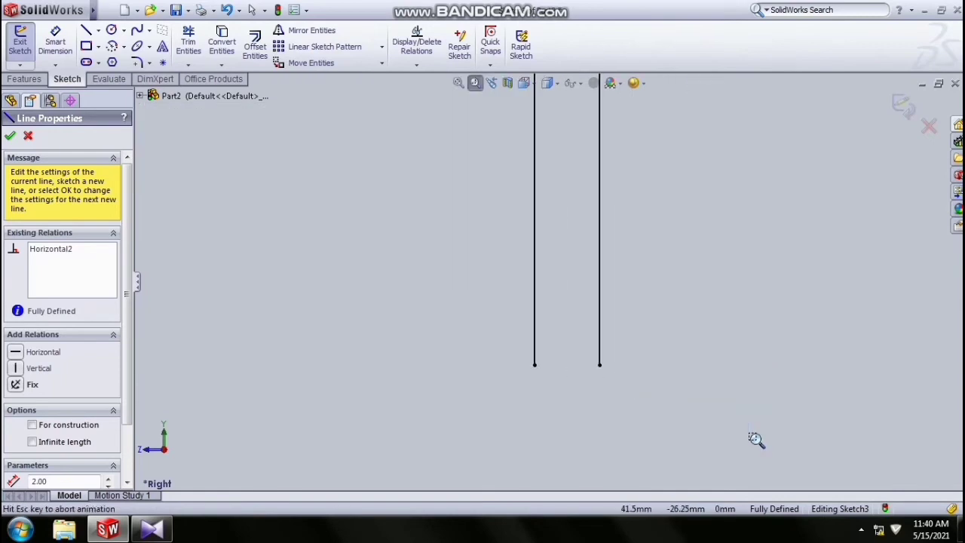
left_click(86, 30)
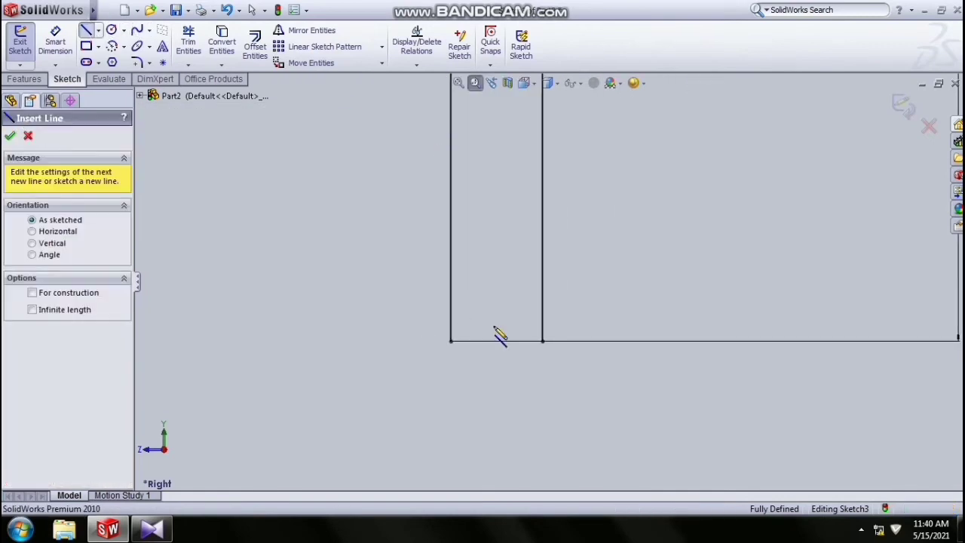
left_click(451, 341)
left_click(542, 341)
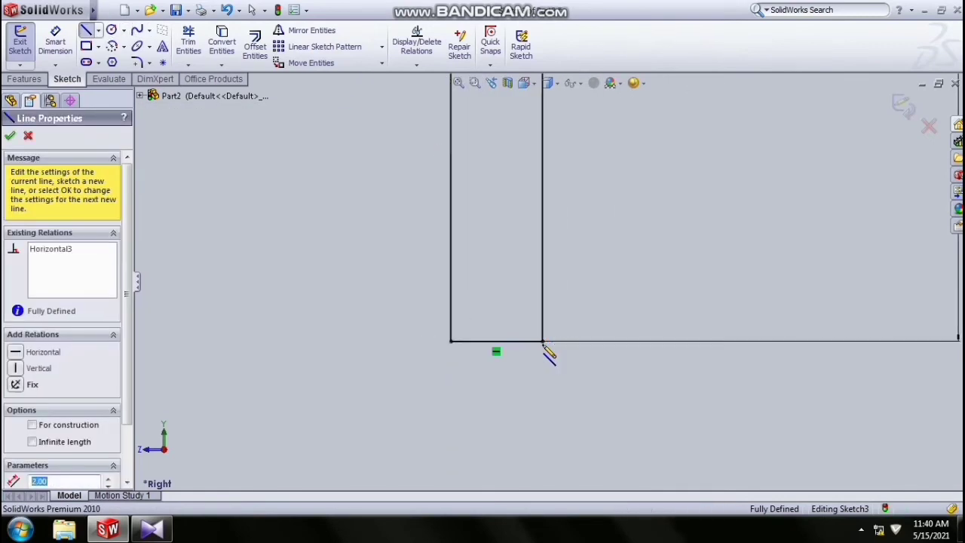
left_click(459, 83)
Step: Sketch an outward flange outline about 6.7 mm wide and 3.4 mm high with three lines on the outer side of the wall's lower part
left_click(474, 83)
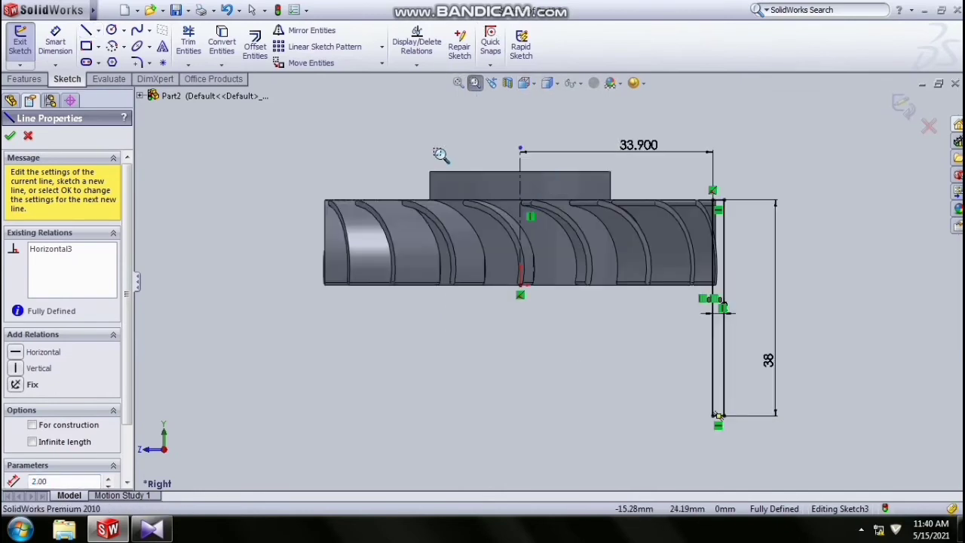
left_click(89, 31)
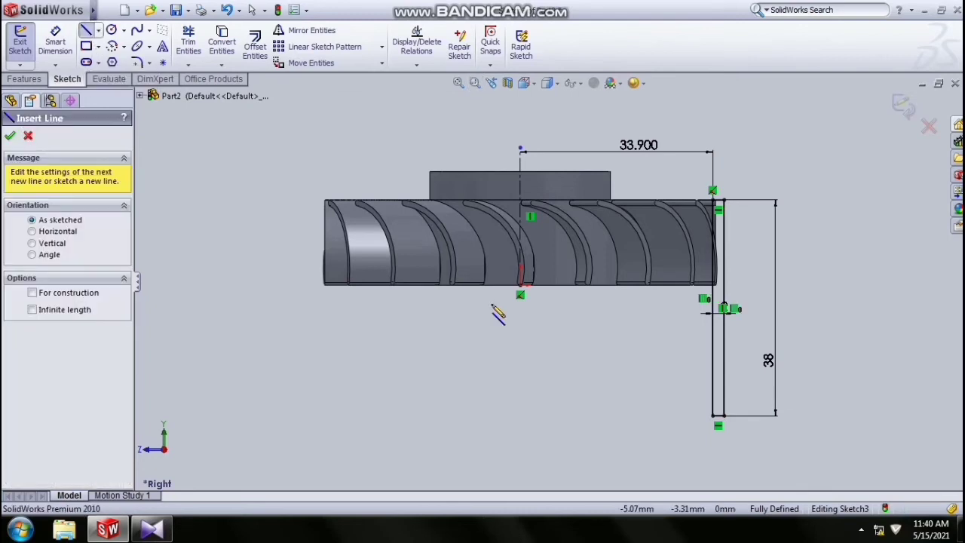
left_click(475, 83)
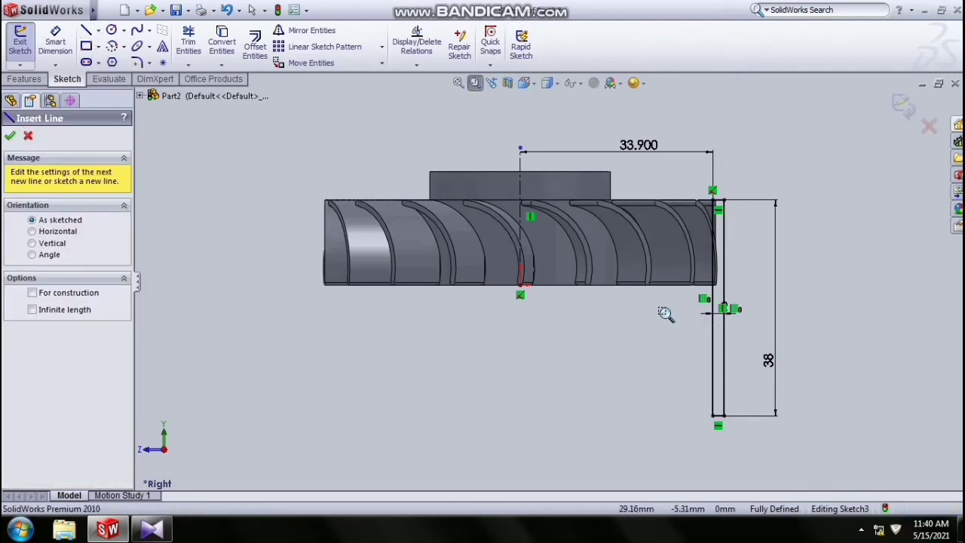
left_click_drag(659, 308, 817, 469)
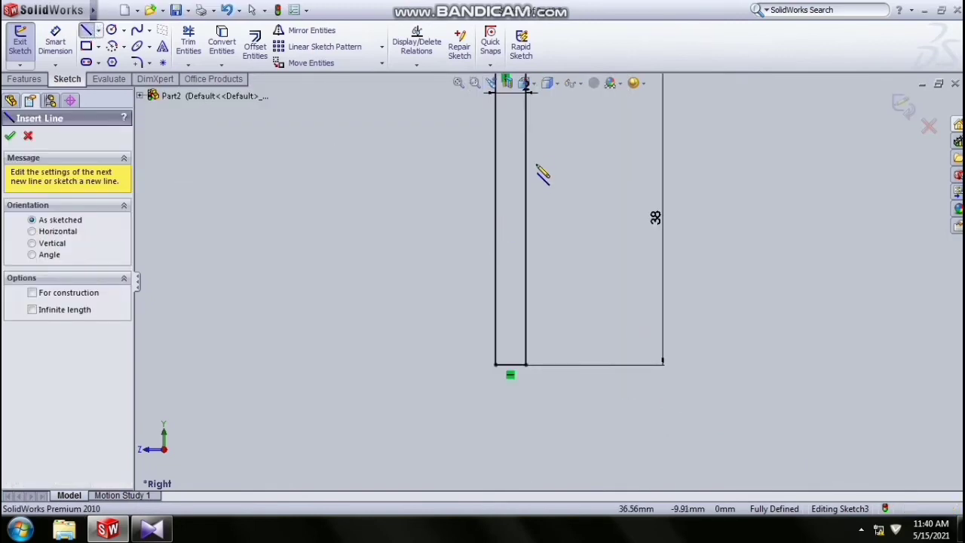
left_click(525, 156)
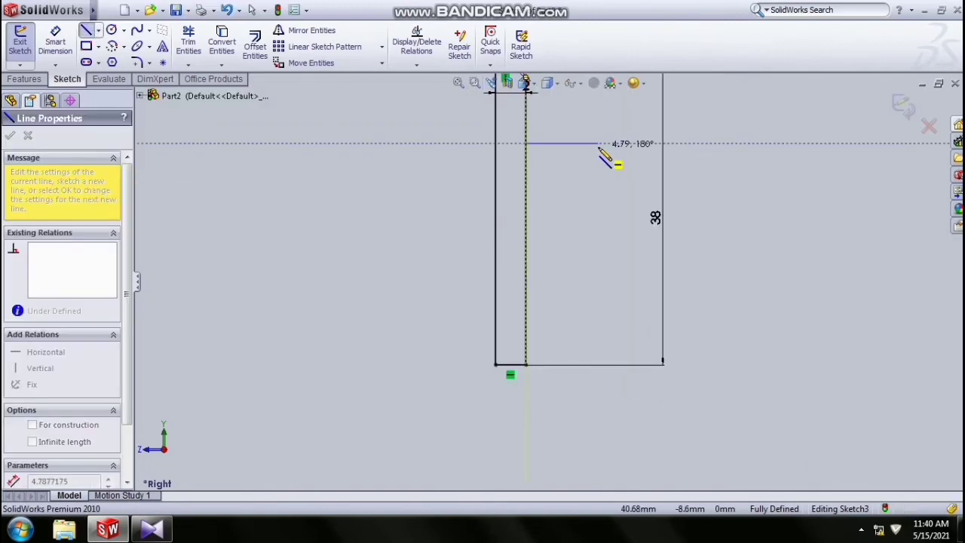
left_click(626, 143)
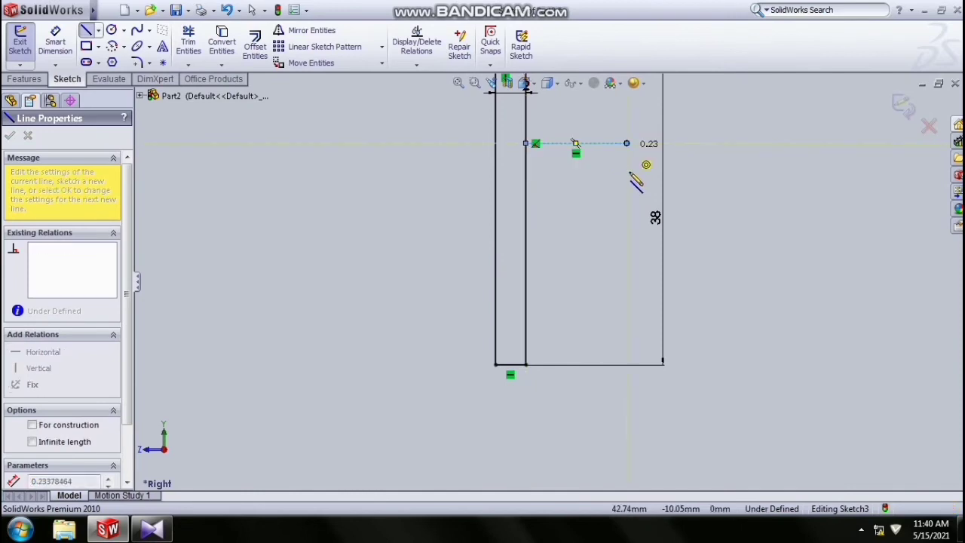
left_click(627, 194)
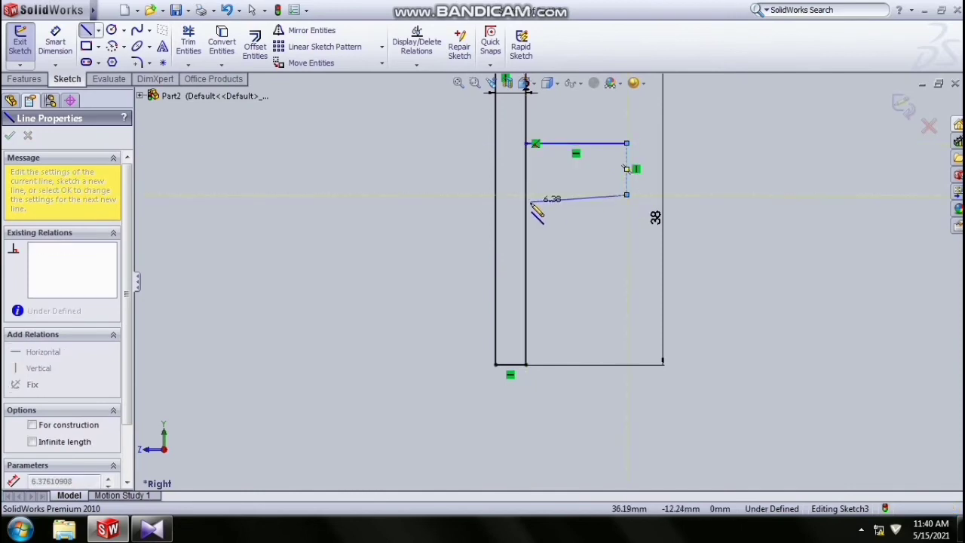
left_click(526, 195)
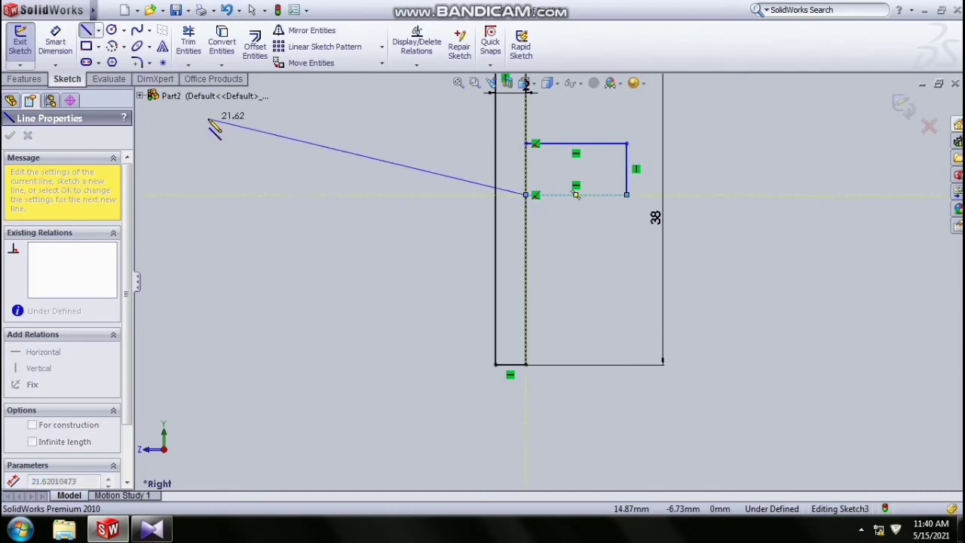
Step: Dimension the flange outline to 6 mm wide and 4 mm high
left_click(55, 45)
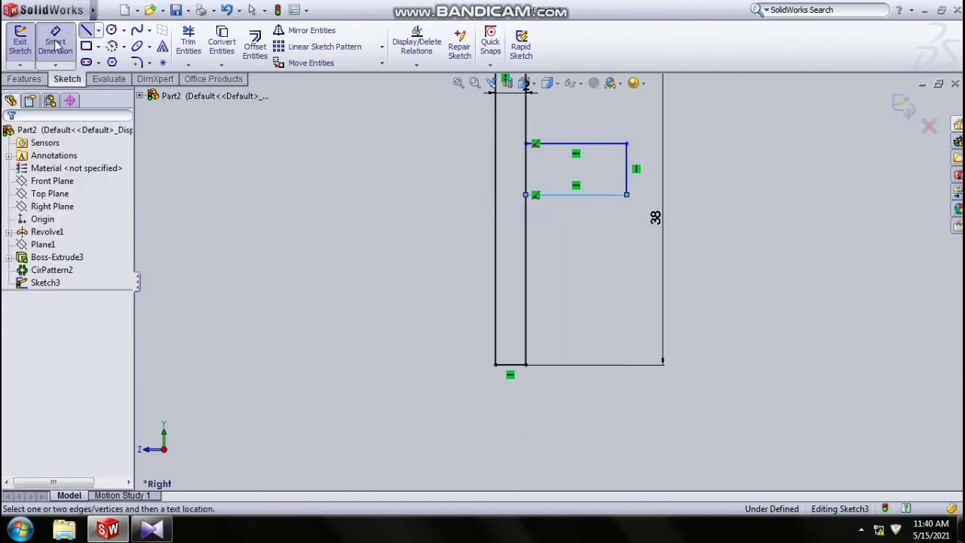
left_click(602, 144)
left_click(577, 121)
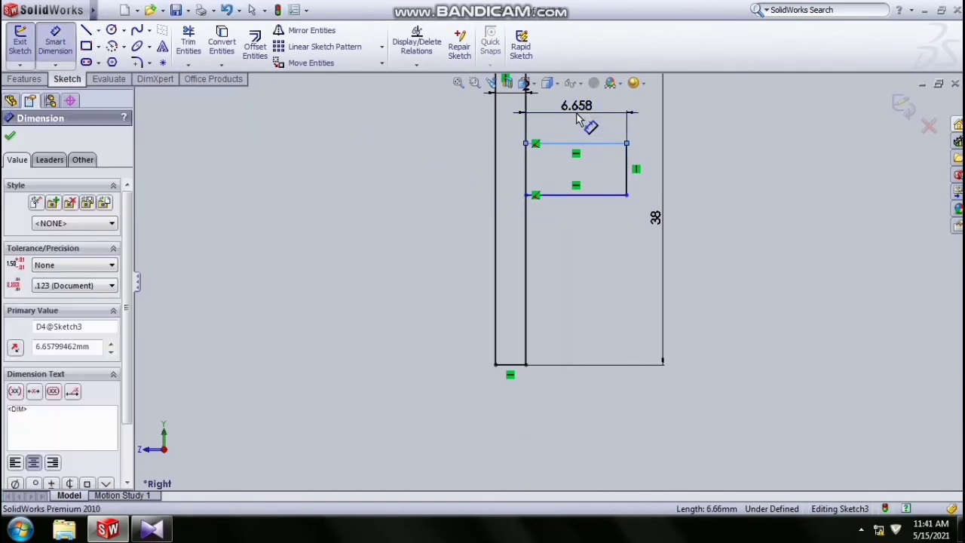
type("6")
key("Return")
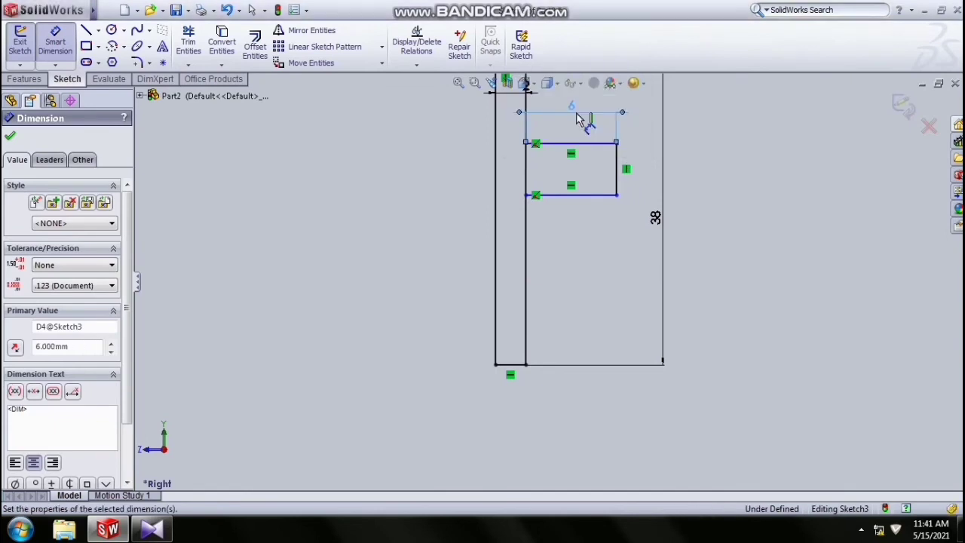
left_click(616, 185)
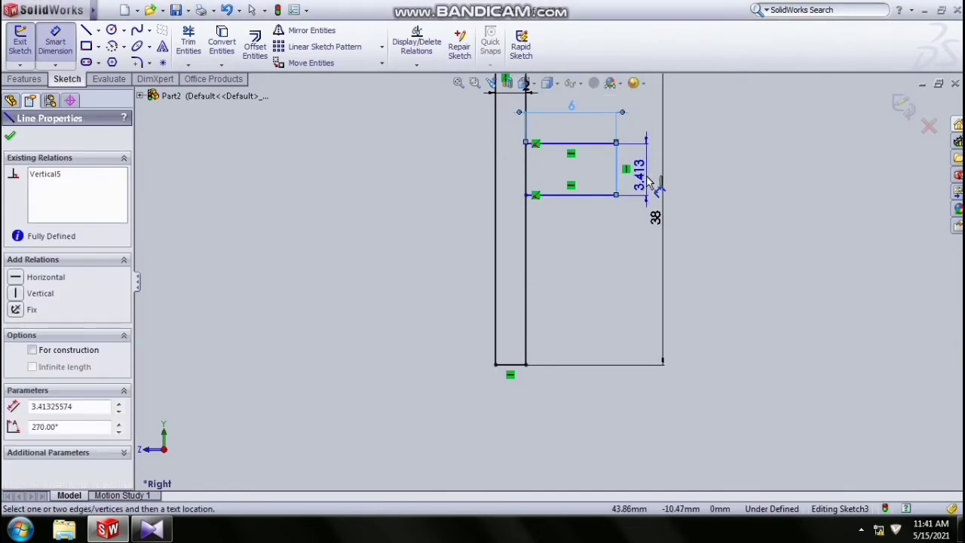
left_click(649, 182)
type("4")
key("Return")
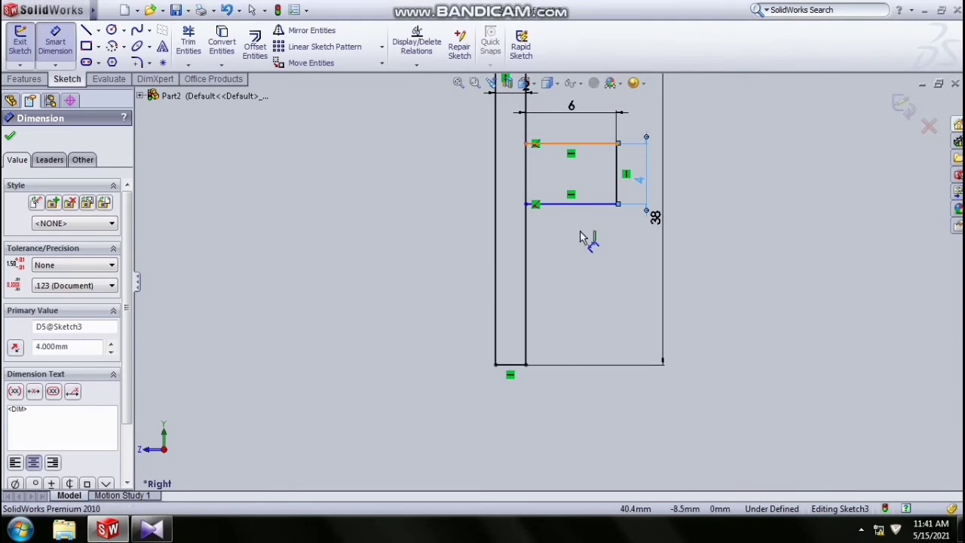
Step: Dimension the distance from the flange's upper edge to the wall's bottom line as 14 mm
left_click(525, 365)
left_click(512, 367)
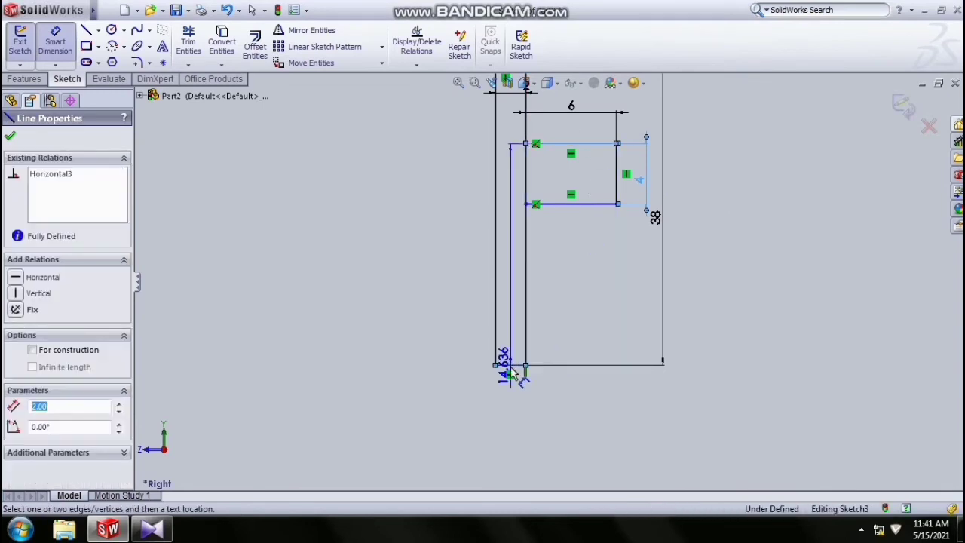
left_click(803, 325)
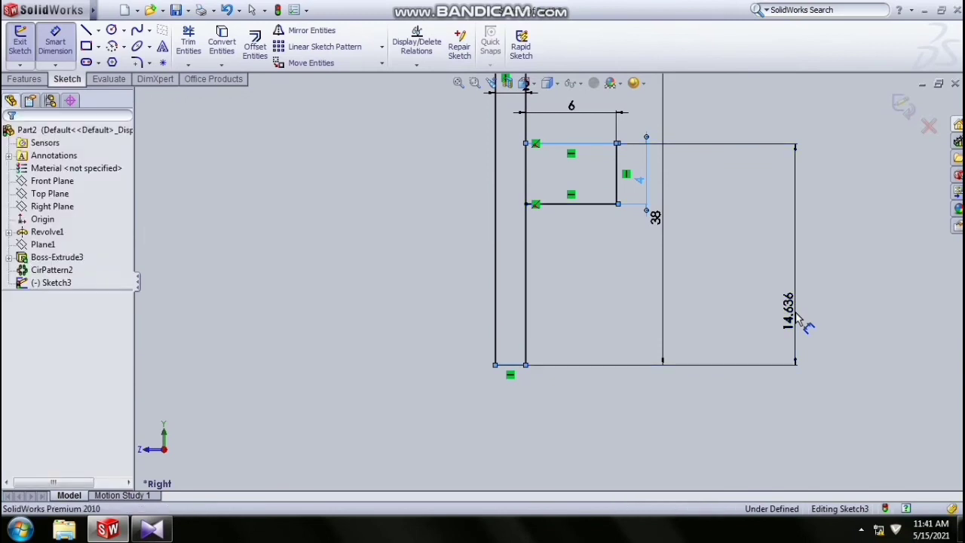
type("14")
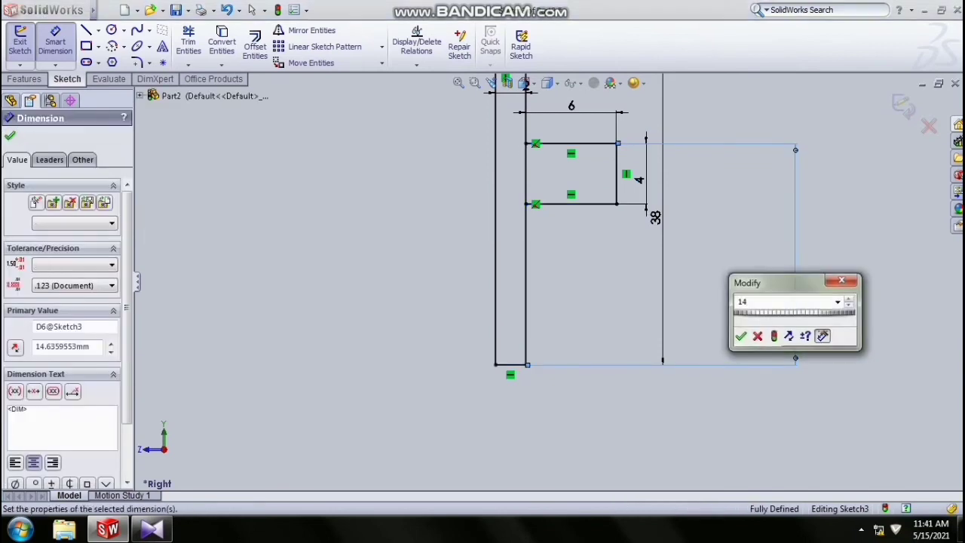
key("Return")
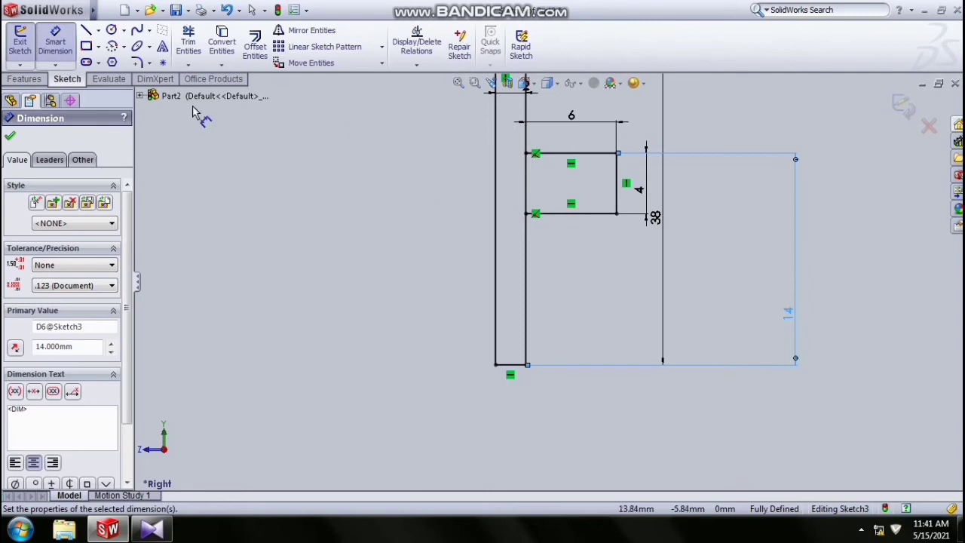
Step: Trim away the outer wall line segment between the flange's upper and lower edges to leave one continuous profile
left_click(188, 42)
left_click_drag(519, 169, 547, 177)
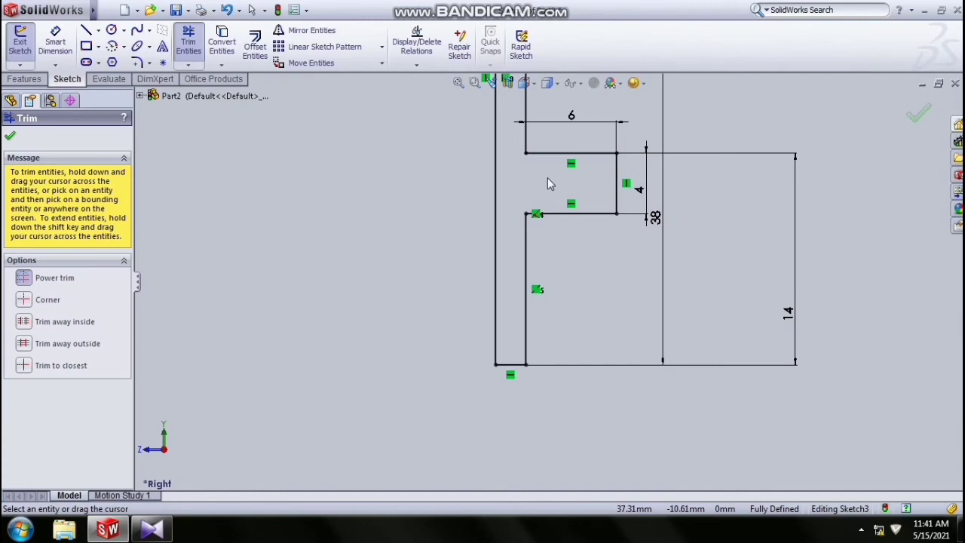
left_click(457, 83)
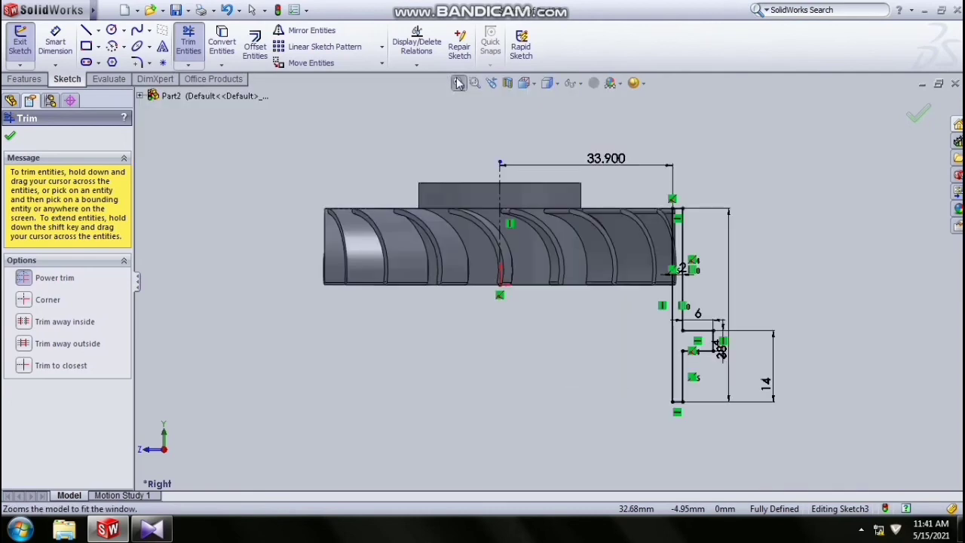
left_click(11, 137)
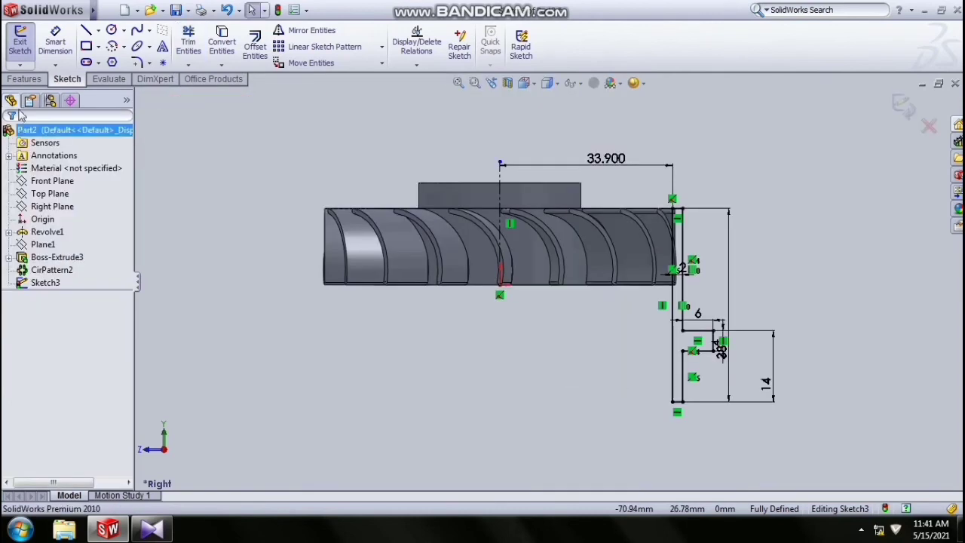
Step: Revolve the flanged wall profile 360 degrees around the vertical centerline, merged with the wheel
left_click(31, 79)
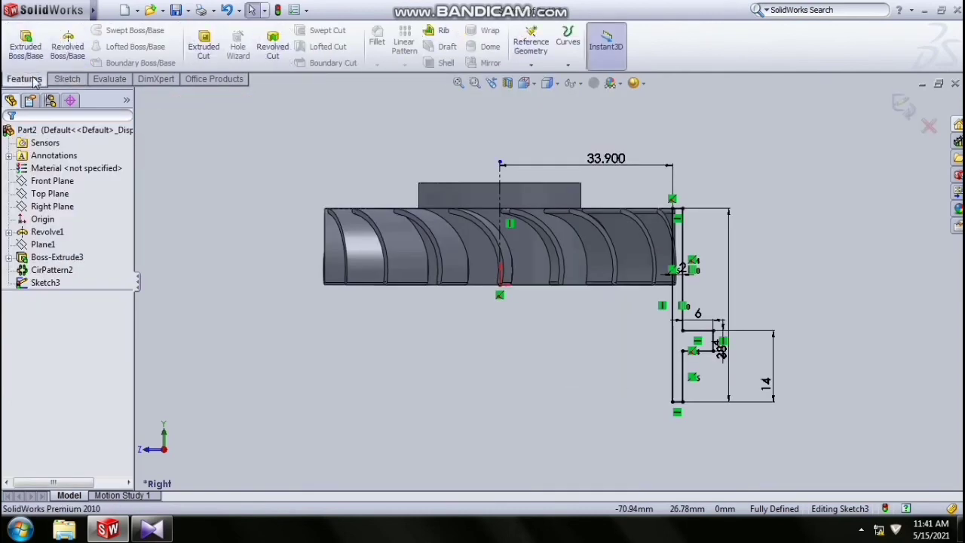
left_click(54, 56)
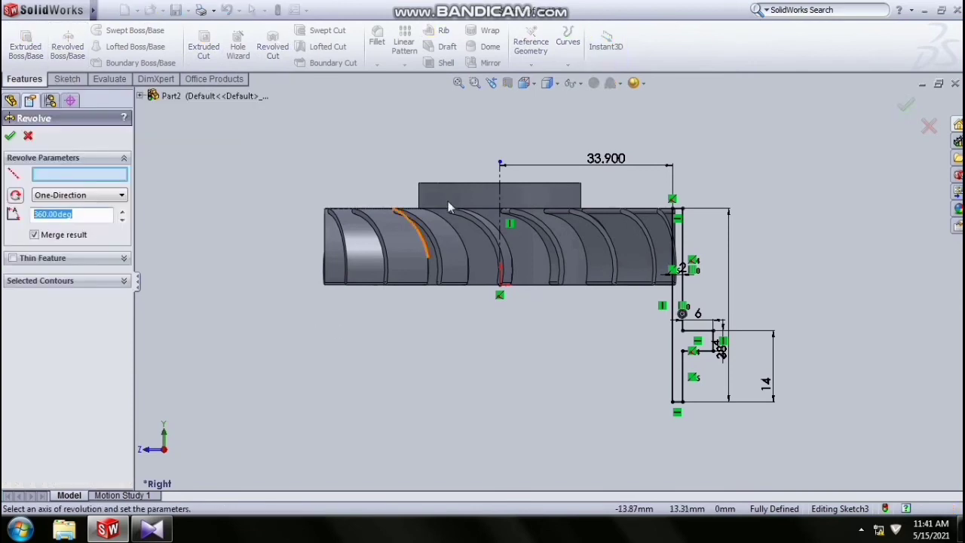
left_click(499, 178)
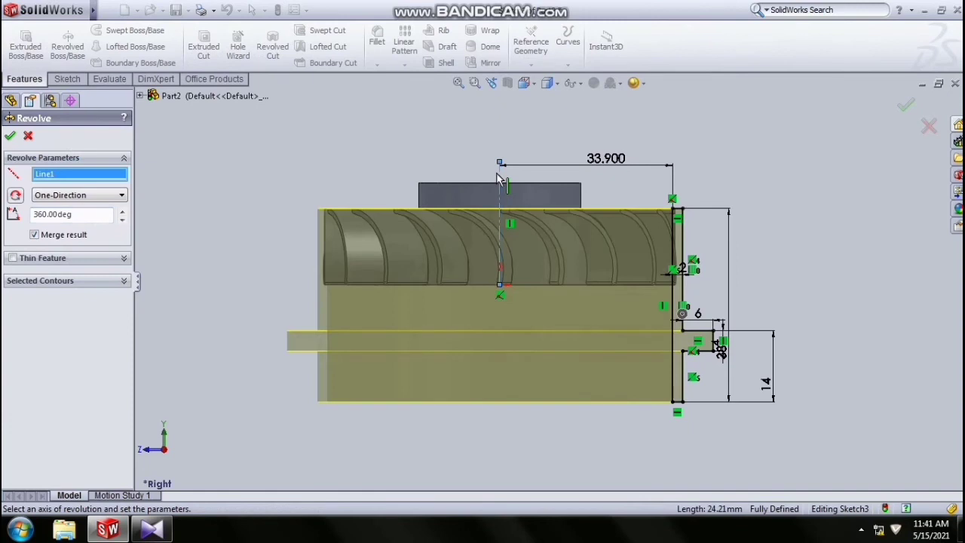
left_click(9, 136)
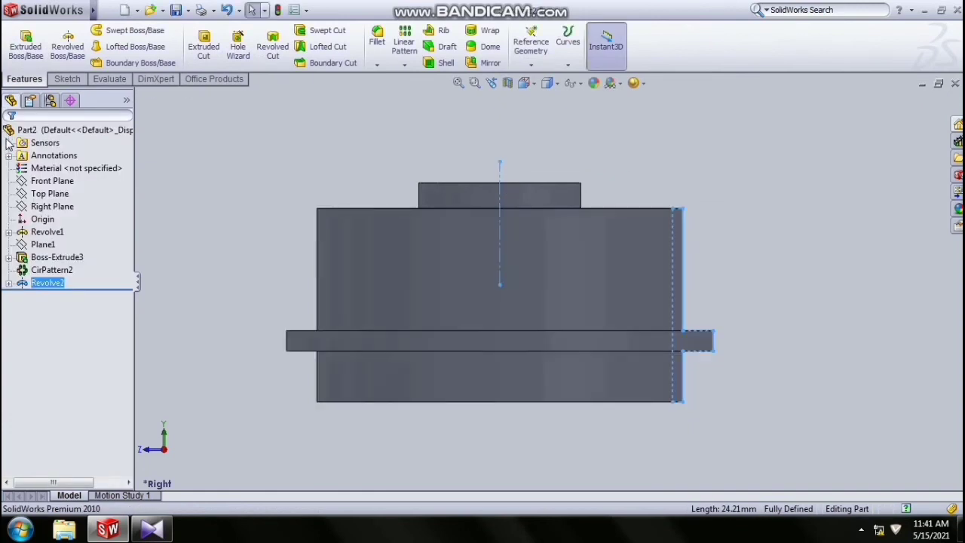
Step: Examine the revolved outer wall, flange and blades from both faces of the wheel and from oblique angles
left_click(248, 166)
key("Up")
key("Up")
key("Up")
key("Up")
key("Up")
key("Up")
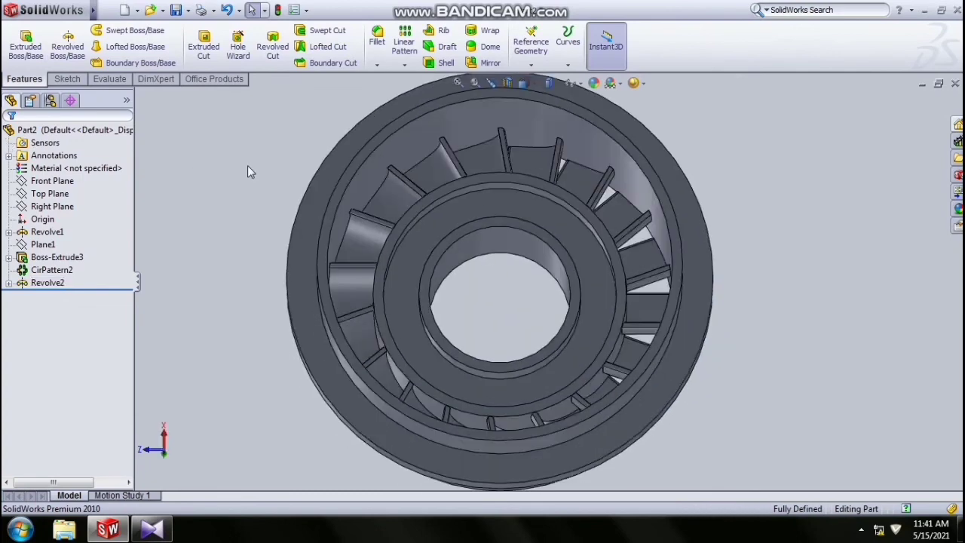
key("Up")
key("Up")
key("Up")
key("Up")
key("Up")
key("Up")
key("Up")
key("Up")
key("Up")
key("Up")
key("Up")
key("Up")
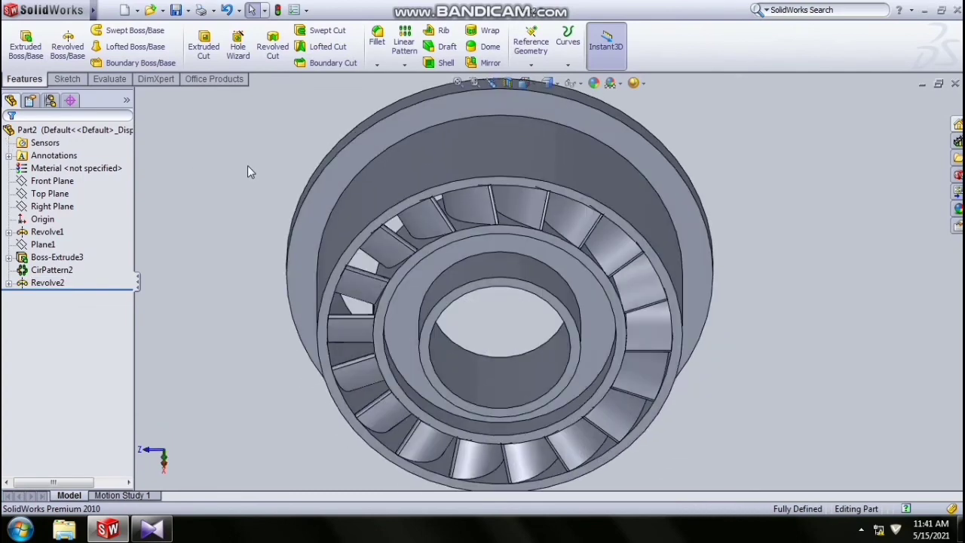
key("Up")
key("Up")
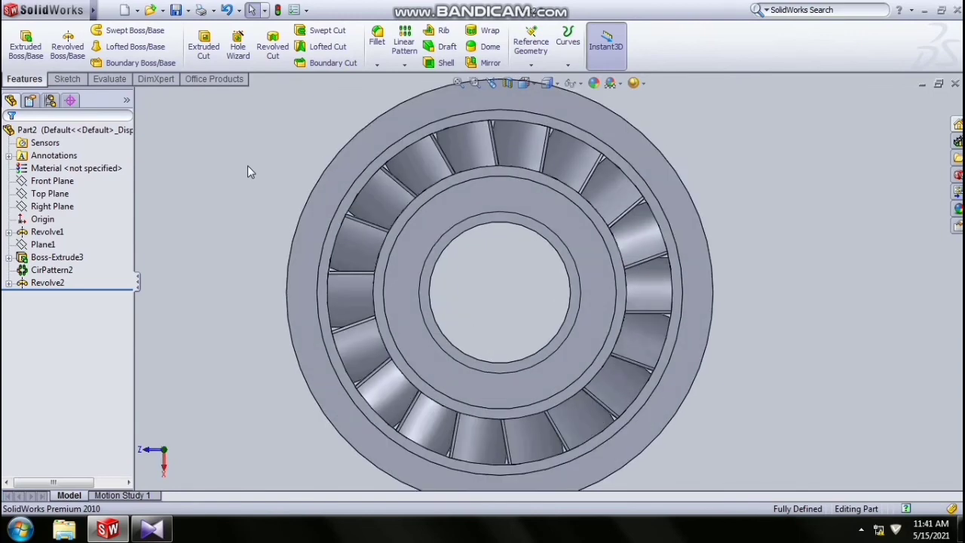
left_click(461, 90)
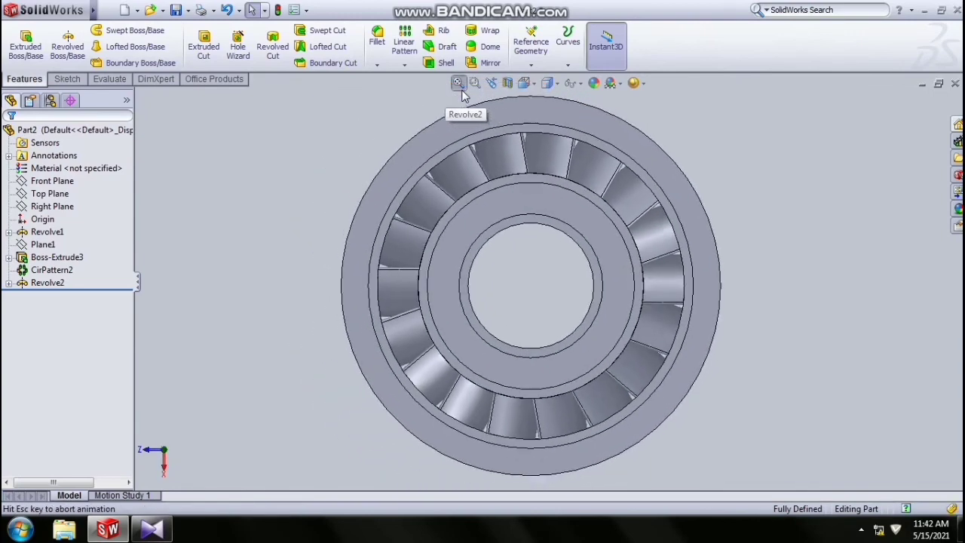
right_click(392, 115)
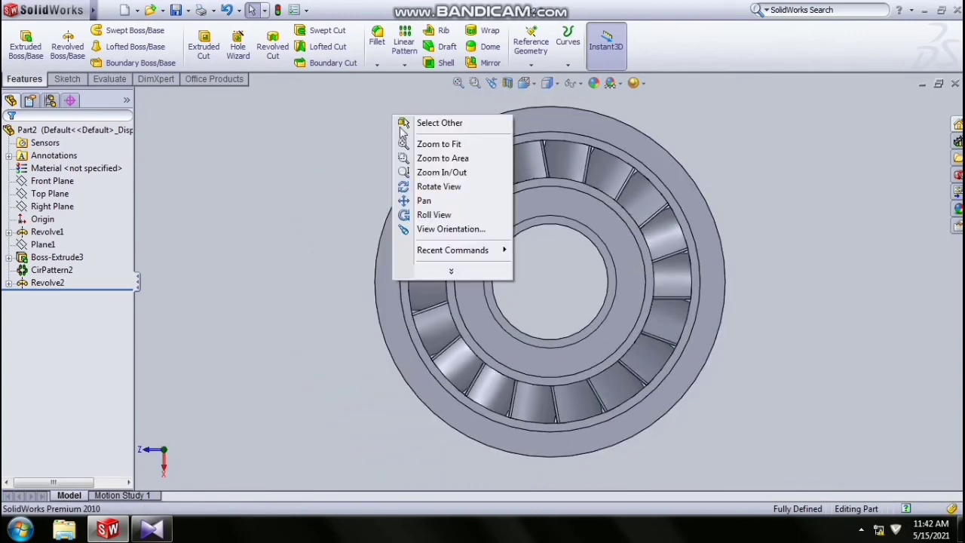
left_click(437, 186)
left_click_drag(631, 136, 492, 185)
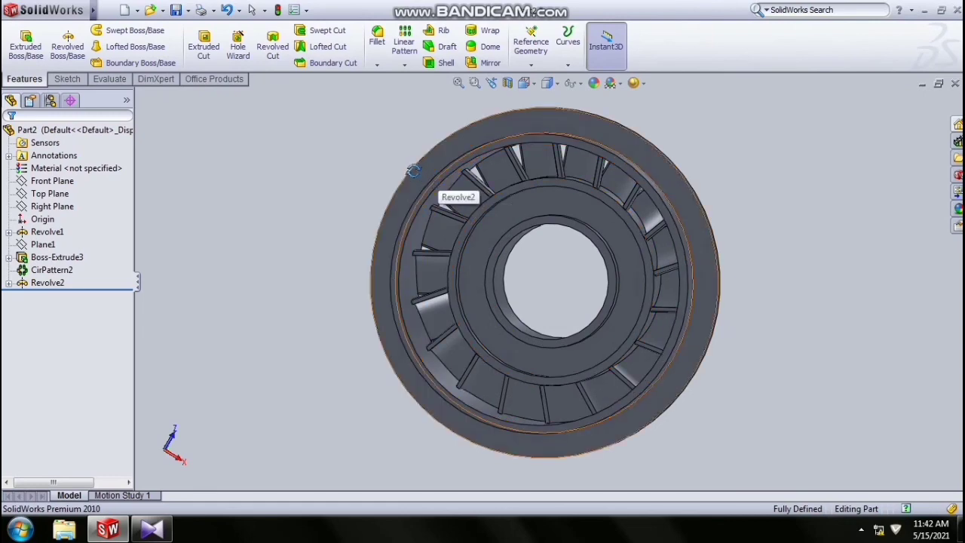
middle_click_drag(639, 151, 529, 145)
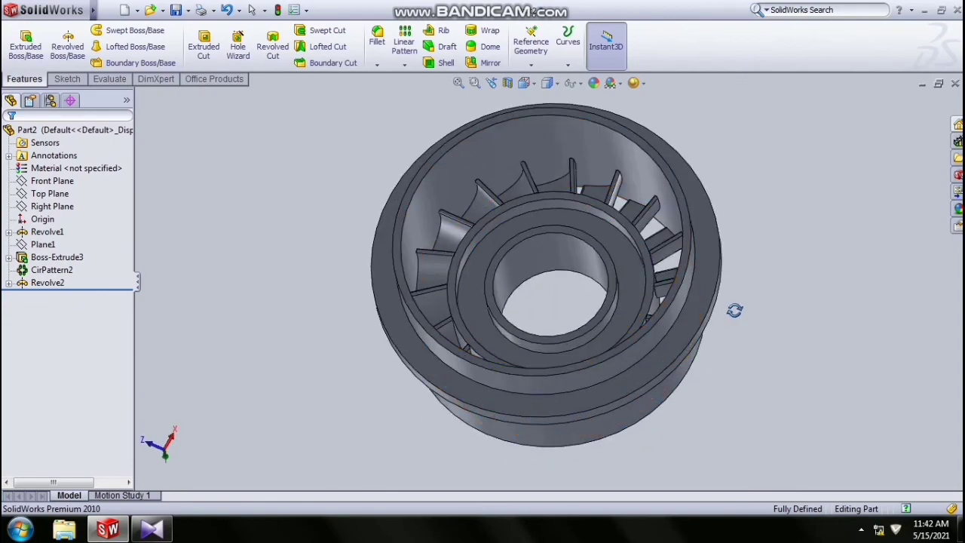